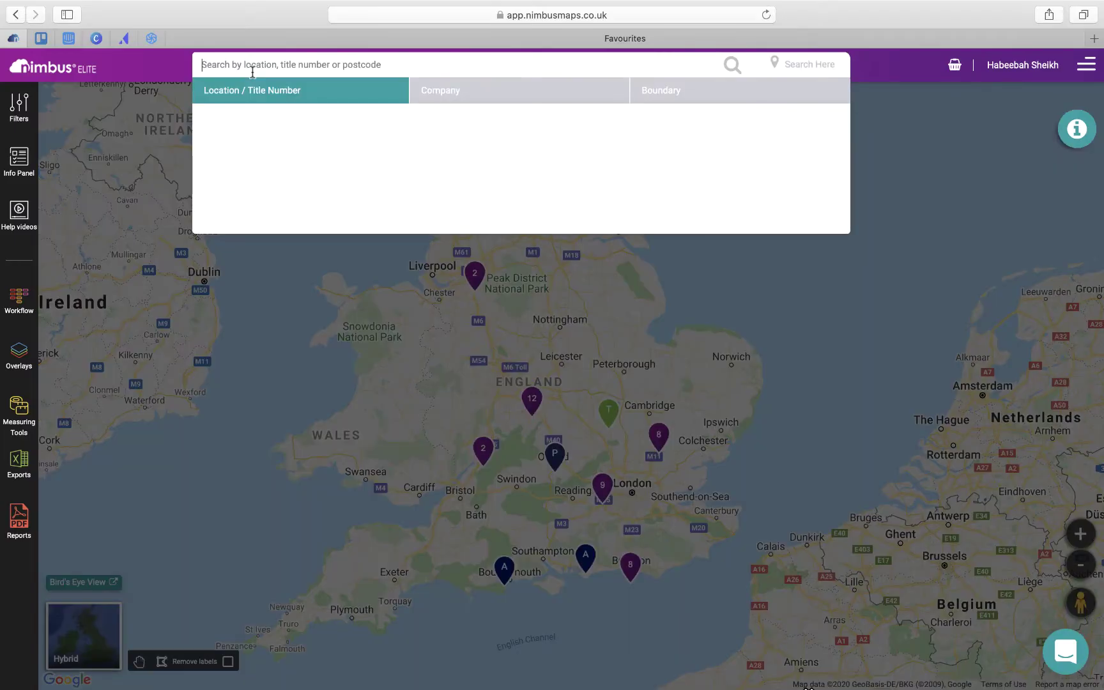
- Search for Warwick to show its town centre on satellite imagery with red ownership polygons
text(Warwic)
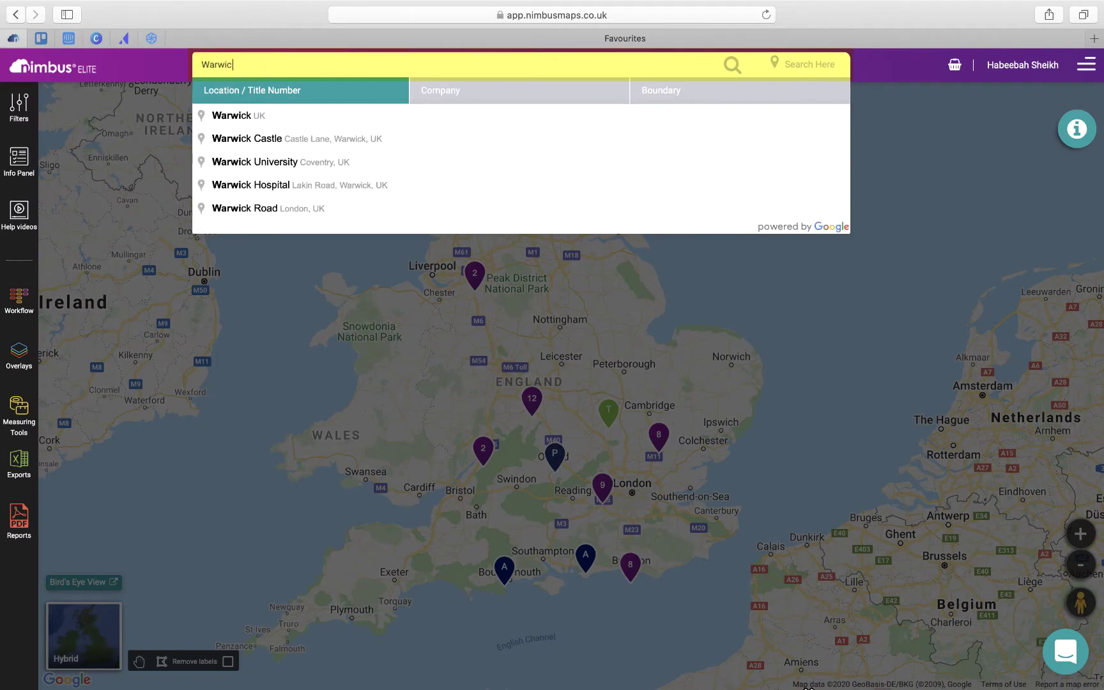
text(k)
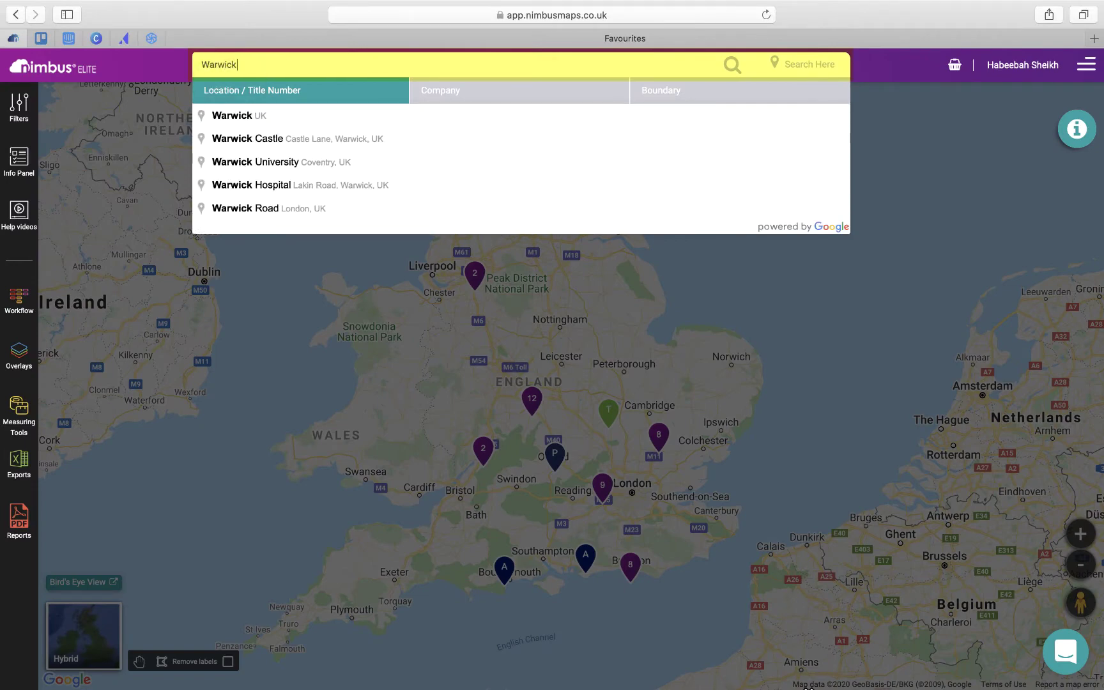
key(Return)
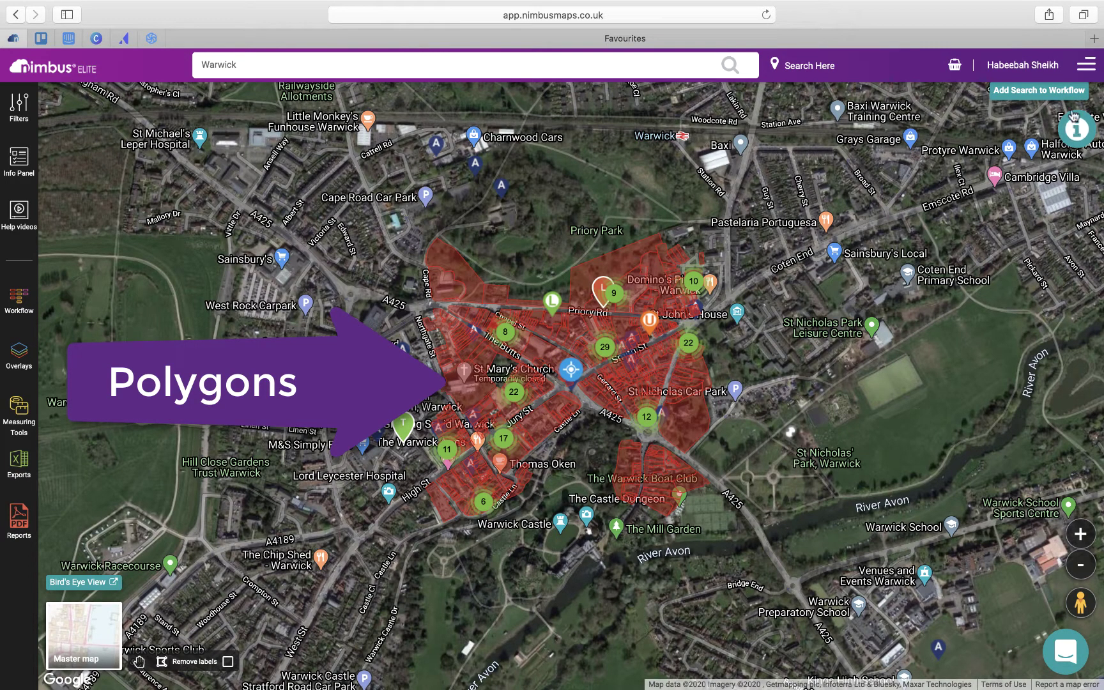
click(1088, 62)
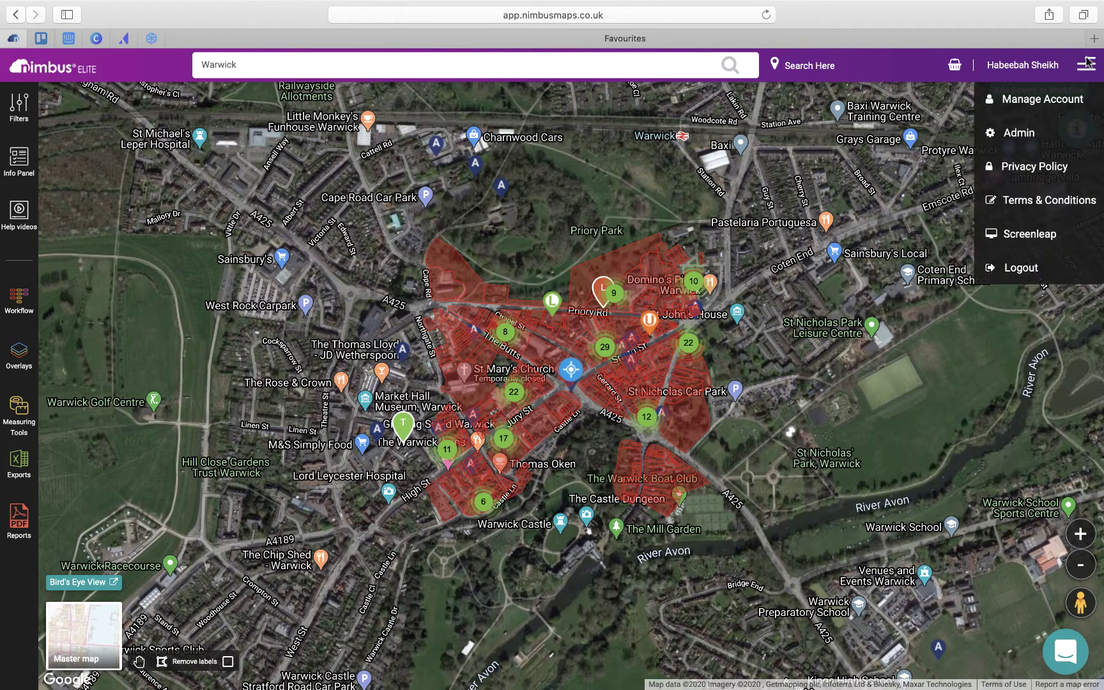
- Set the Google satellite view polygon colour to purple in account preferences and save
click(1081, 101)
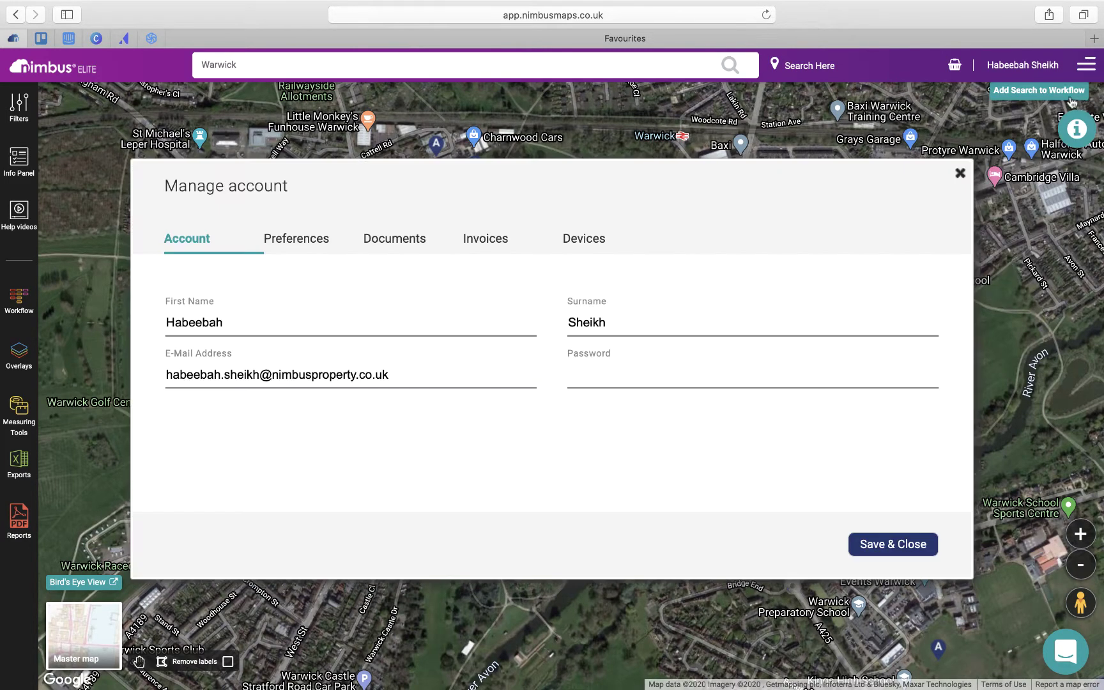
click(320, 246)
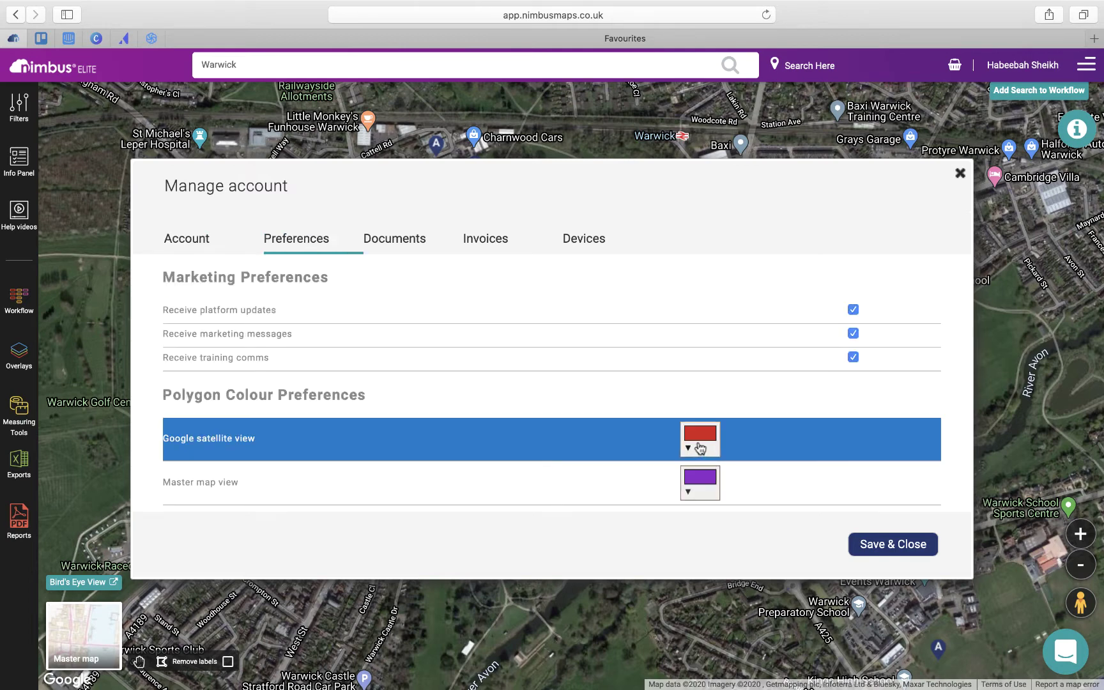
click(700, 449)
drag(809, 471, 812, 548)
click(800, 585)
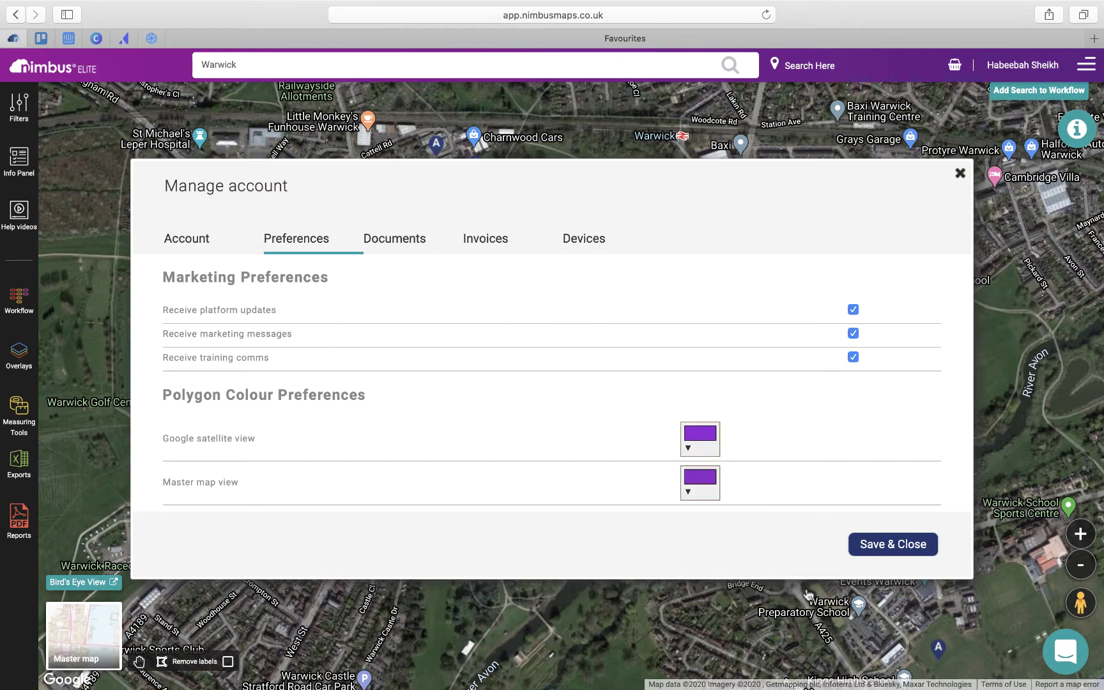
click(882, 546)
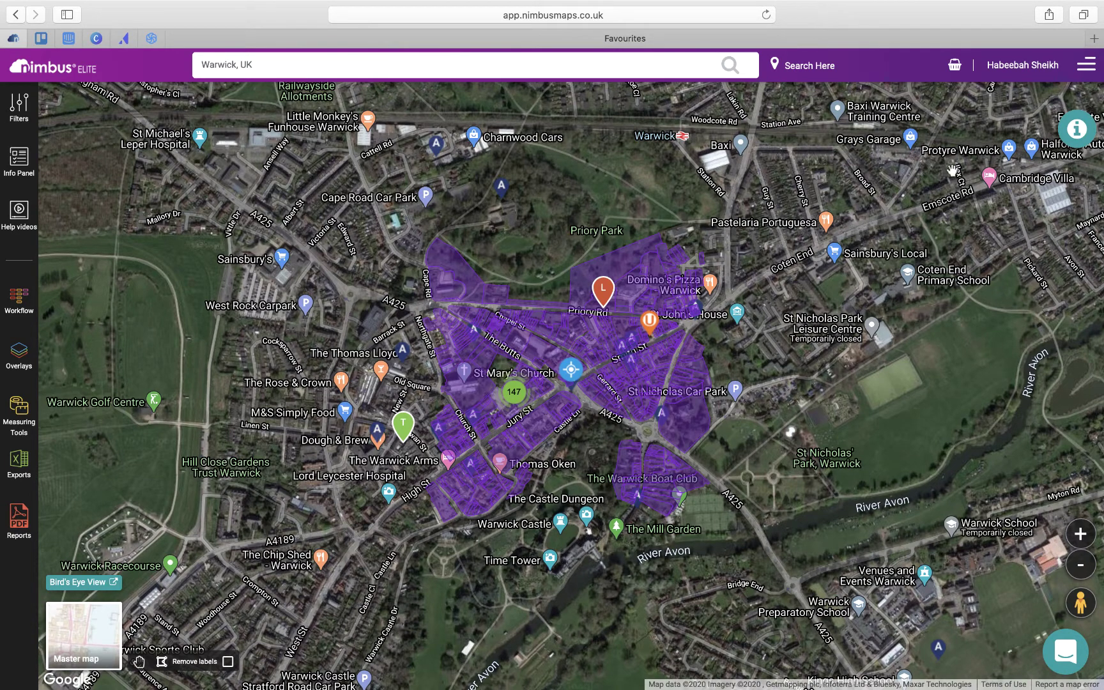
- Show the legend explaining the Freehold and Leasehold pins, then close it
click(1077, 135)
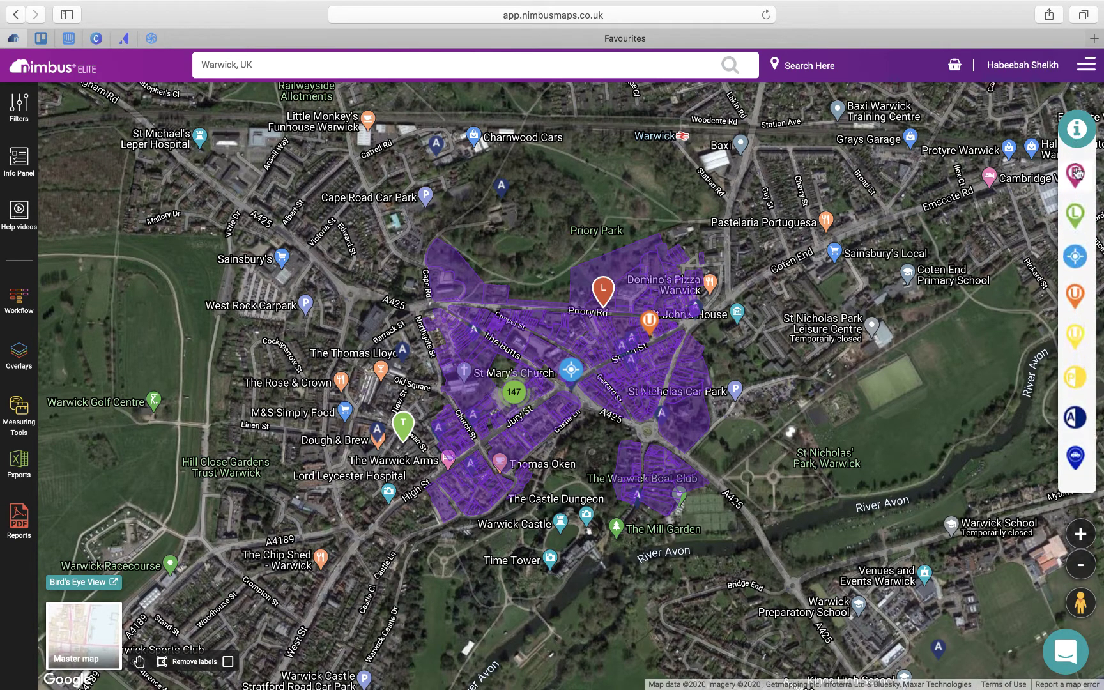
mouse_move(1076, 173)
mouse_move(1077, 217)
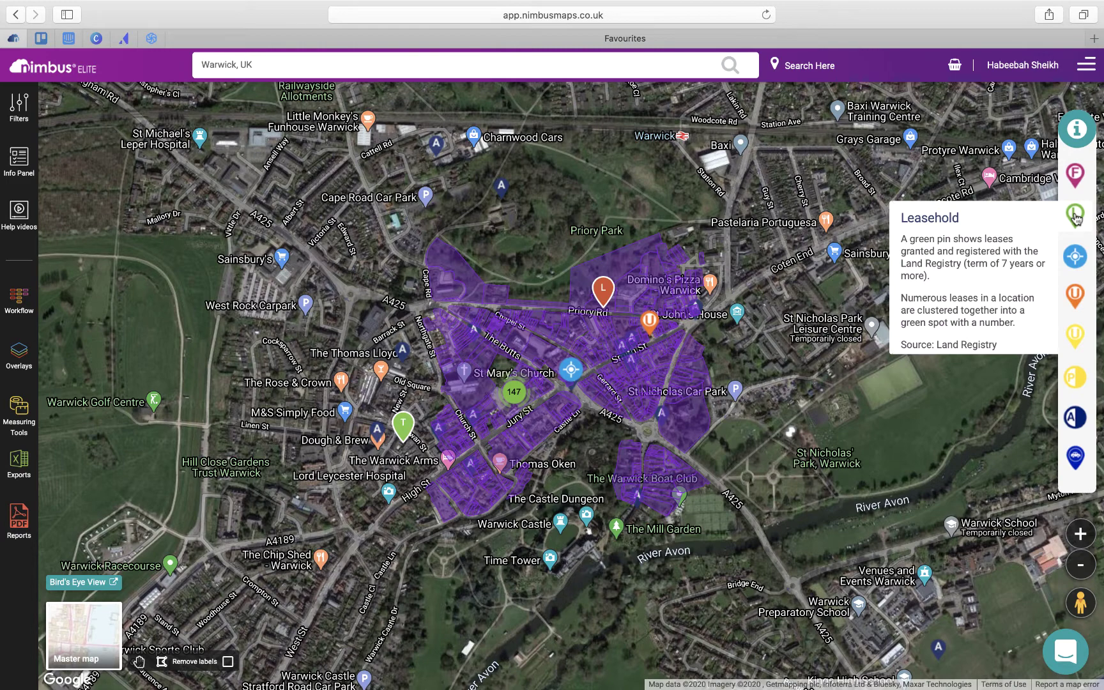
click(1077, 127)
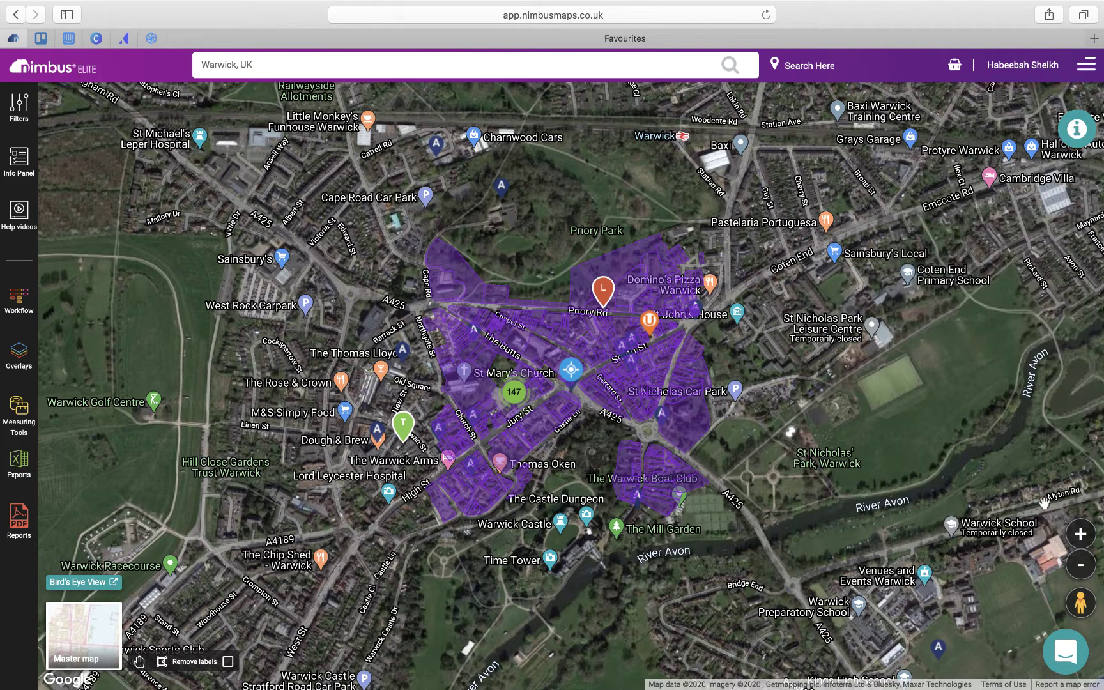
- Zoom two levels into central Warwick, then reload to a fresh road map
click(1080, 534)
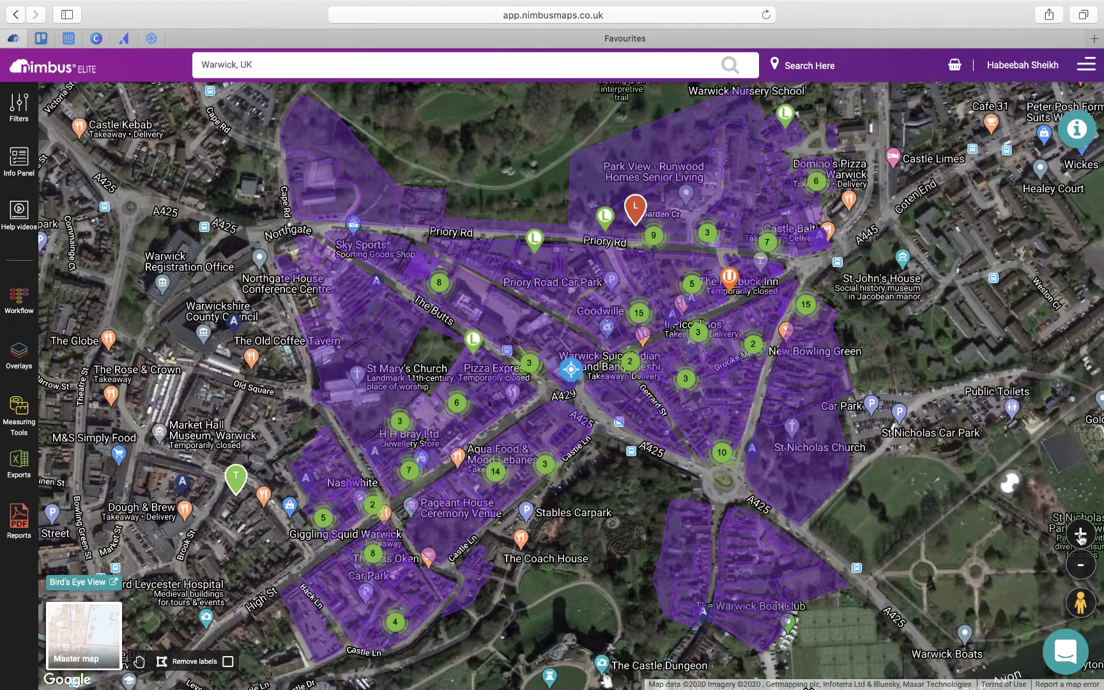
click(1080, 534)
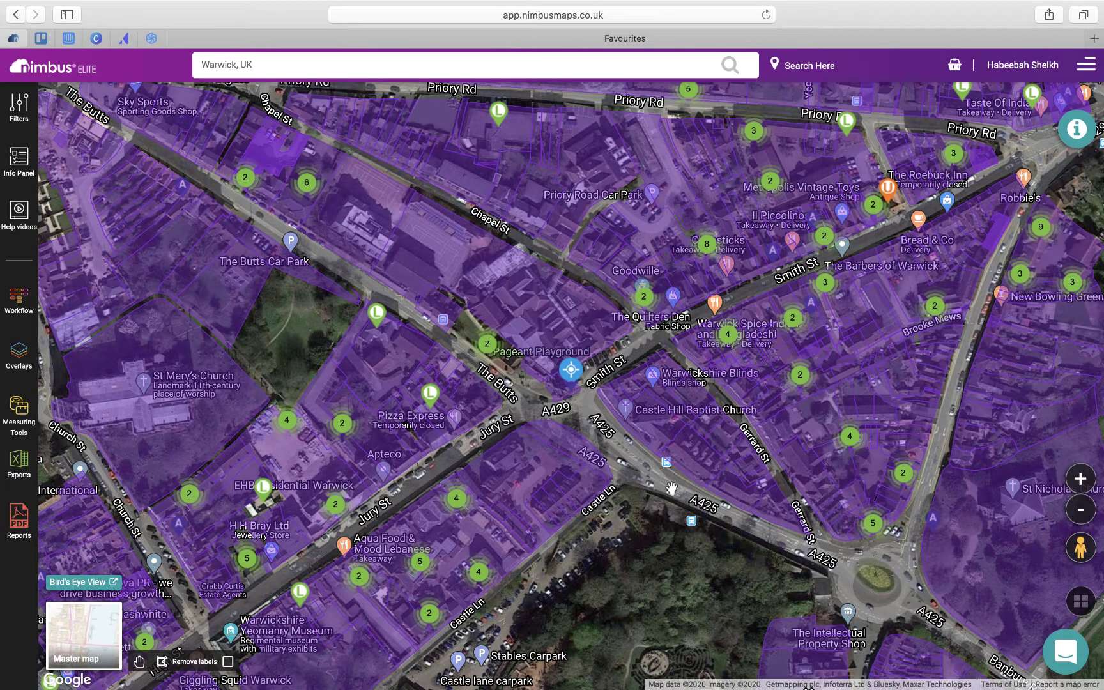
key(super+r)
click(1080, 534)
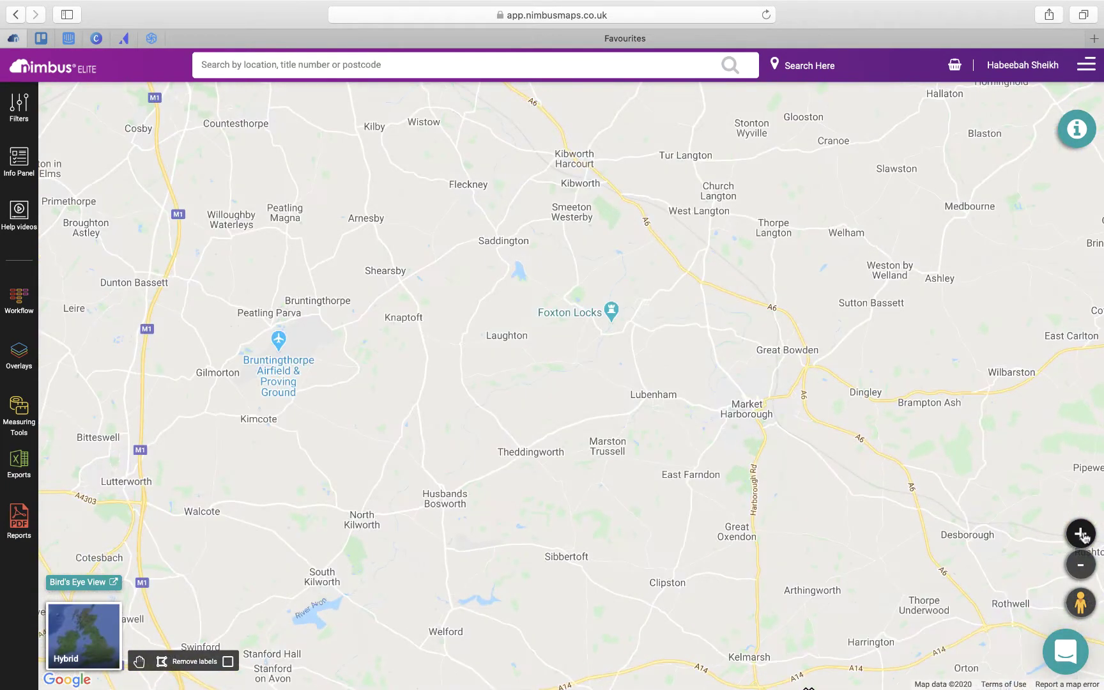
- Zoom and pan to Market Harborough and load its property data with Search Here
click(1080, 534)
click(1082, 536)
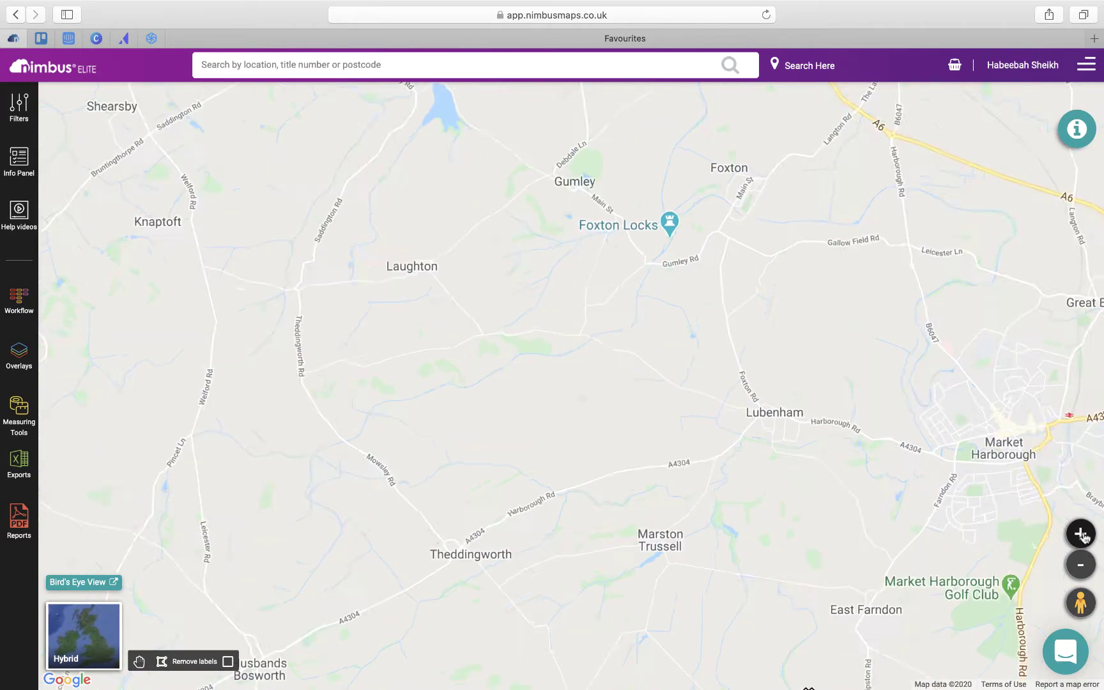
drag(1048, 523, 594, 487)
drag(762, 488, 531, 423)
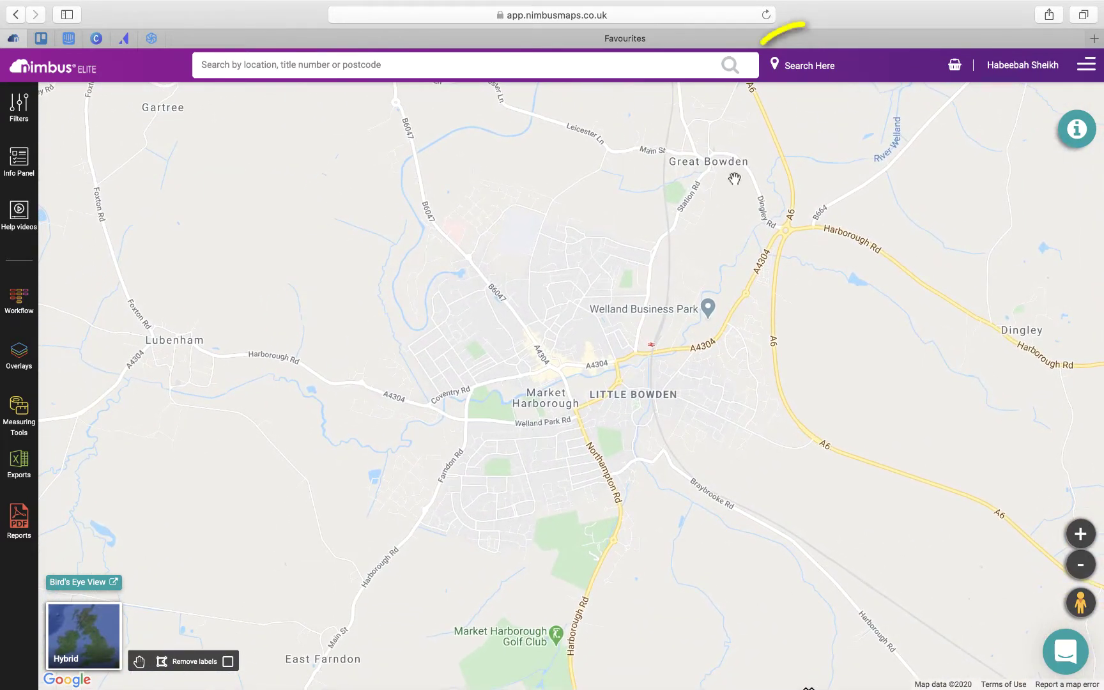
click(806, 66)
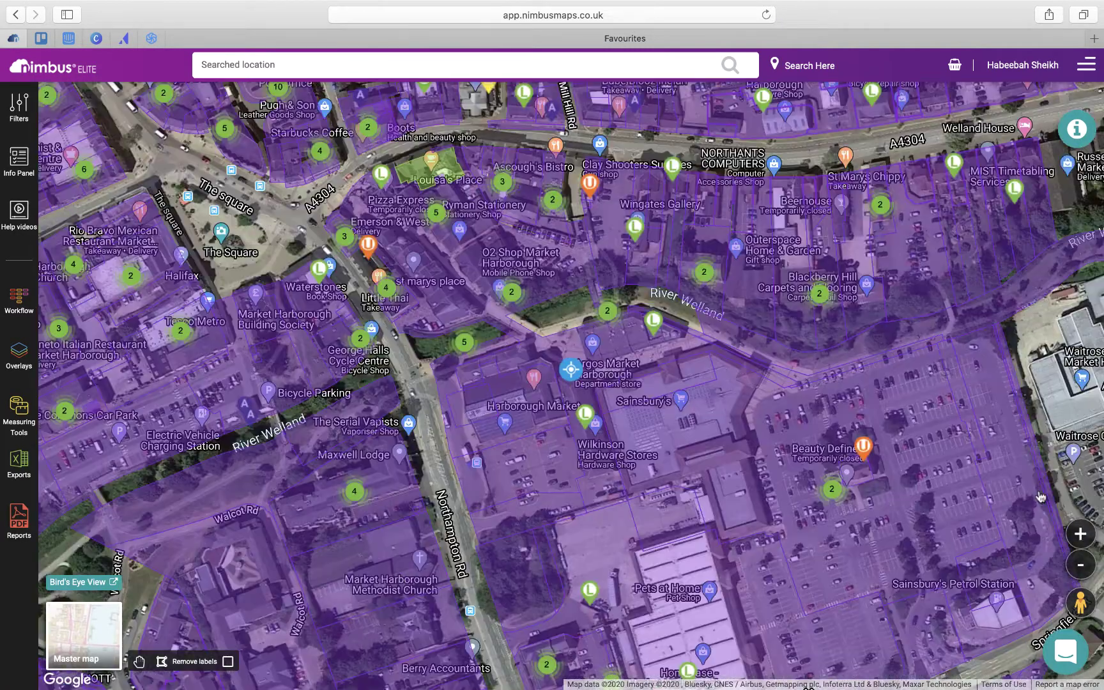
- Turn on Toggle Scroll Mode and move the map to Parade, Leamington Spa
click(1079, 533)
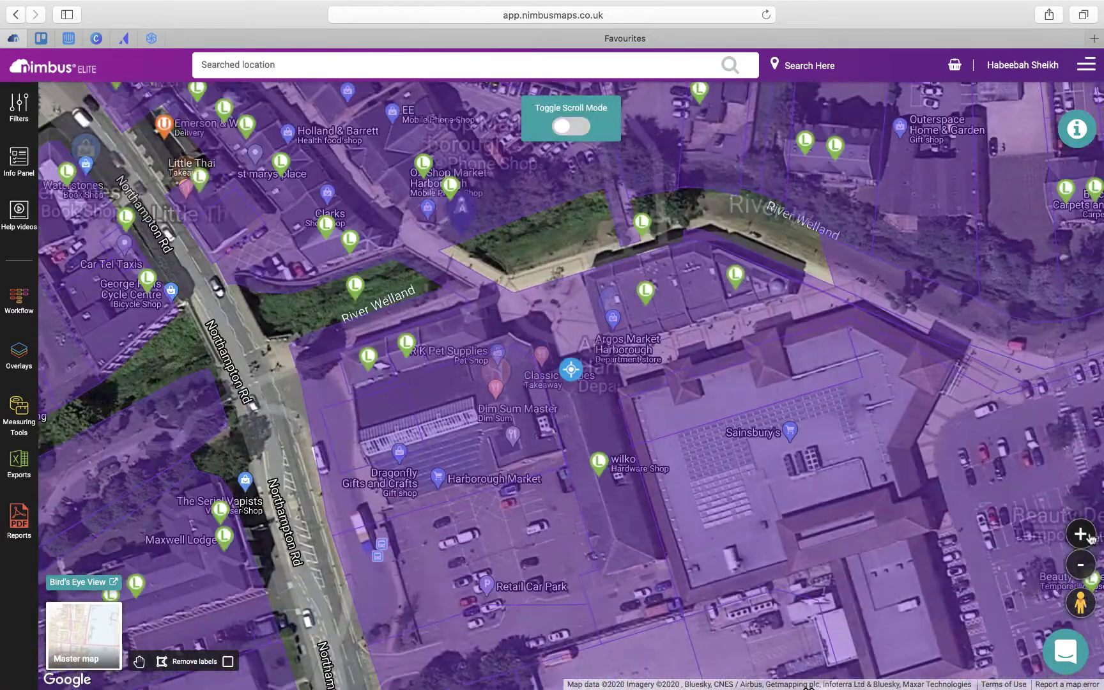
scroll(735, 330, up, 8)
scroll(735, 330, up, 8)
scroll(735, 330, left, 4)
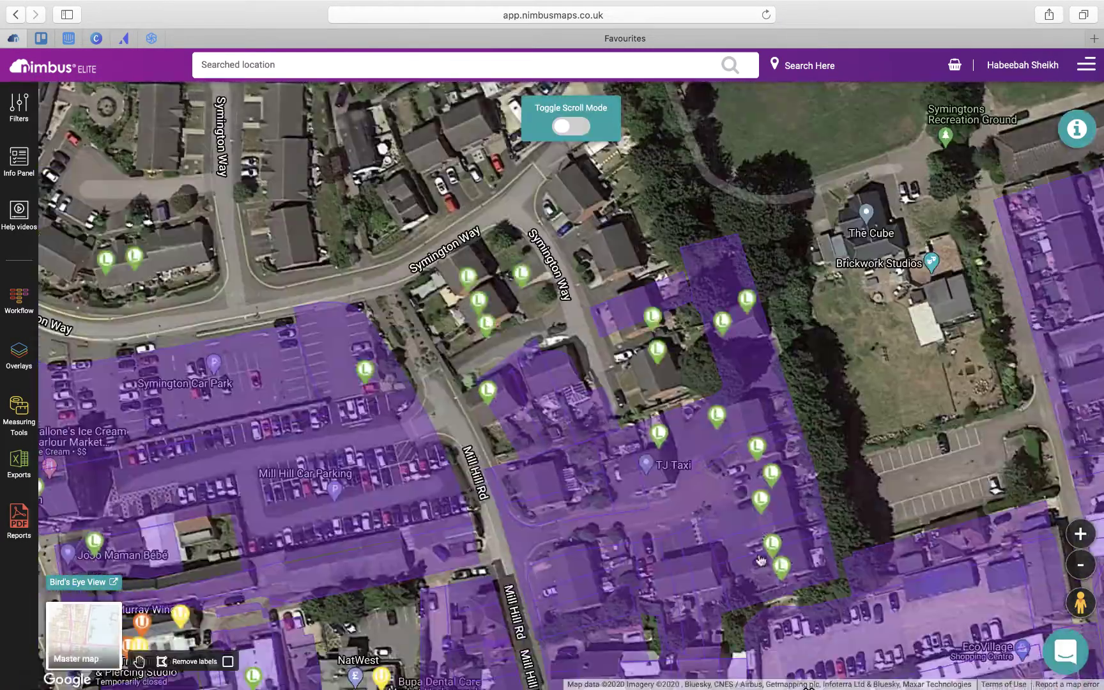
click(580, 131)
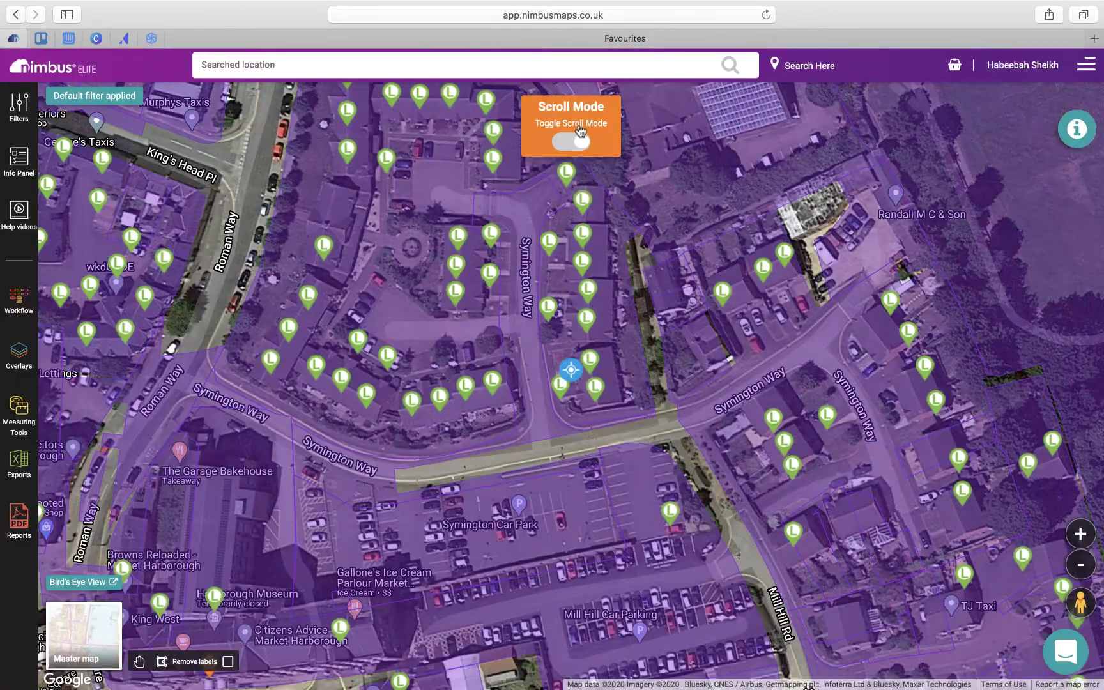
scroll(725, 452, up, 10)
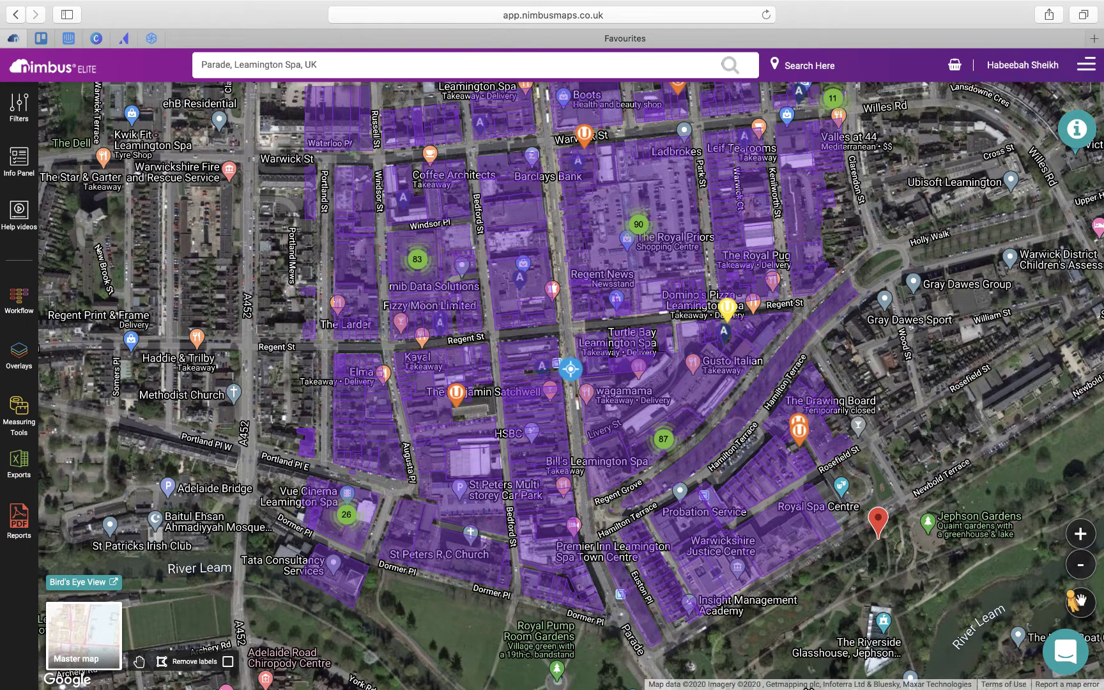
drag(1079, 601, 574, 485)
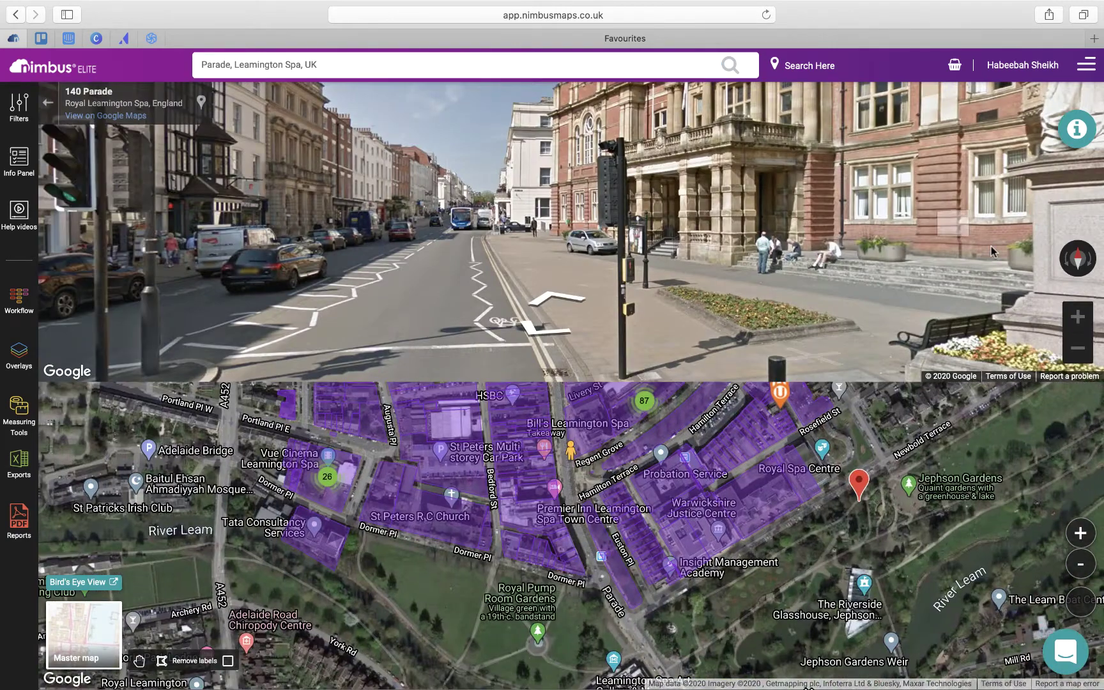
click(1089, 262)
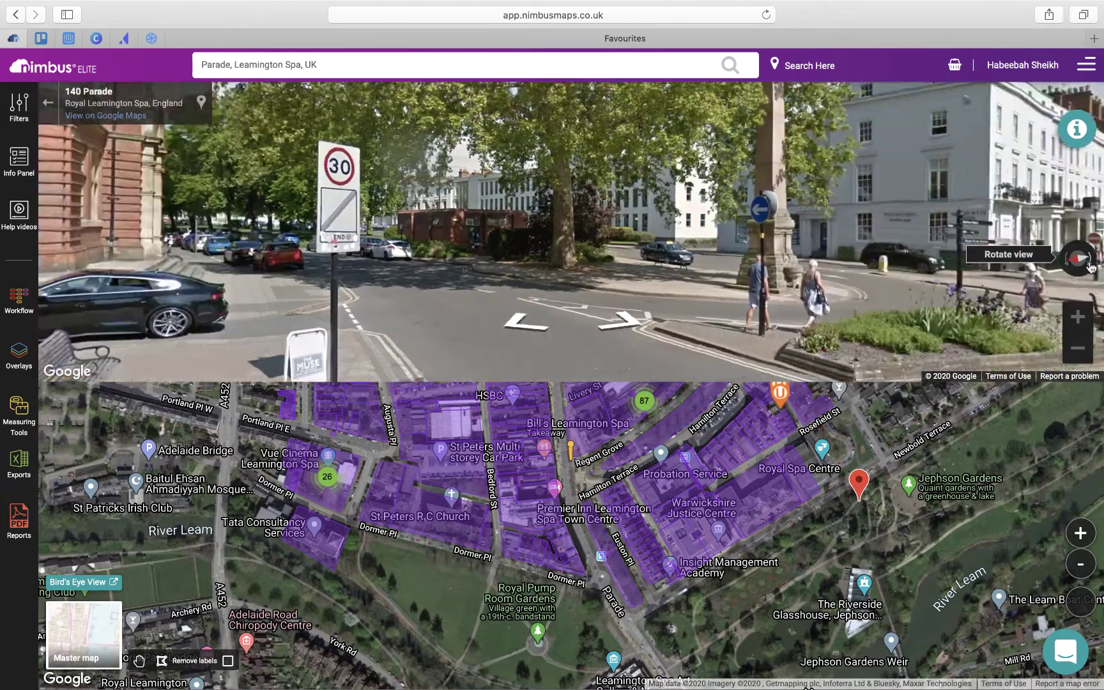
click(1089, 267)
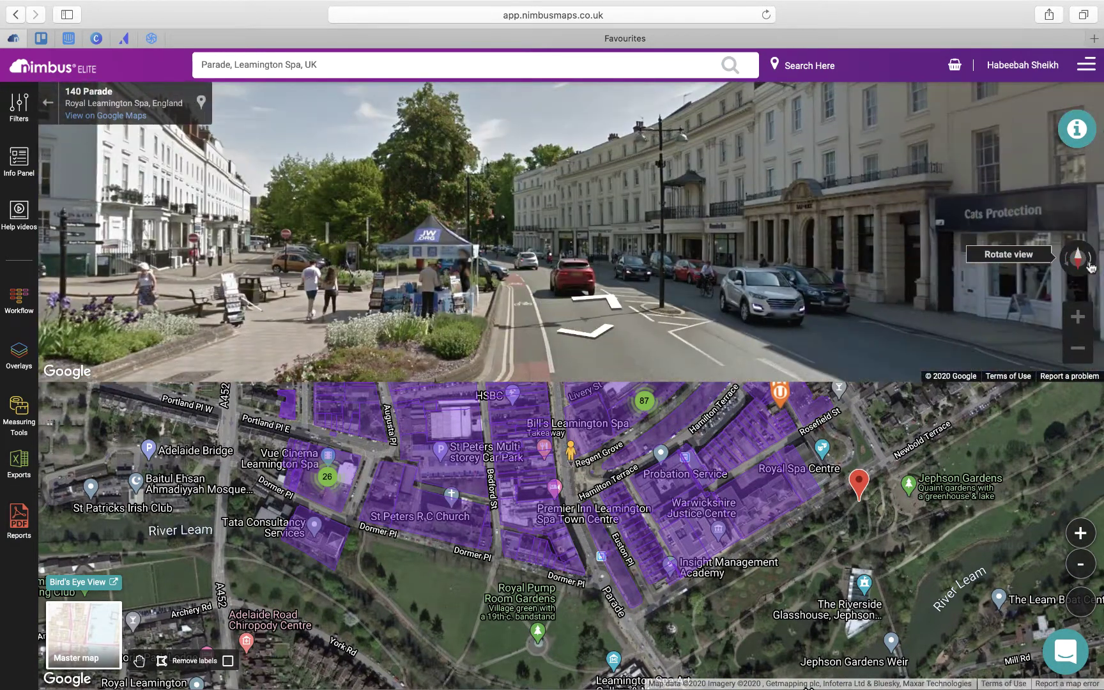
click(1090, 267)
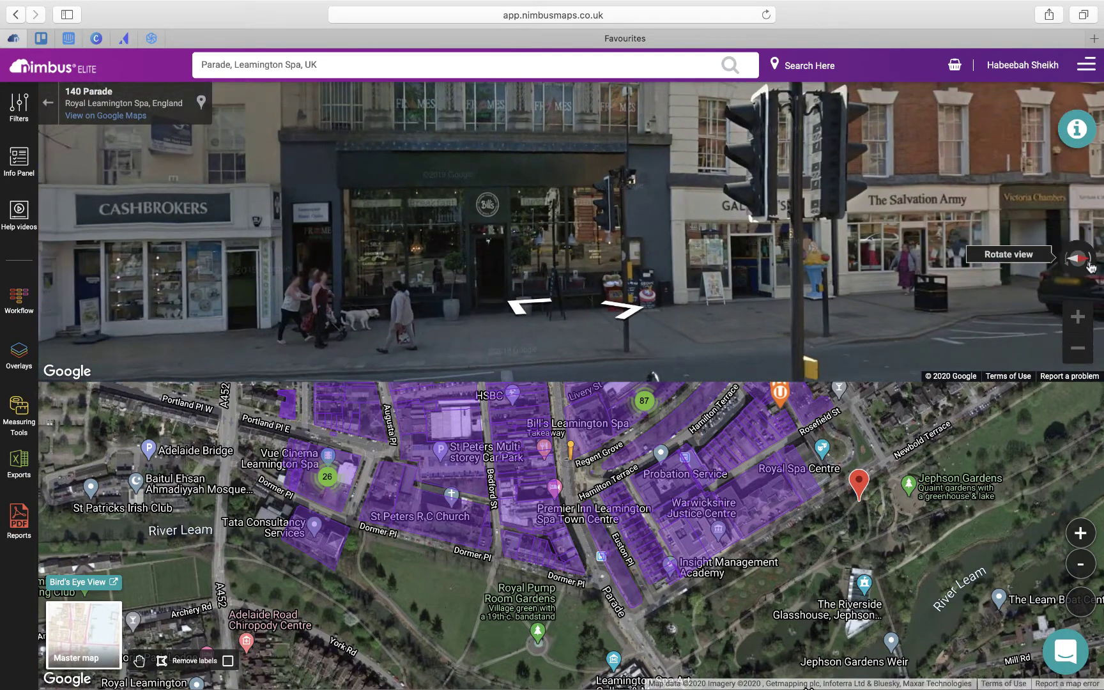
click(1075, 658)
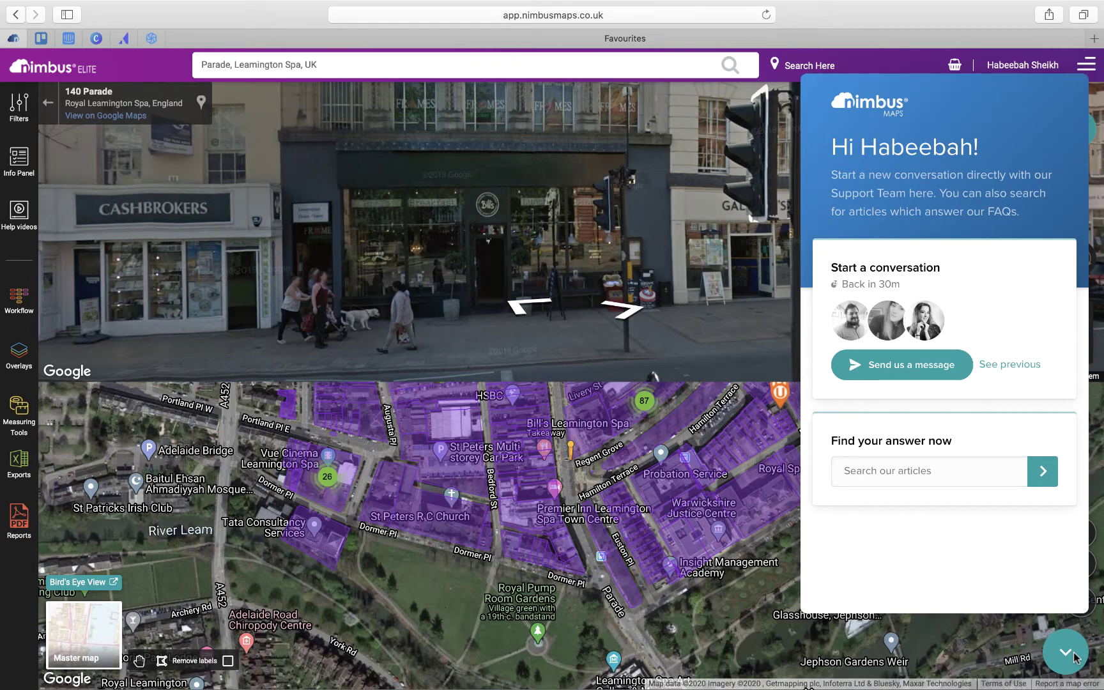
click(1065, 653)
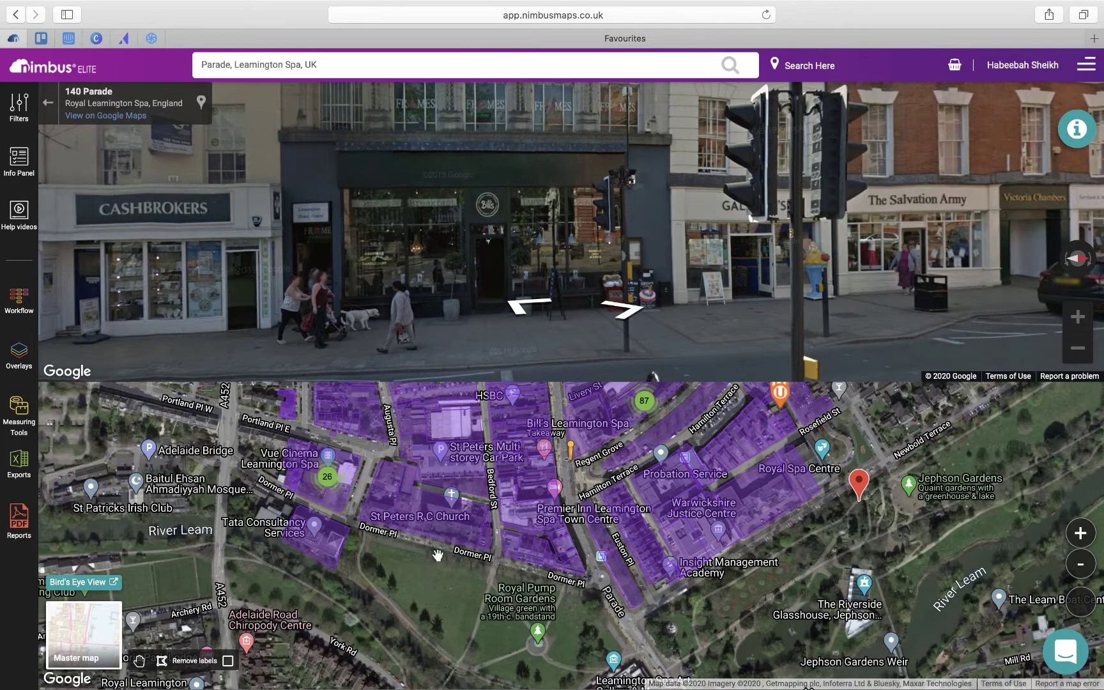
click(48, 103)
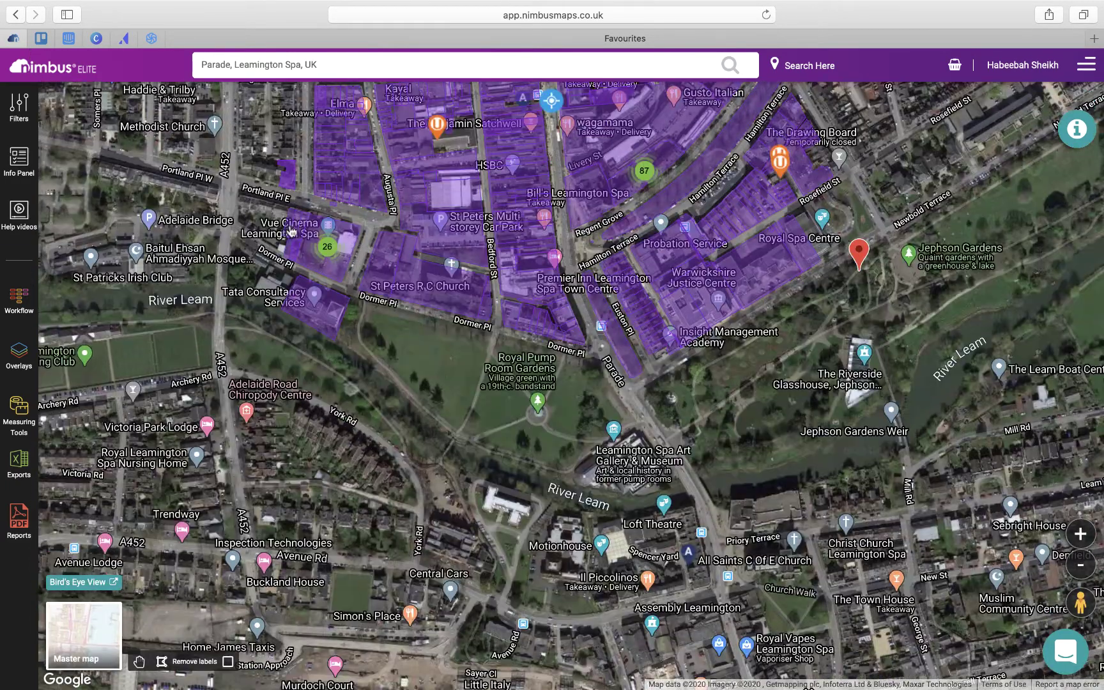
drag(509, 165, 498, 404)
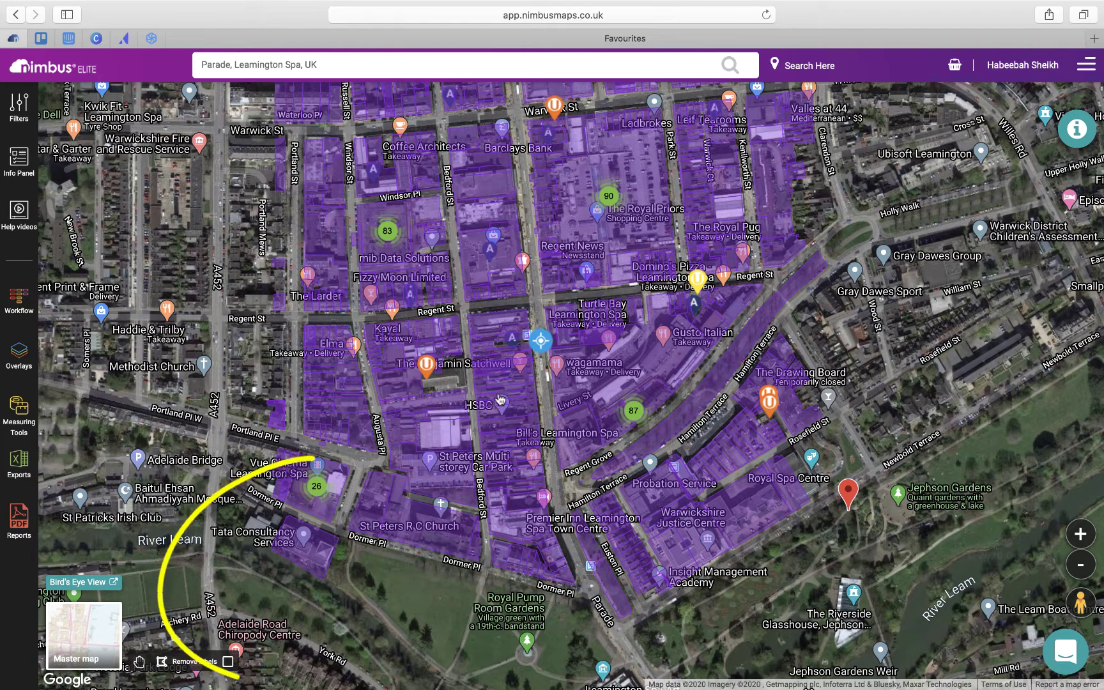
- Toggle Remove labels off and on, then view Crowborough on the Ordnance Survey master map
click(228, 661)
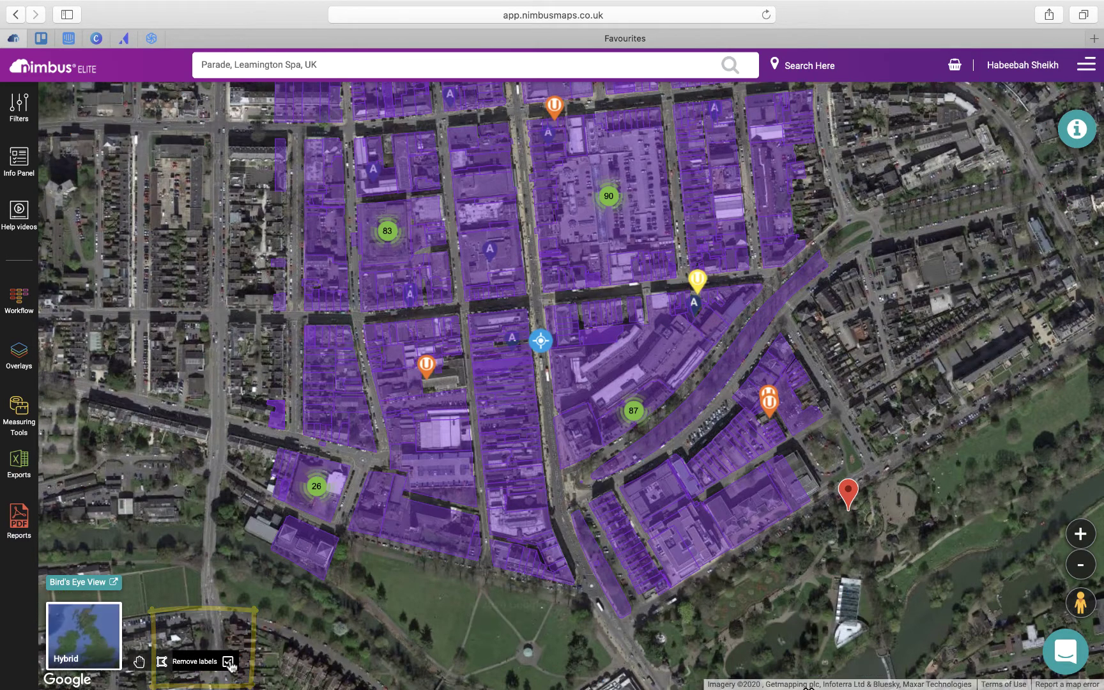
click(228, 662)
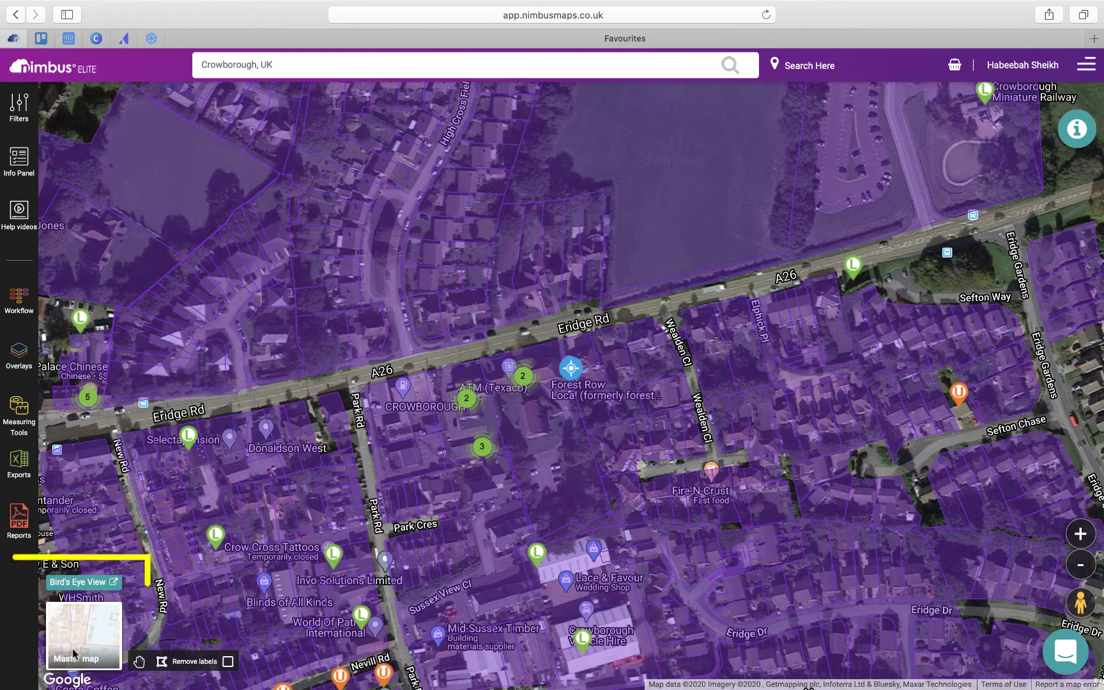
click(86, 639)
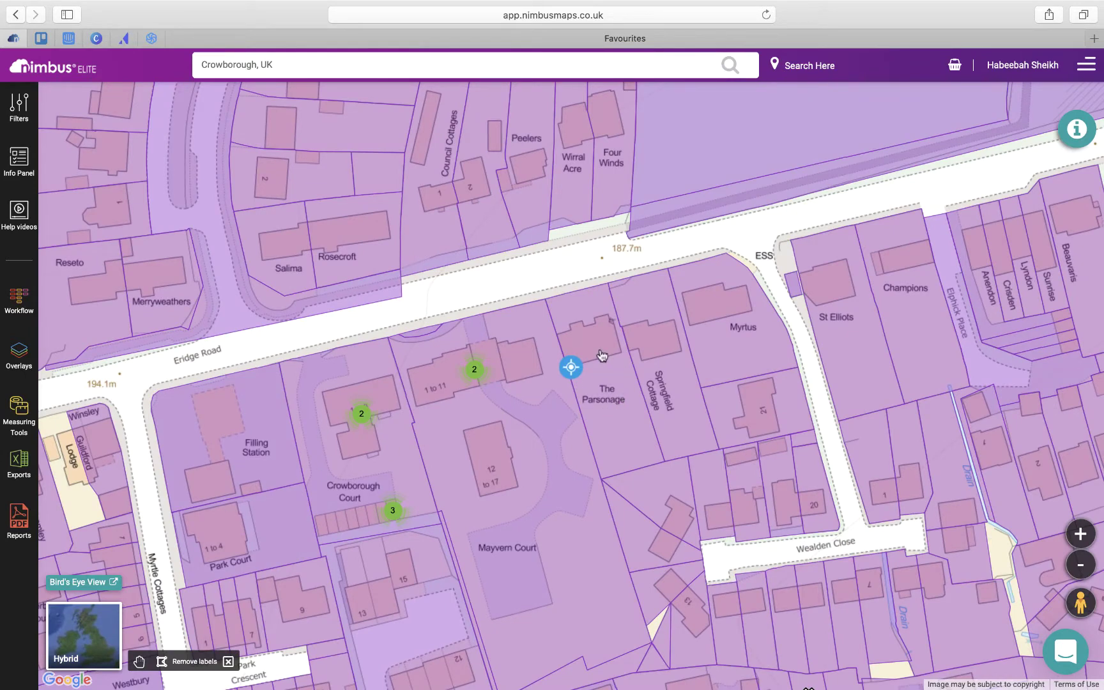
drag(401, 180, 619, 403)
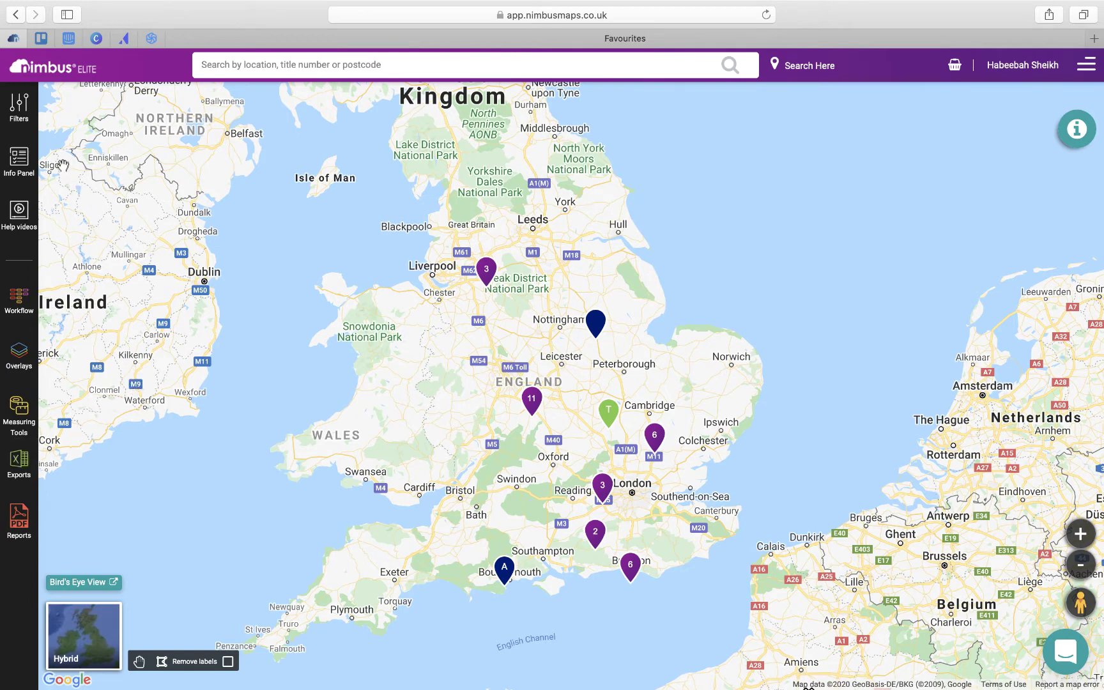
- Set the search radius to 500 metres and property size from 0.4 acres with a lower maximum
click(19, 109)
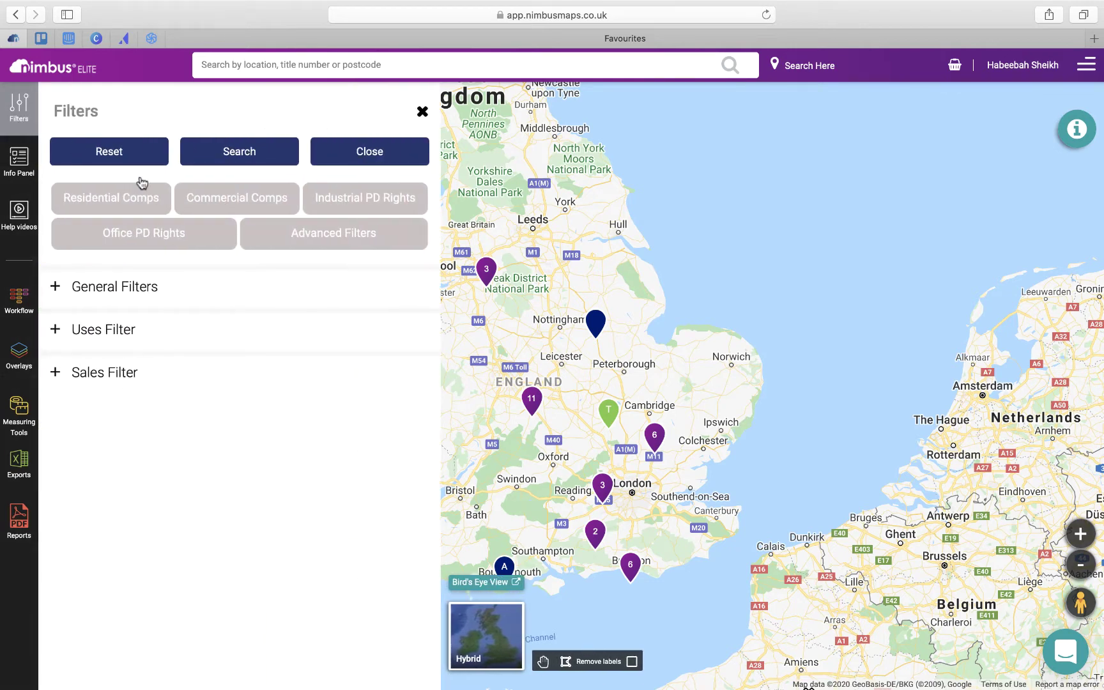
click(136, 287)
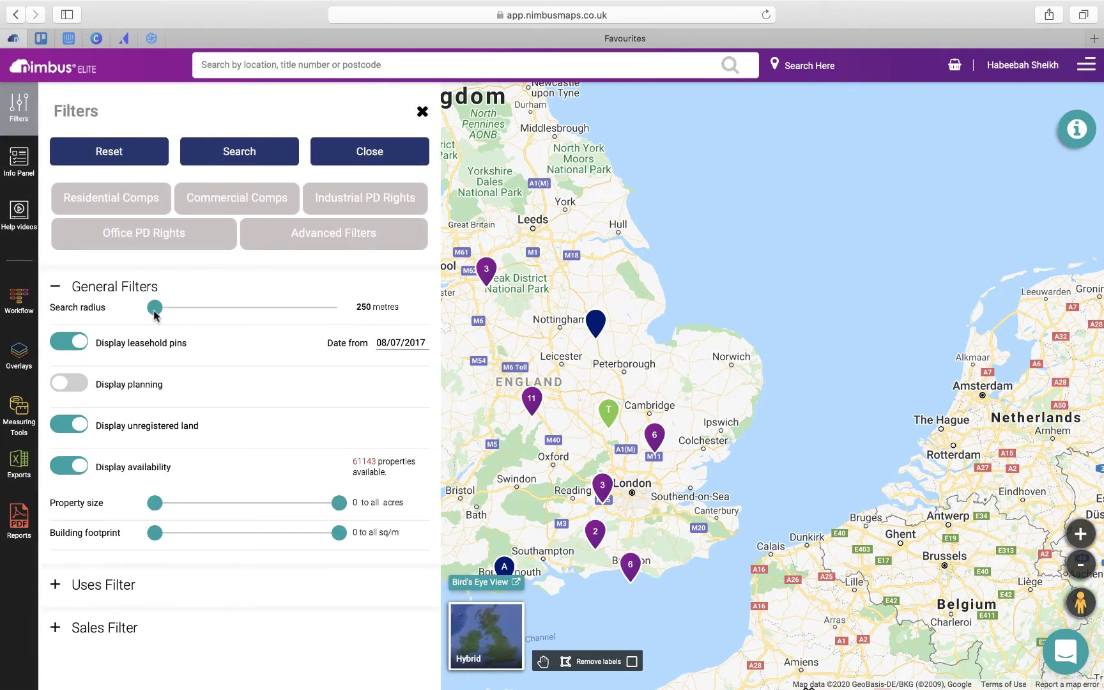
drag(154, 309, 240, 310)
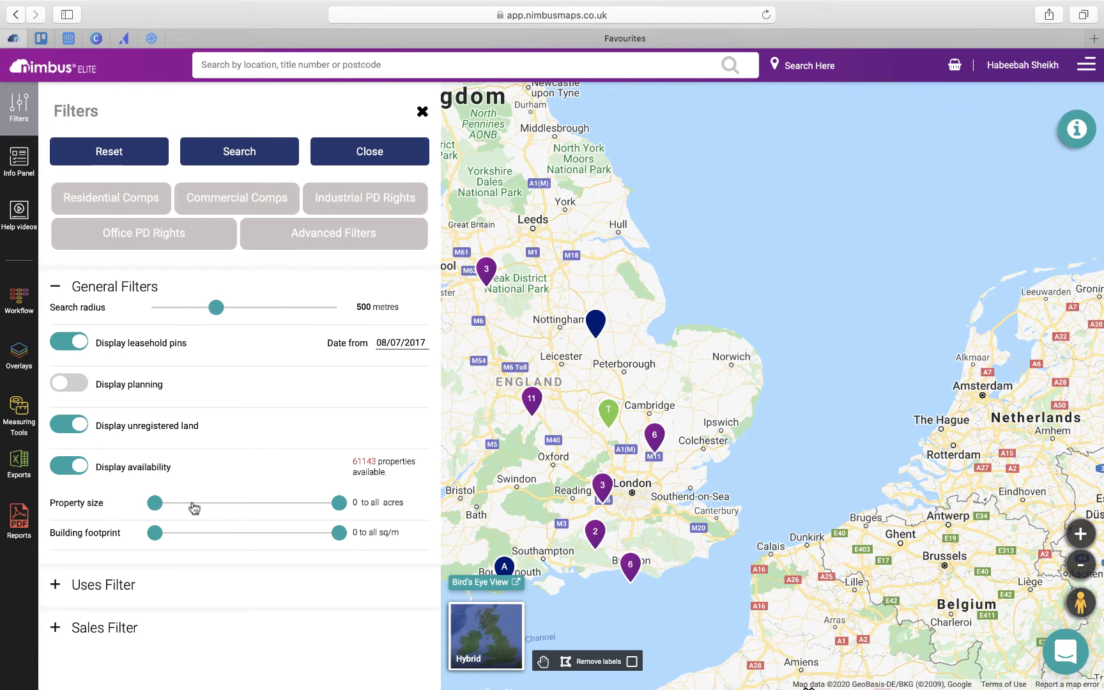
drag(153, 503, 179, 503)
drag(343, 504, 224, 508)
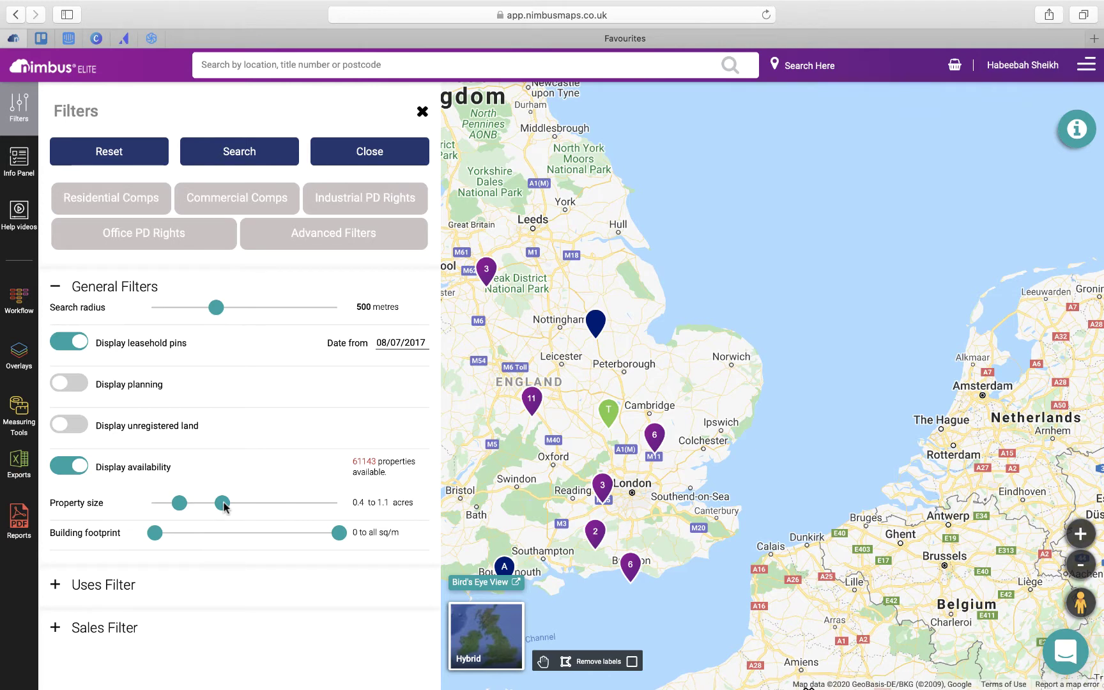
- Deselect all property uses, trying Retail and Offices before clearing them again
click(57, 586)
scroll(192, 584, down, 3)
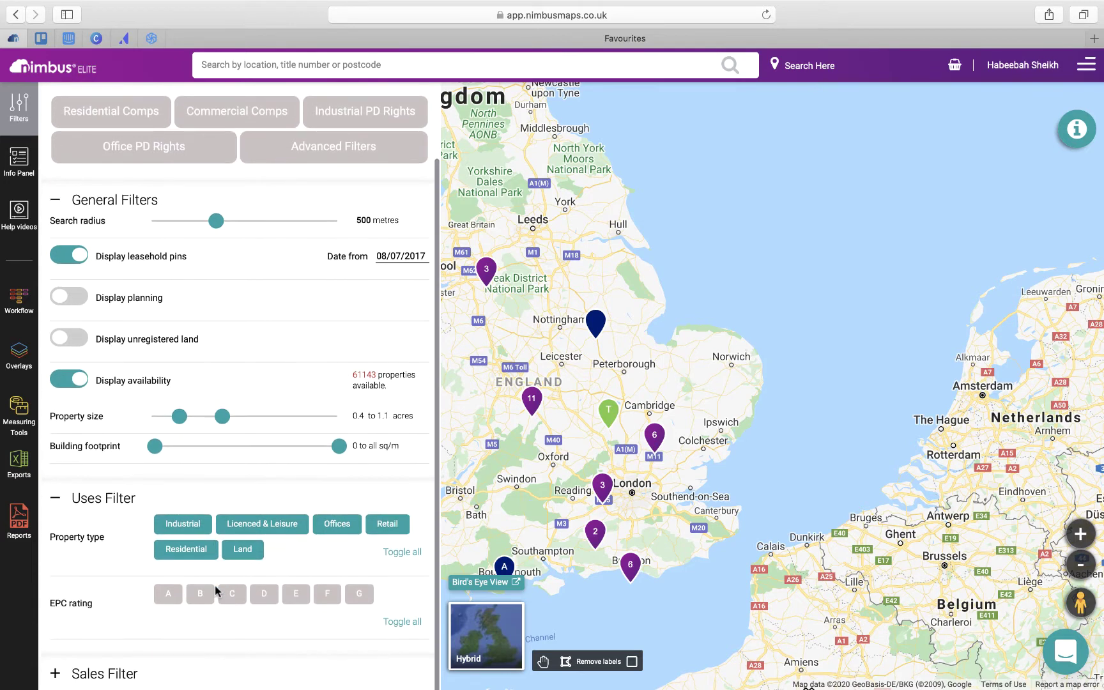
click(407, 554)
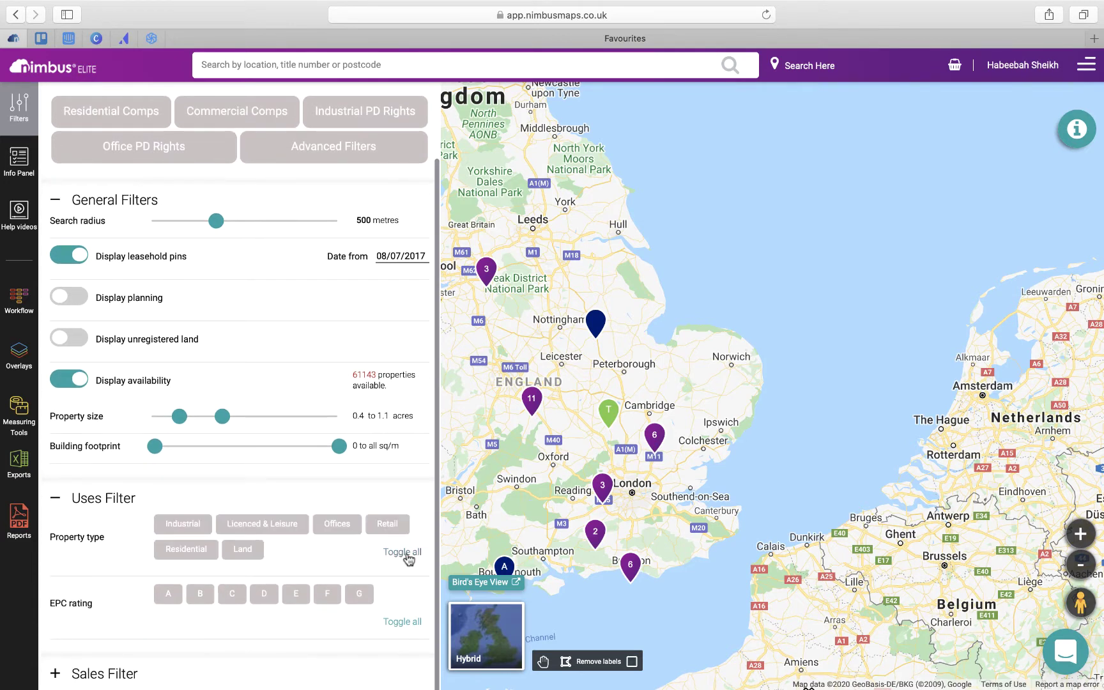
click(388, 527)
click(388, 529)
click(338, 529)
click(339, 529)
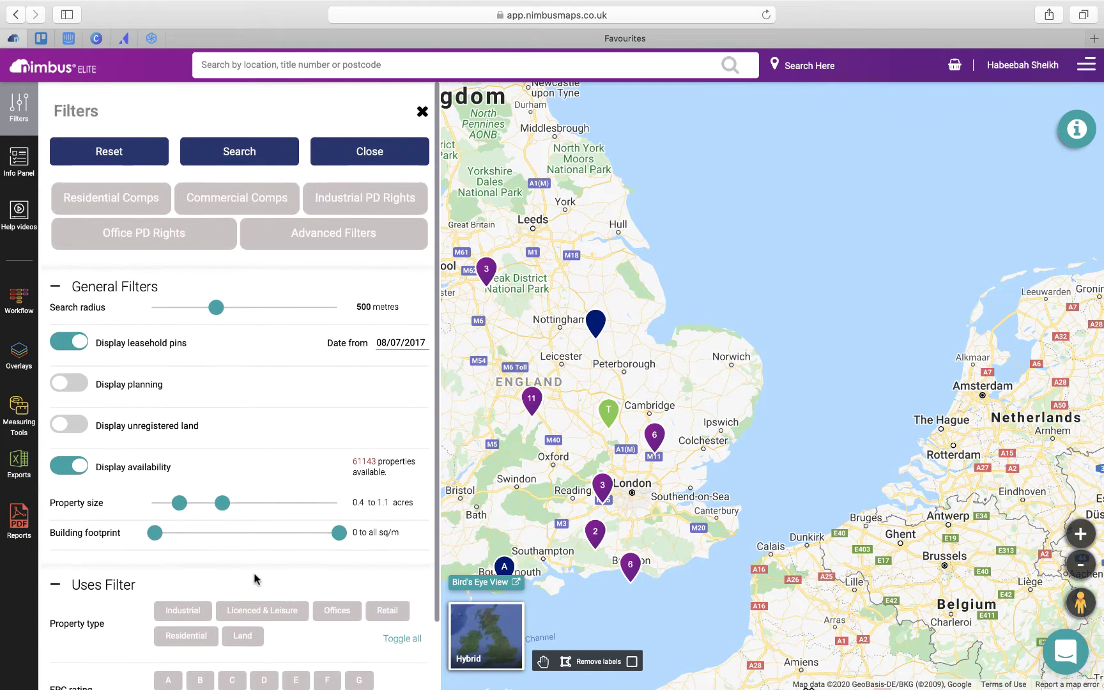
- Apply the Industrial PD Rights preset and limit sold properties to at most 207
click(125, 237)
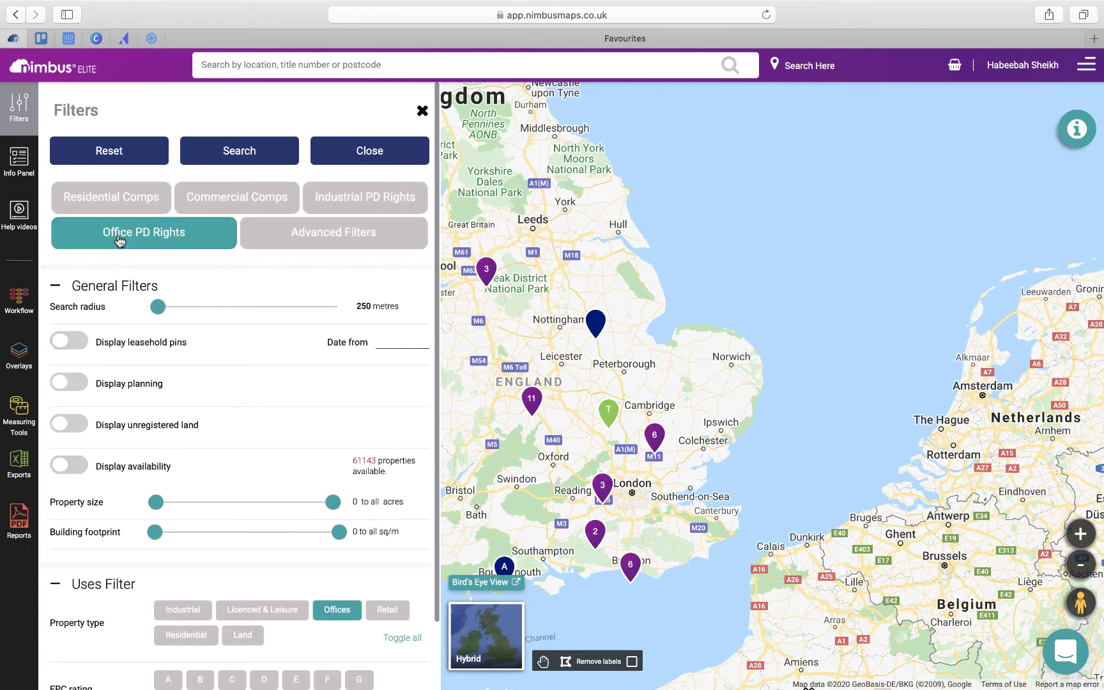
click(349, 197)
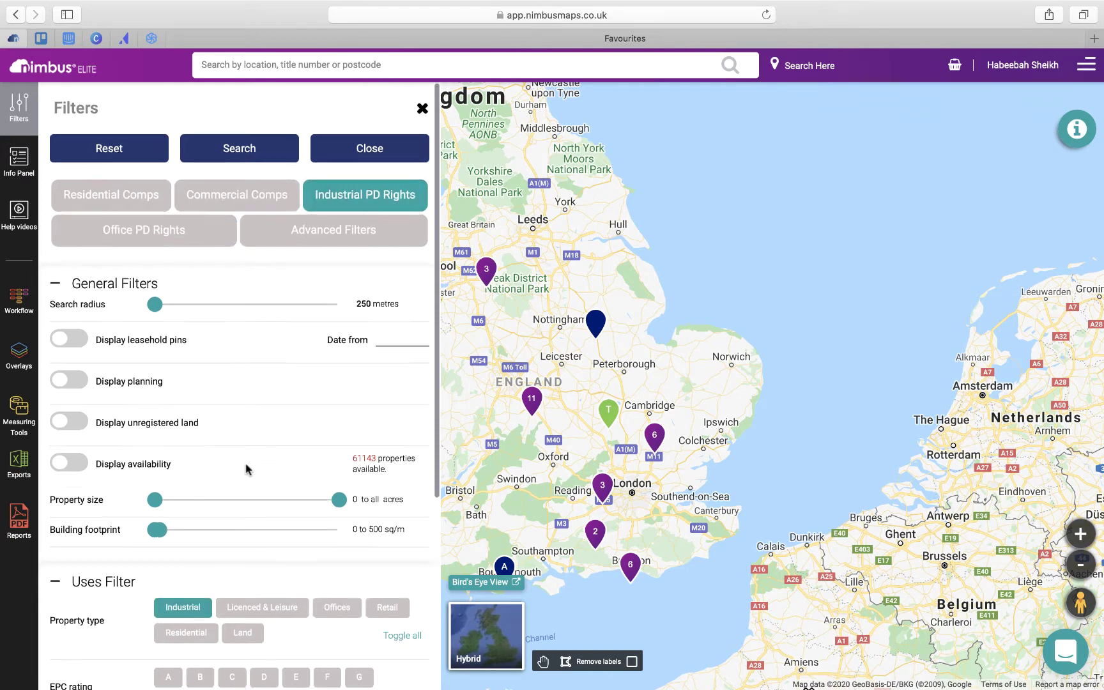
scroll(256, 415, down, 5)
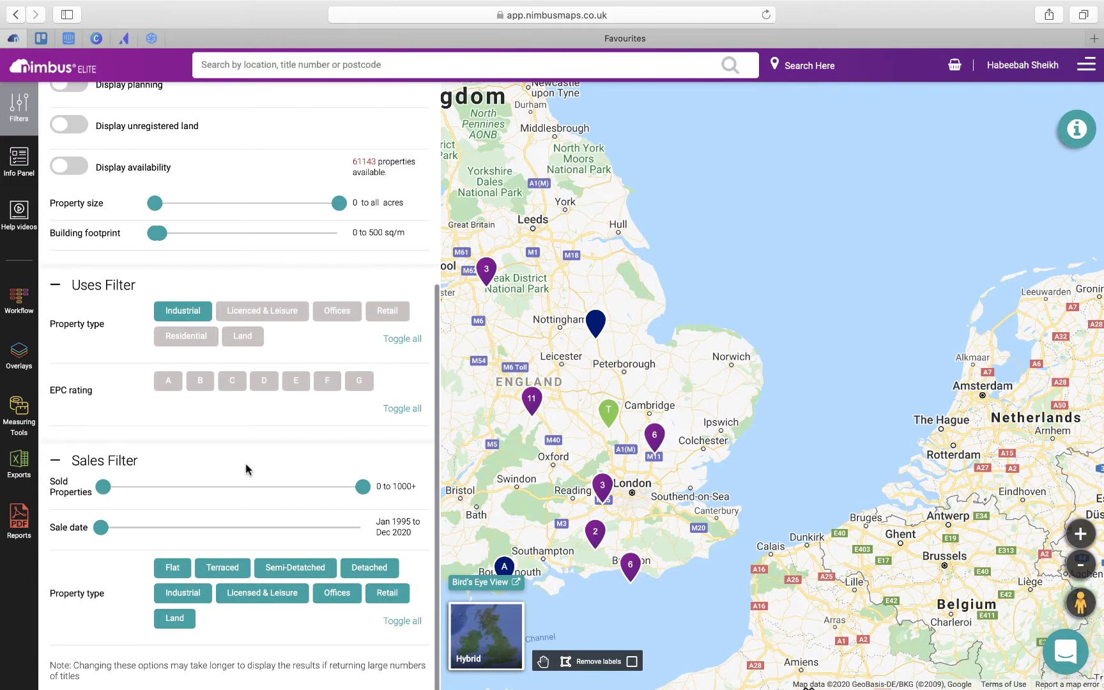
drag(362, 487, 155, 491)
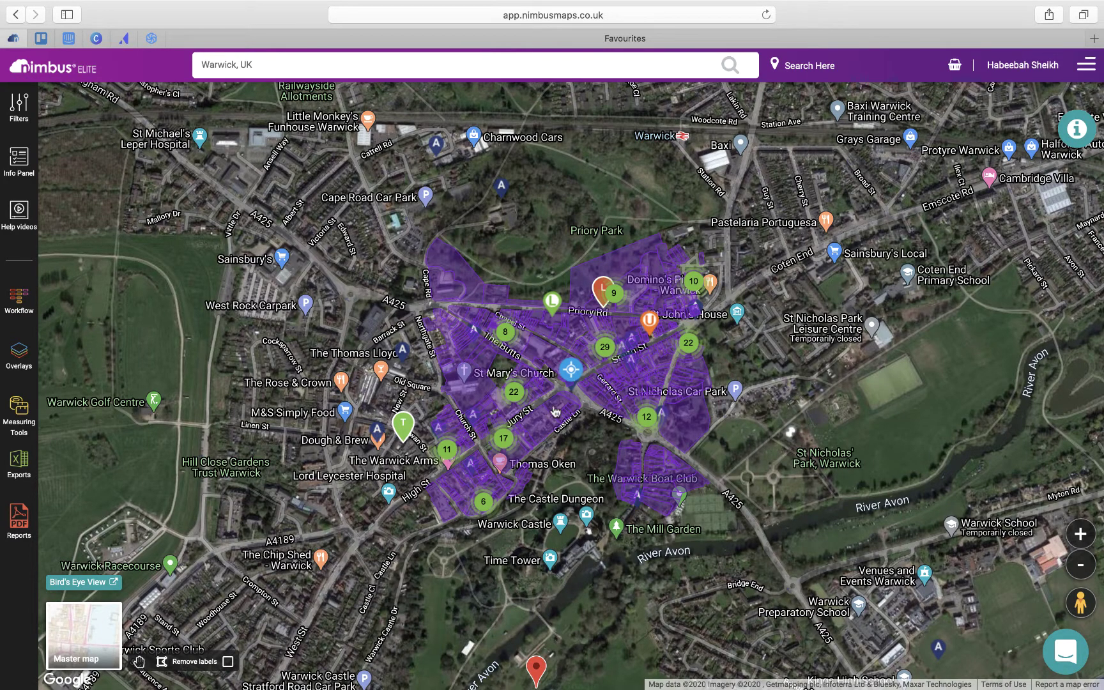
- Open Neville Court's freehold title WK1530, expand the owner details, and check the company on Companies House
click(1079, 543)
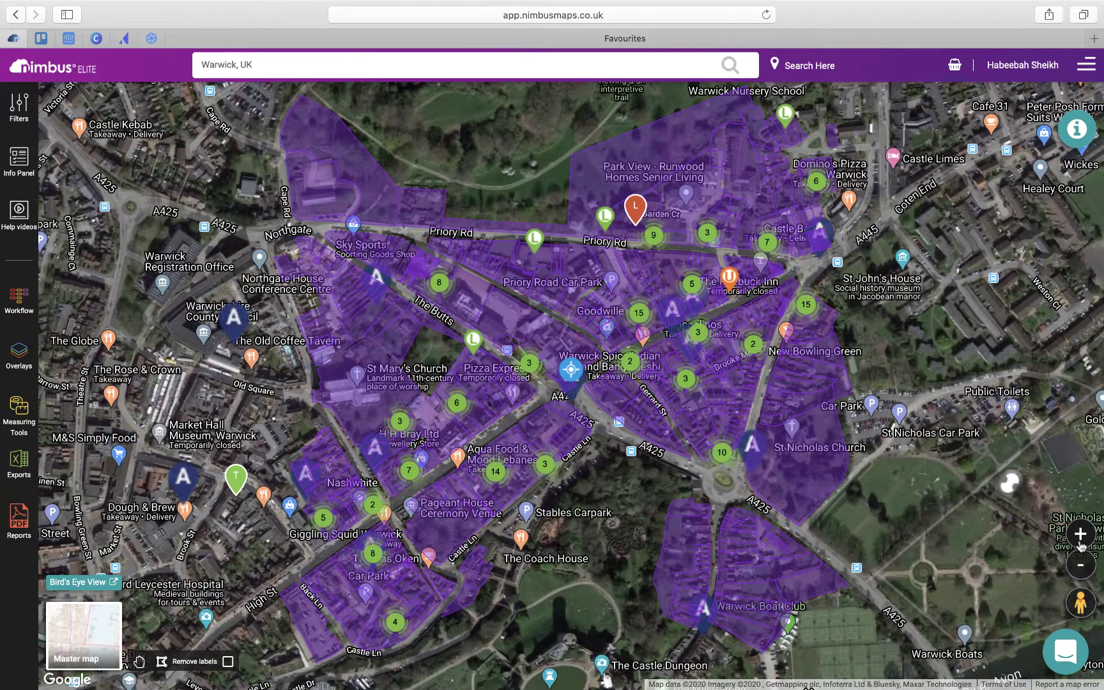
click(518, 485)
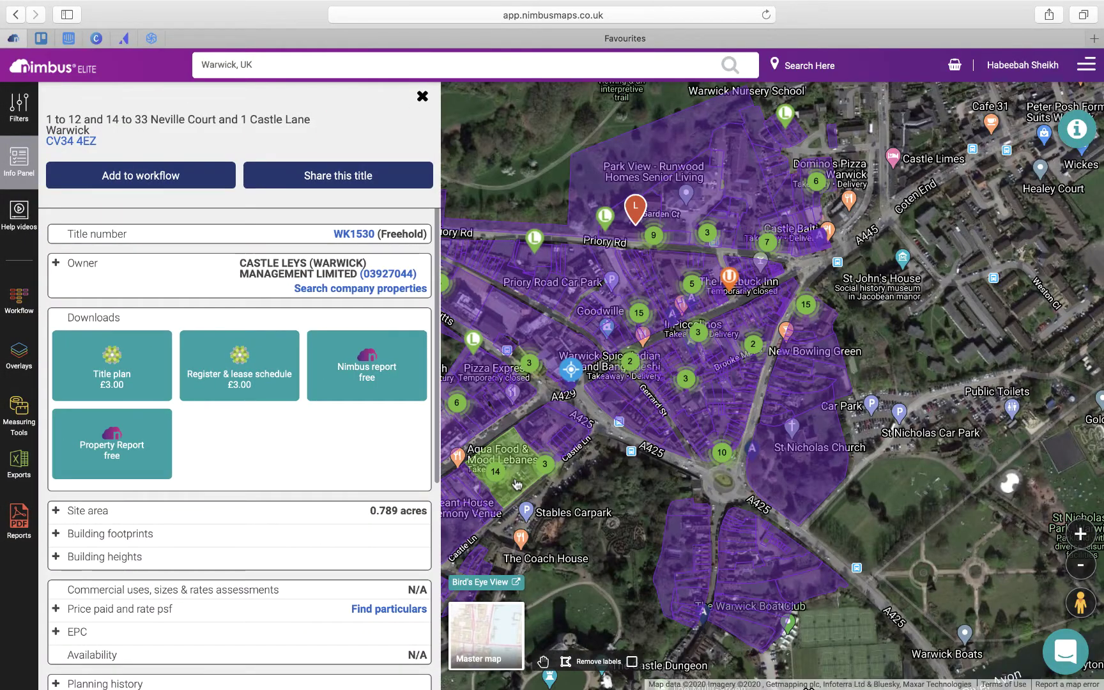
click(56, 264)
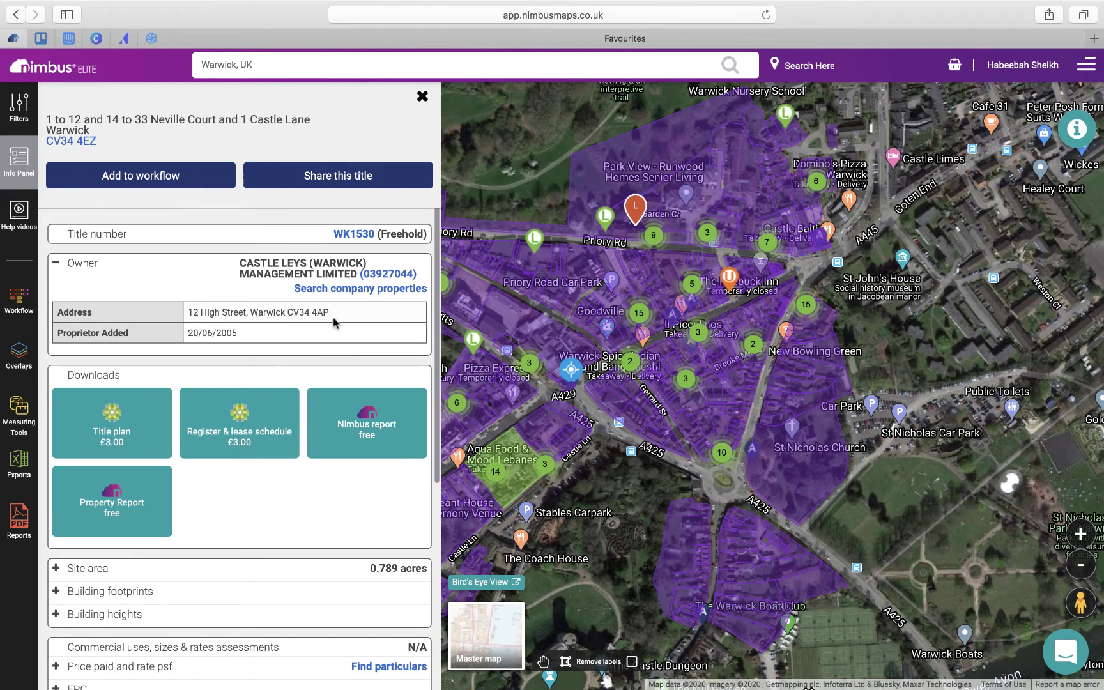
click(396, 277)
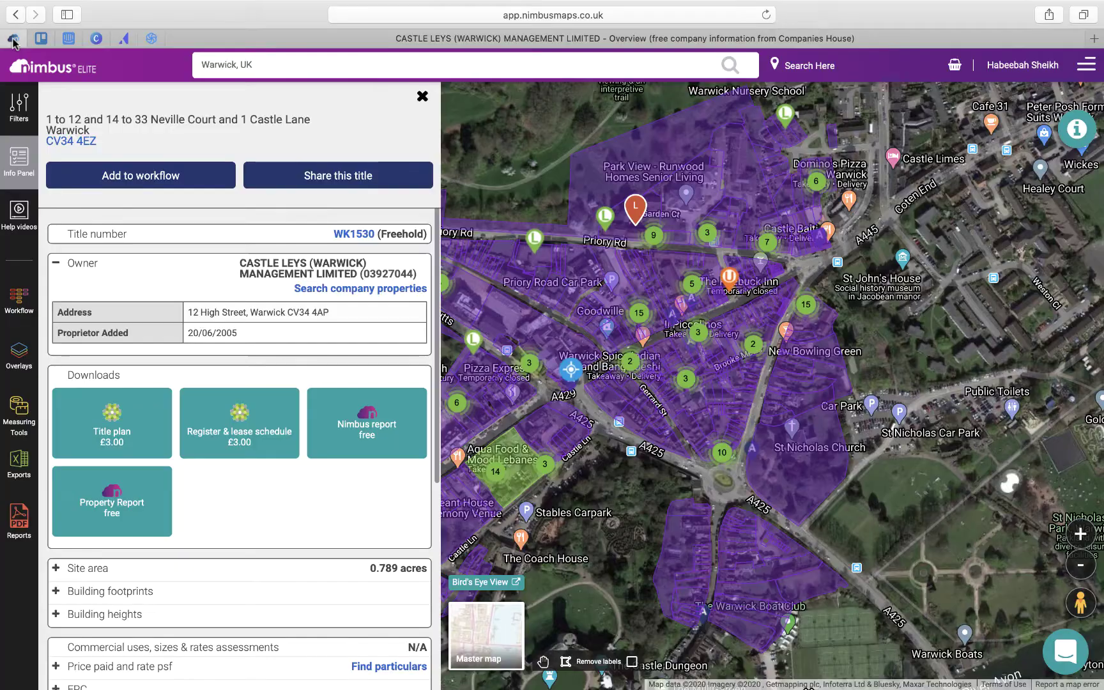
click(16, 14)
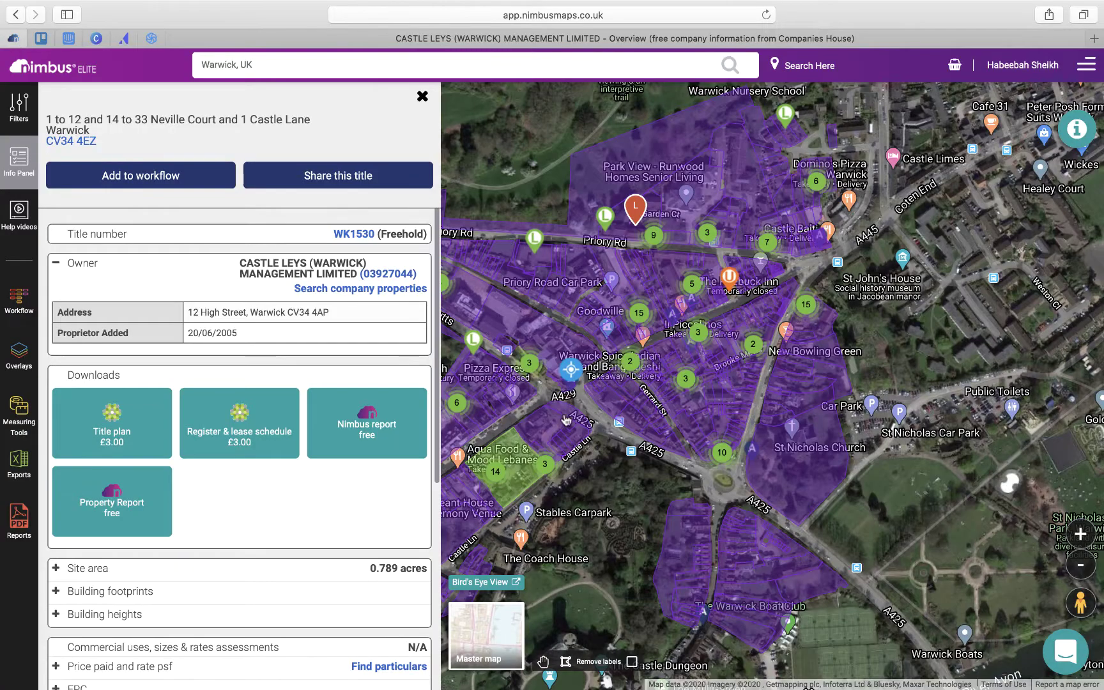
- Expand the site area, building footprints and building heights sections for the Neville Court title
click(570, 437)
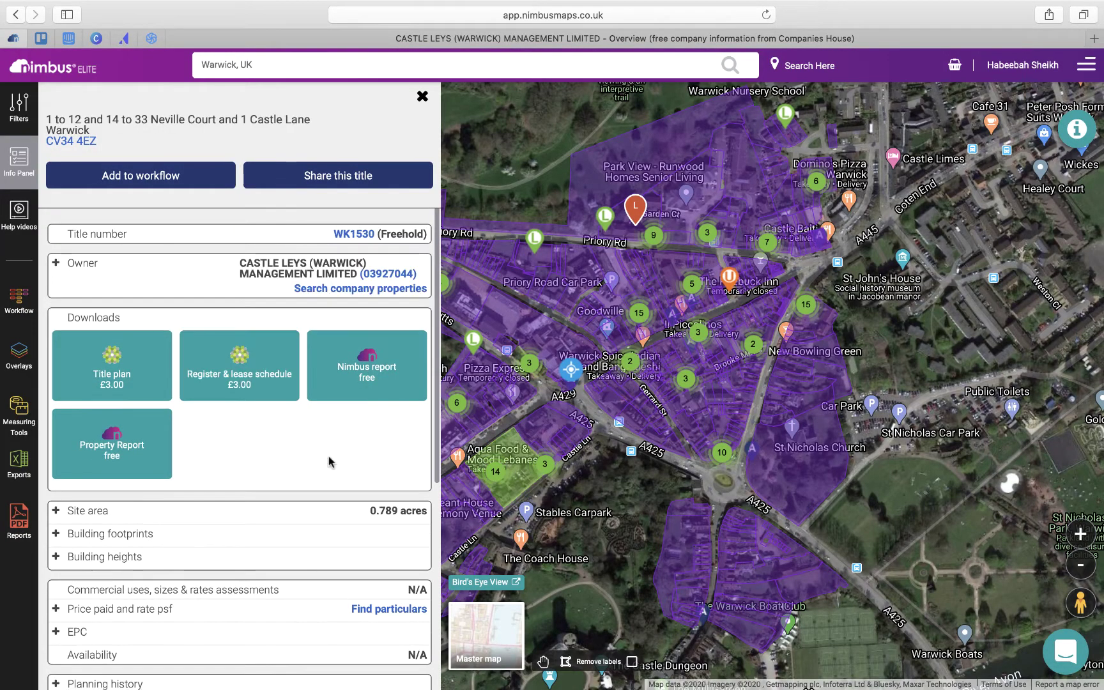
scroll(328, 460, down, 5)
click(56, 284)
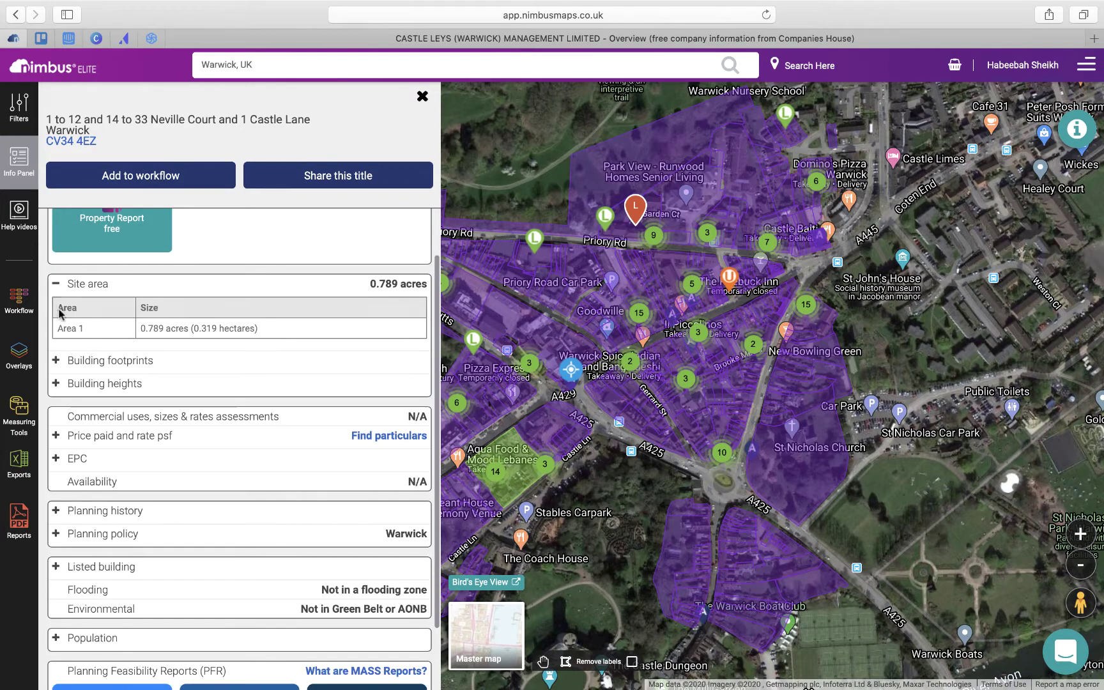
click(56, 363)
scroll(125, 500, down, 2)
scroll(124, 502, down, 5)
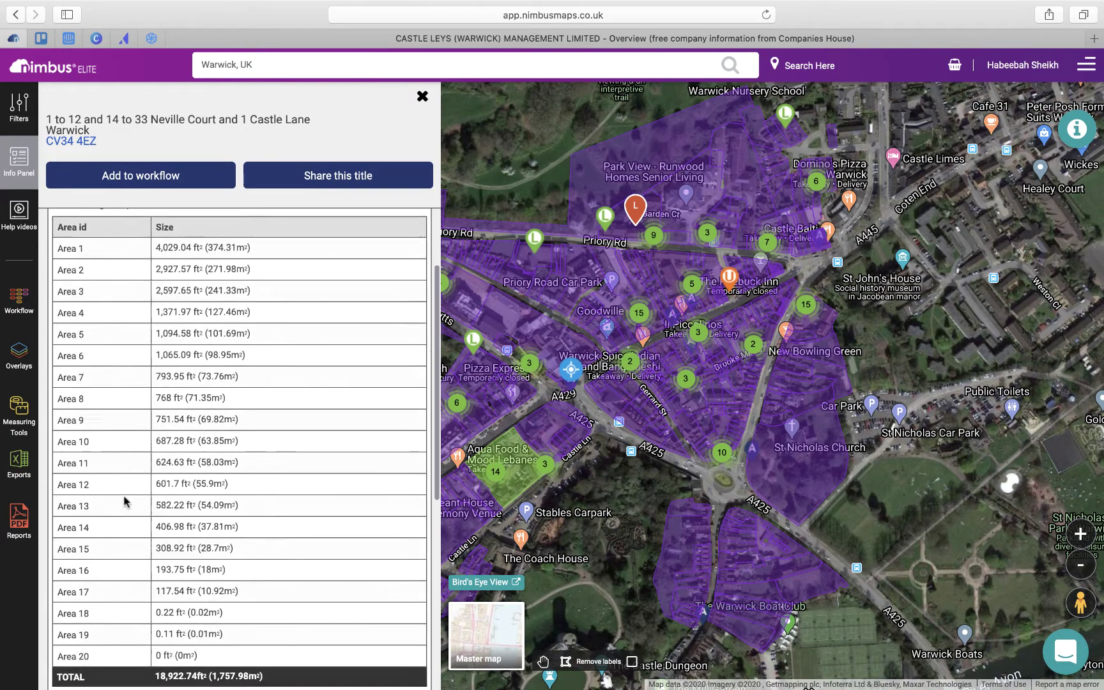
click(56, 543)
- Scroll through the price-paid sales history and expand the EPC ratings per address
scroll(94, 569, down, 7)
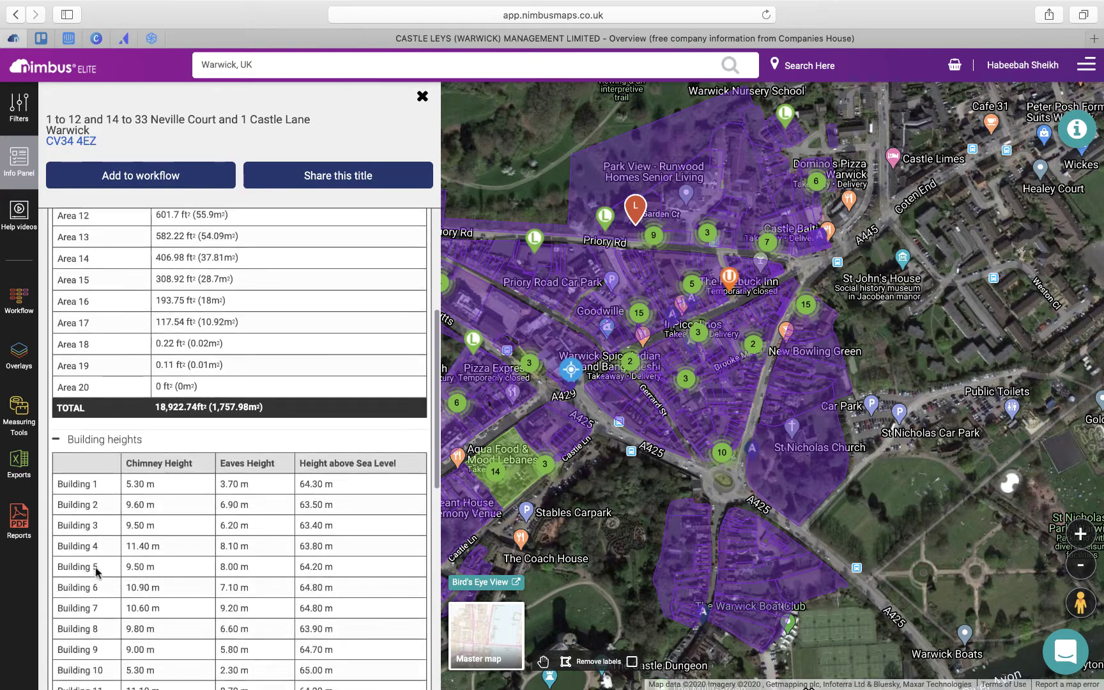
scroll(96, 562, down, 5)
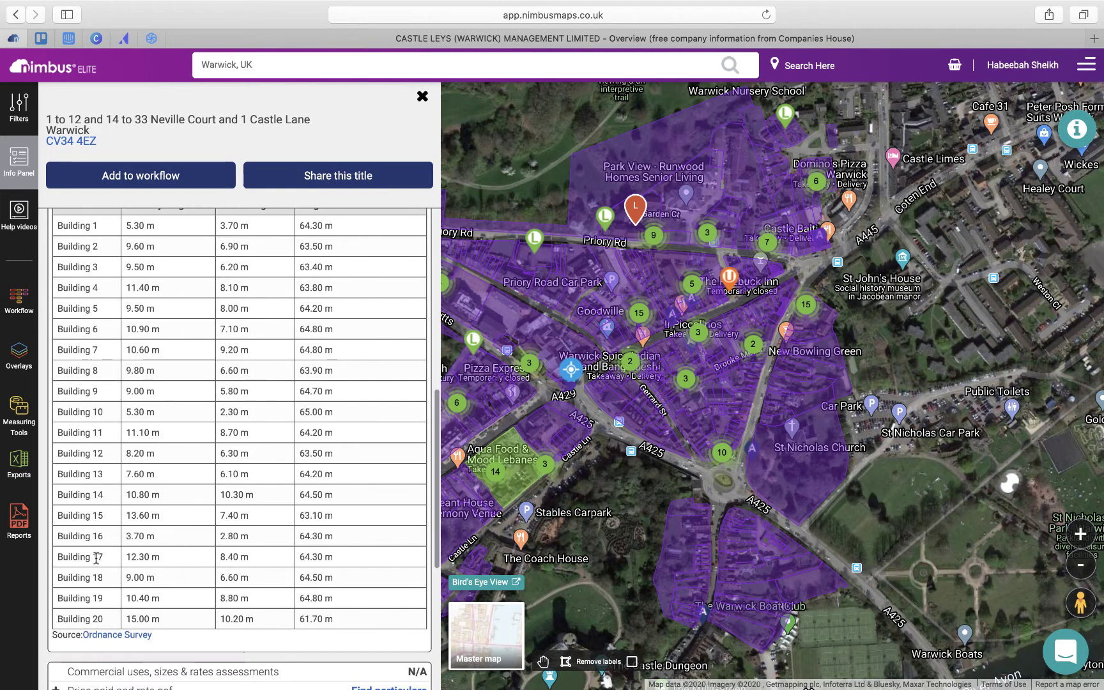
scroll(96, 558, down, 4)
click(57, 331)
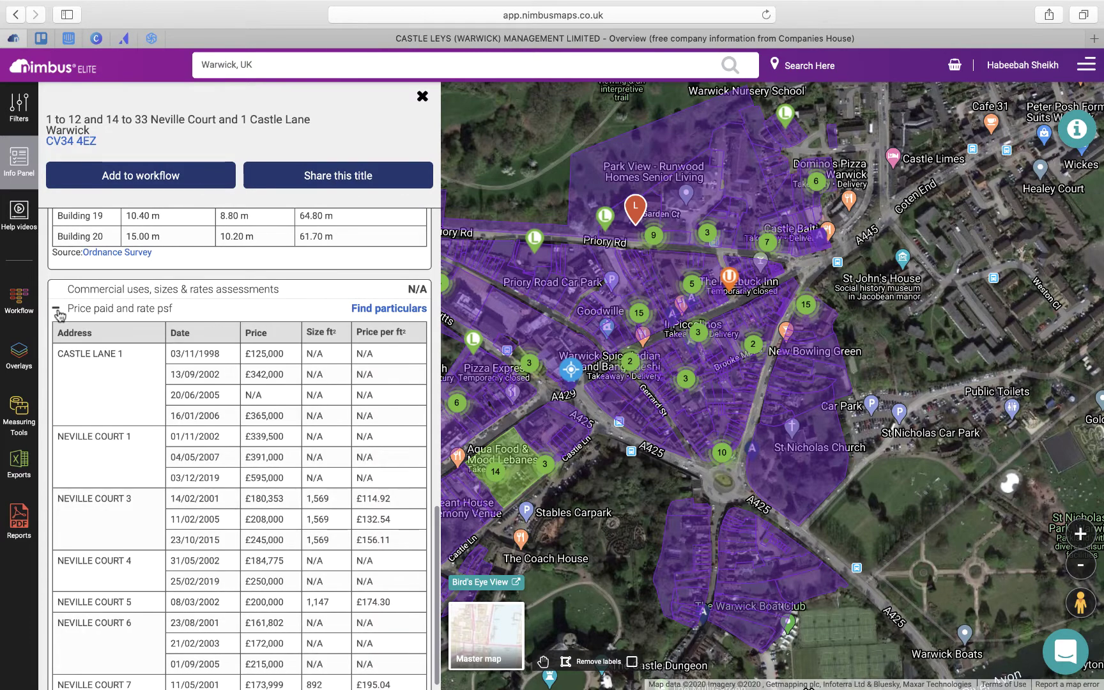
scroll(88, 432, down, 2)
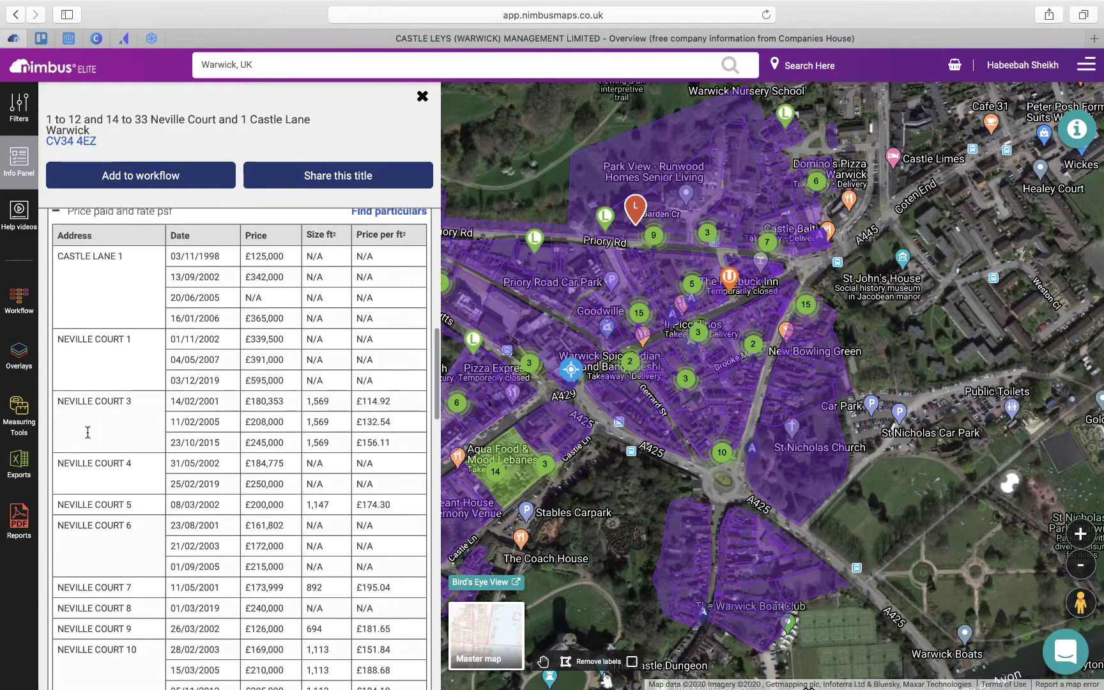
scroll(88, 432, down, 2)
scroll(87, 432, down, 15)
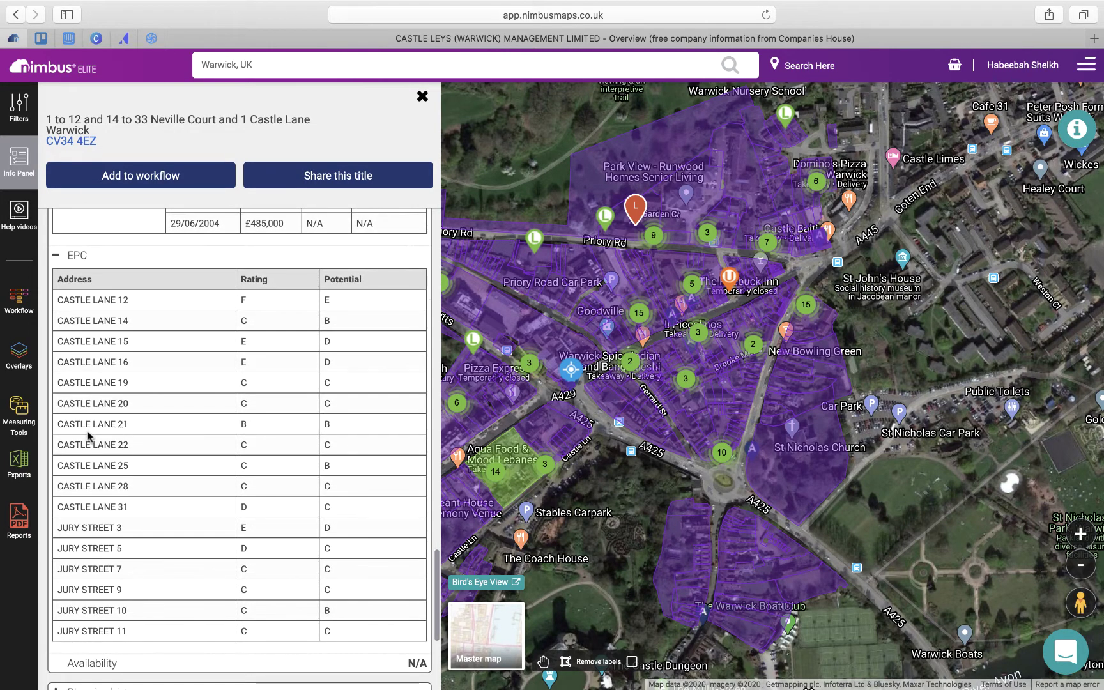
scroll(87, 437, down, 6)
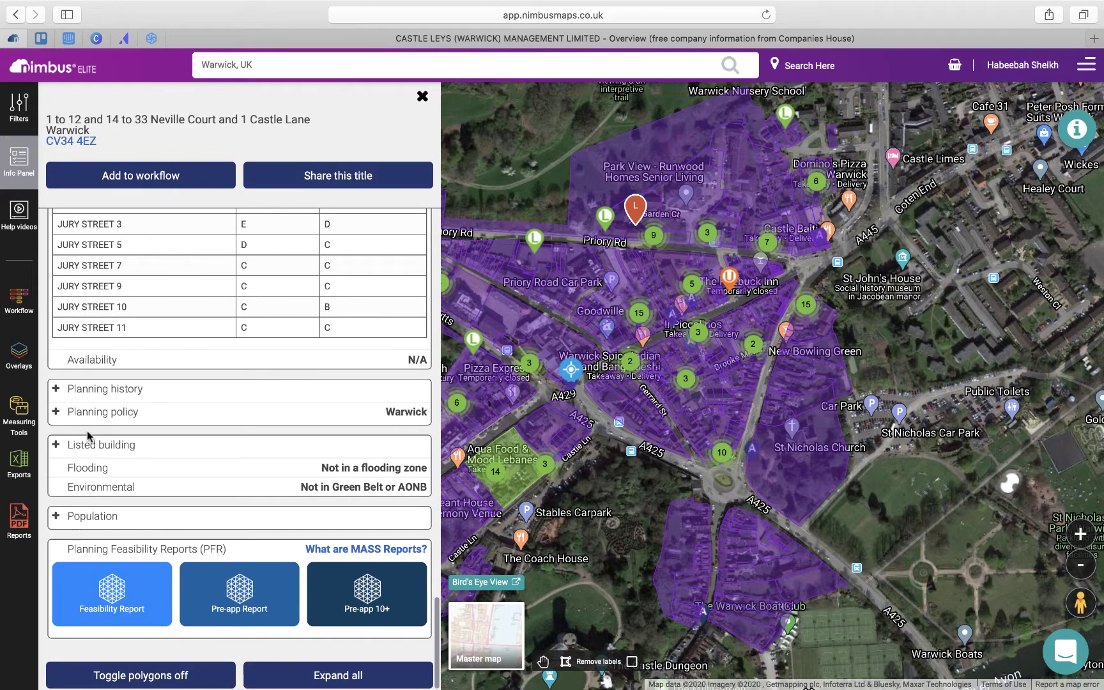
- Expand the planning history, planning policy and listed buildings sections for the title
click(56, 389)
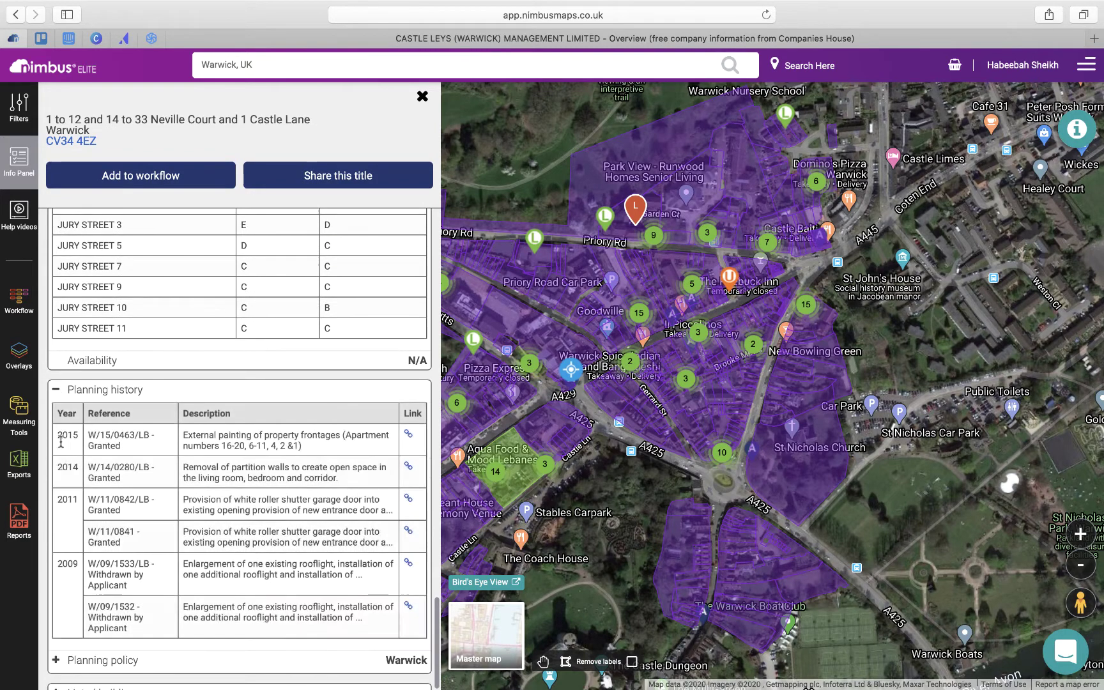
scroll(64, 447, down, 3)
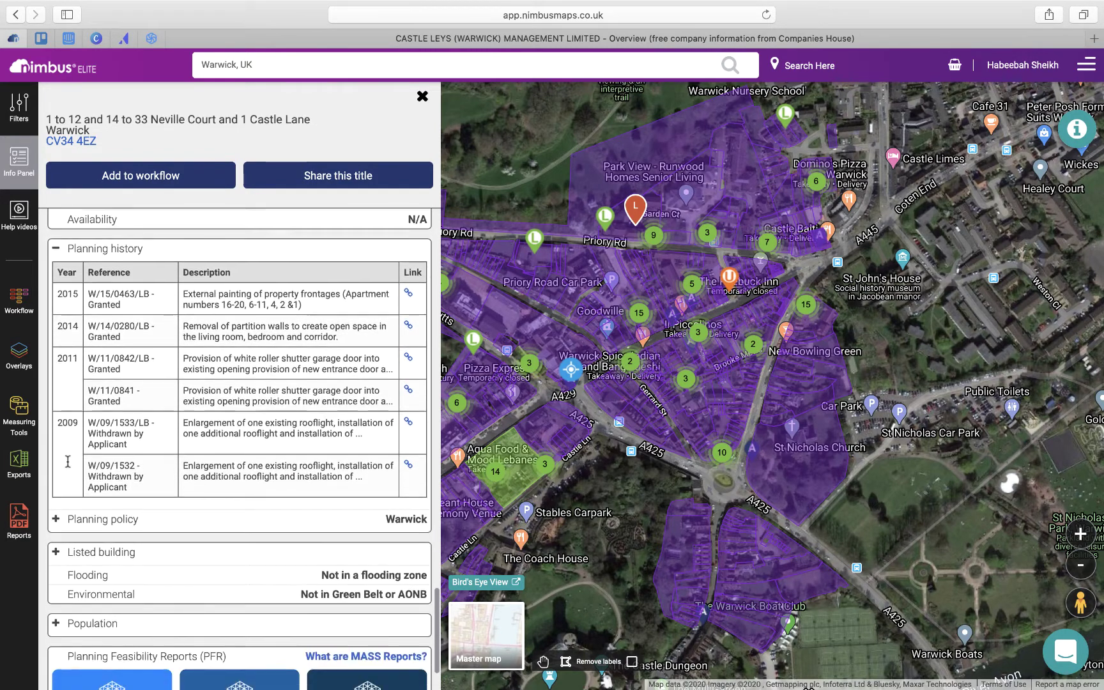
scroll(67, 461, down, 1)
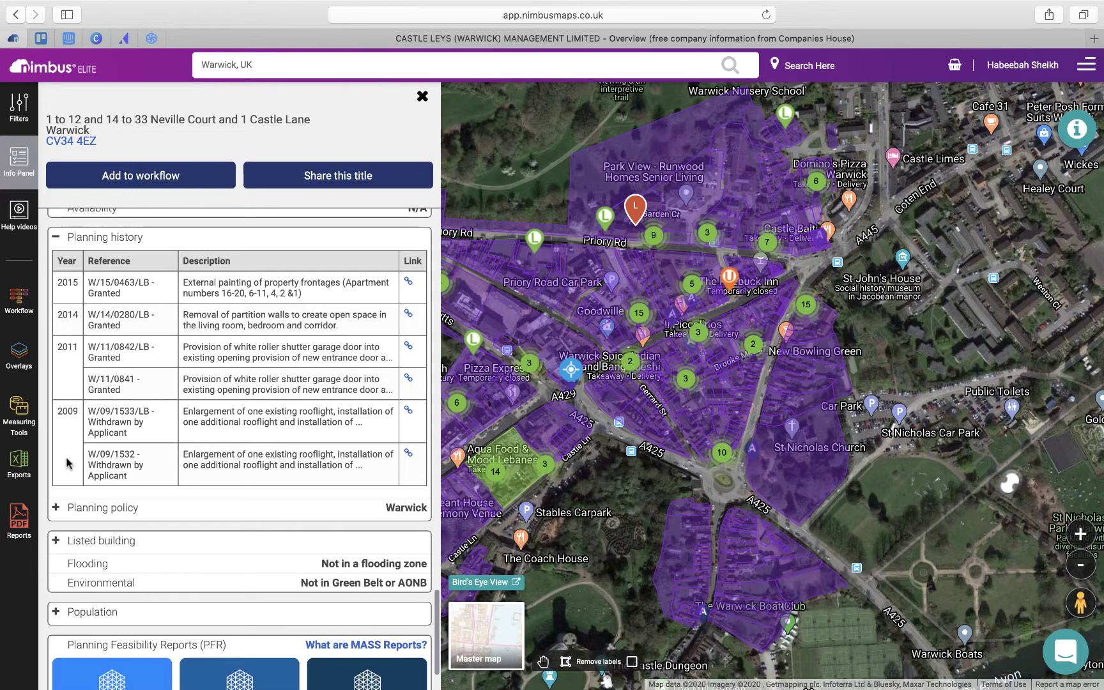
click(56, 508)
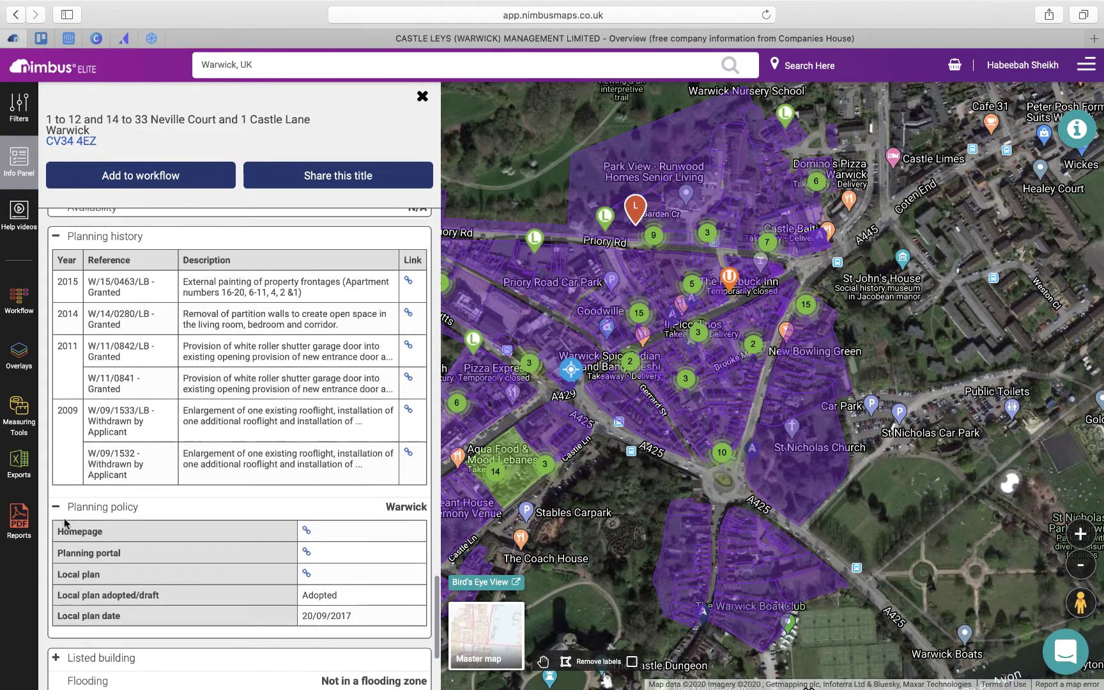
scroll(64, 522, down, 4)
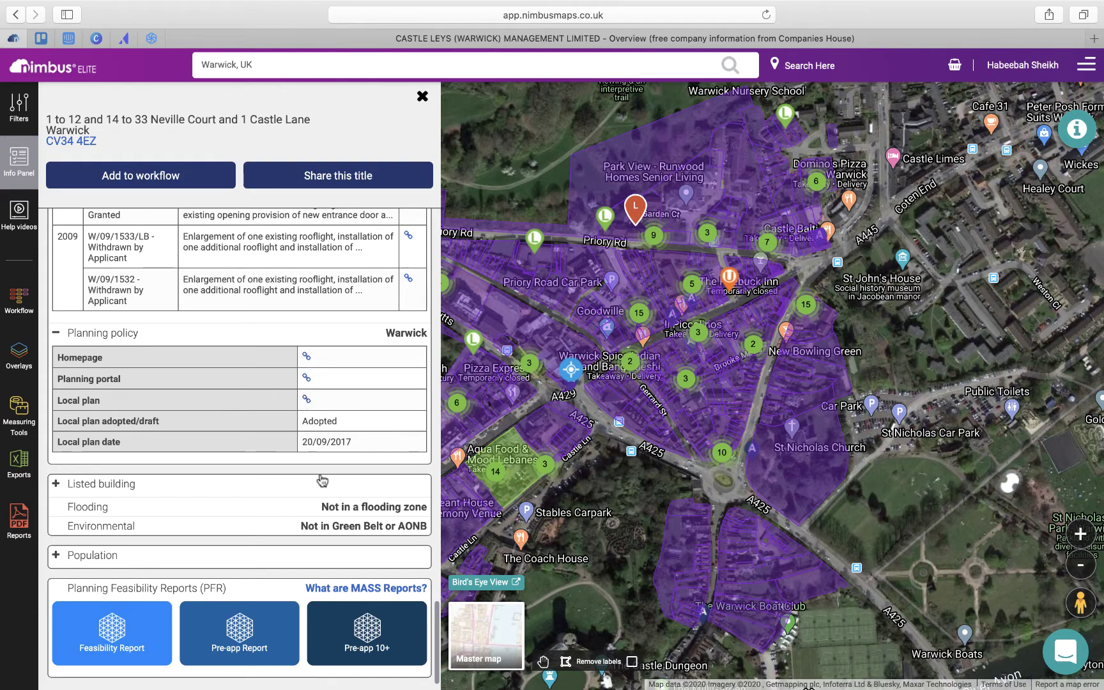
click(56, 484)
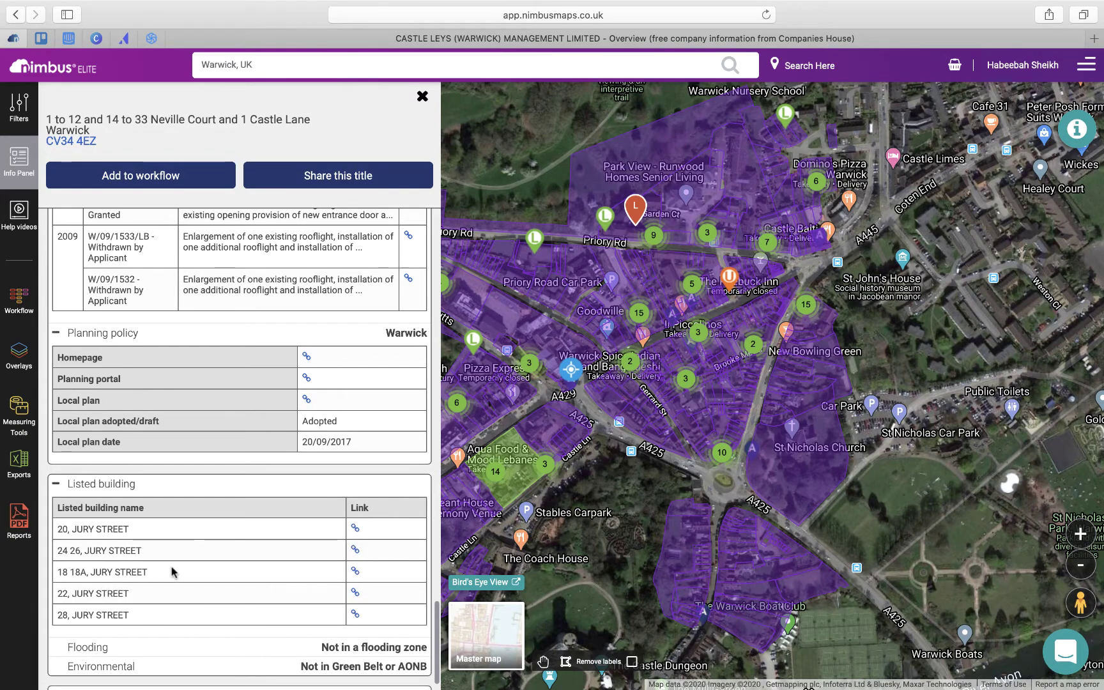
scroll(173, 573, down, 5)
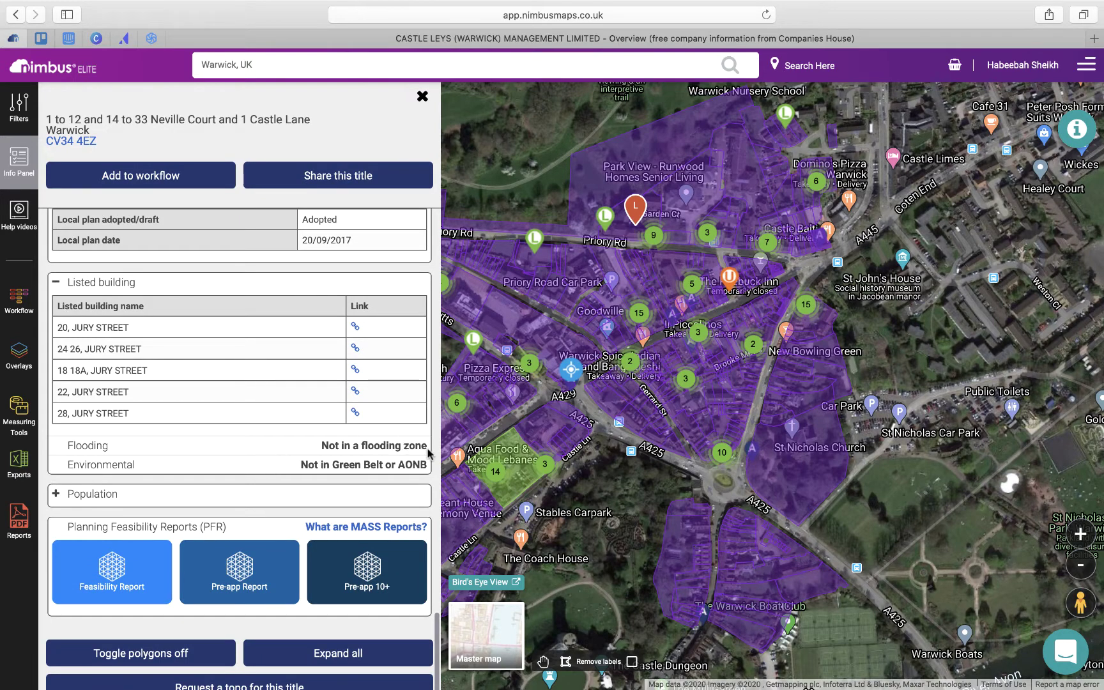
- Review the expanded population breakdown, then bring up the Workflow board
click(58, 491)
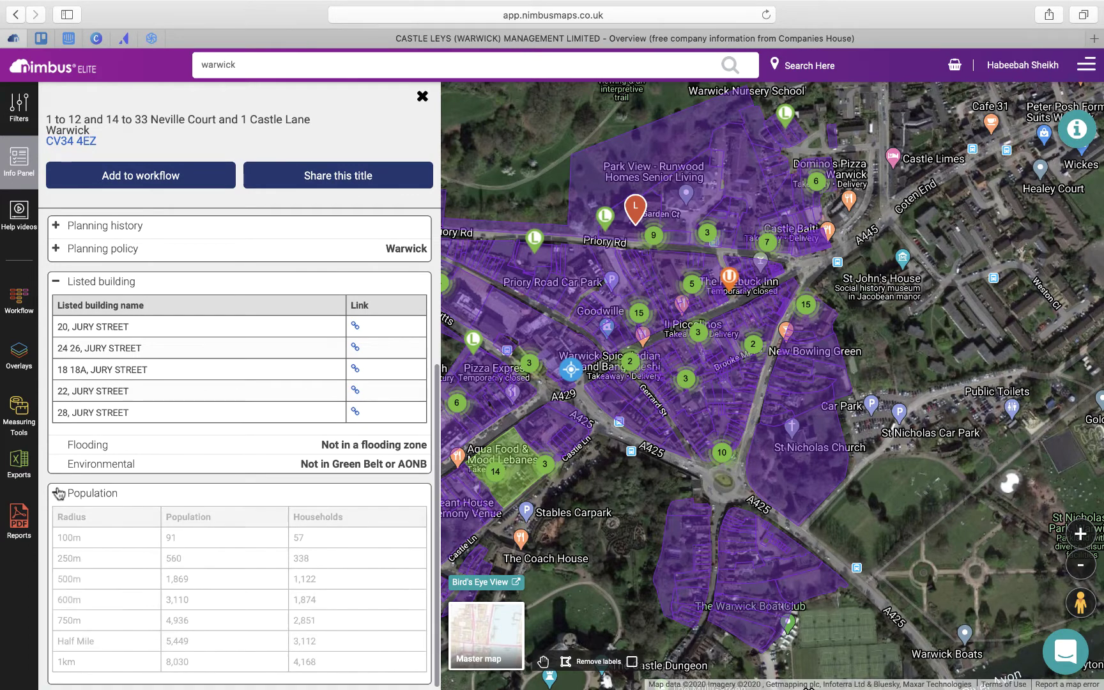
scroll(71, 487, down, 5)
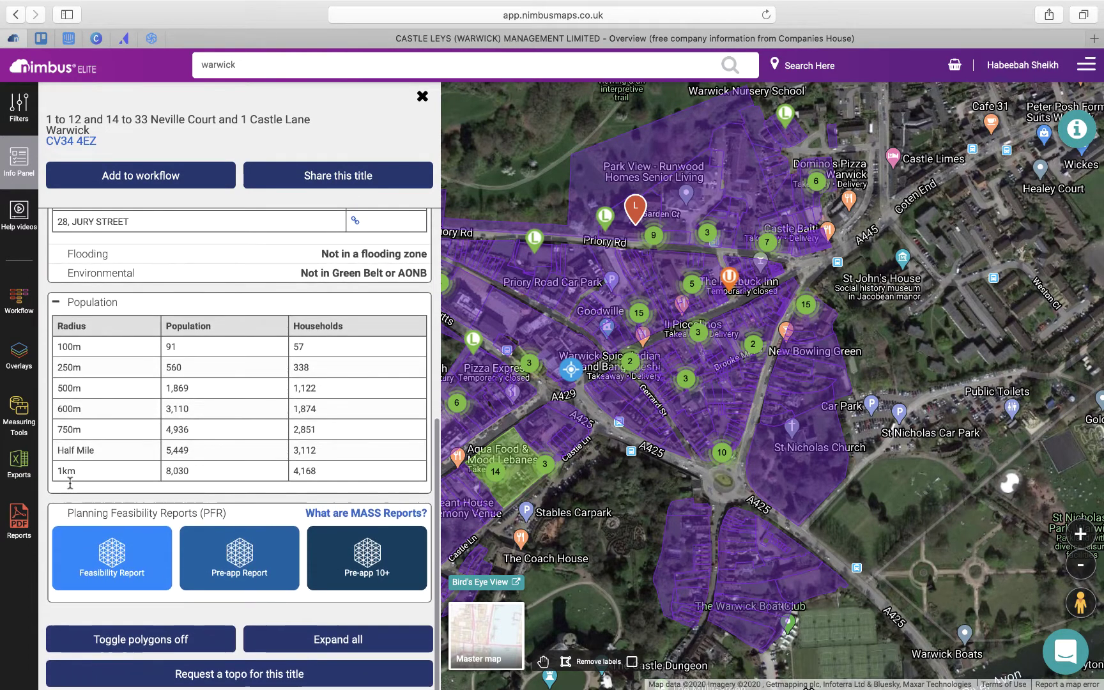
click(21, 310)
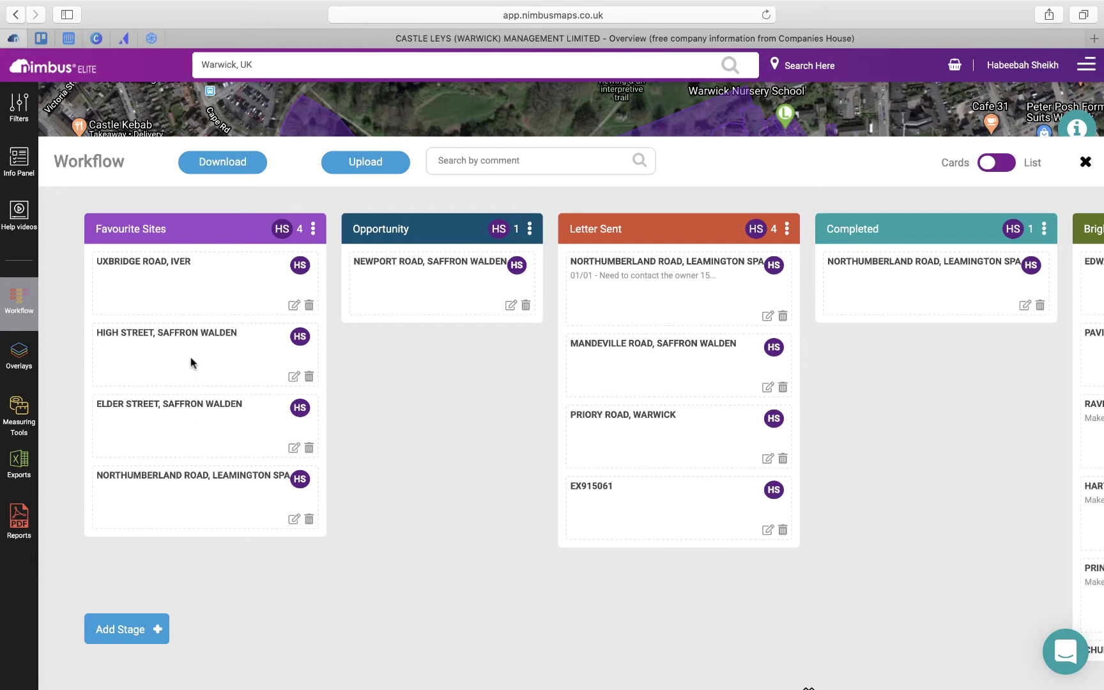
- Move High Street, Saffron Walden to Opportunity and edit the Uxbridge Road, Iver workflow details
drag(193, 348, 384, 271)
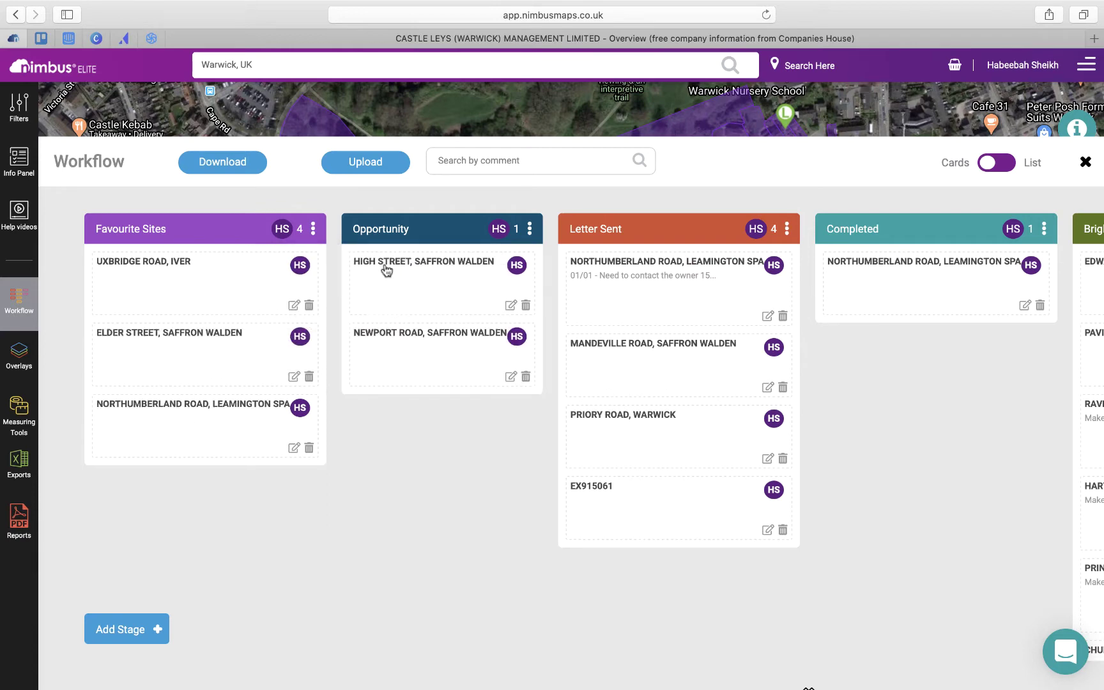
click(314, 230)
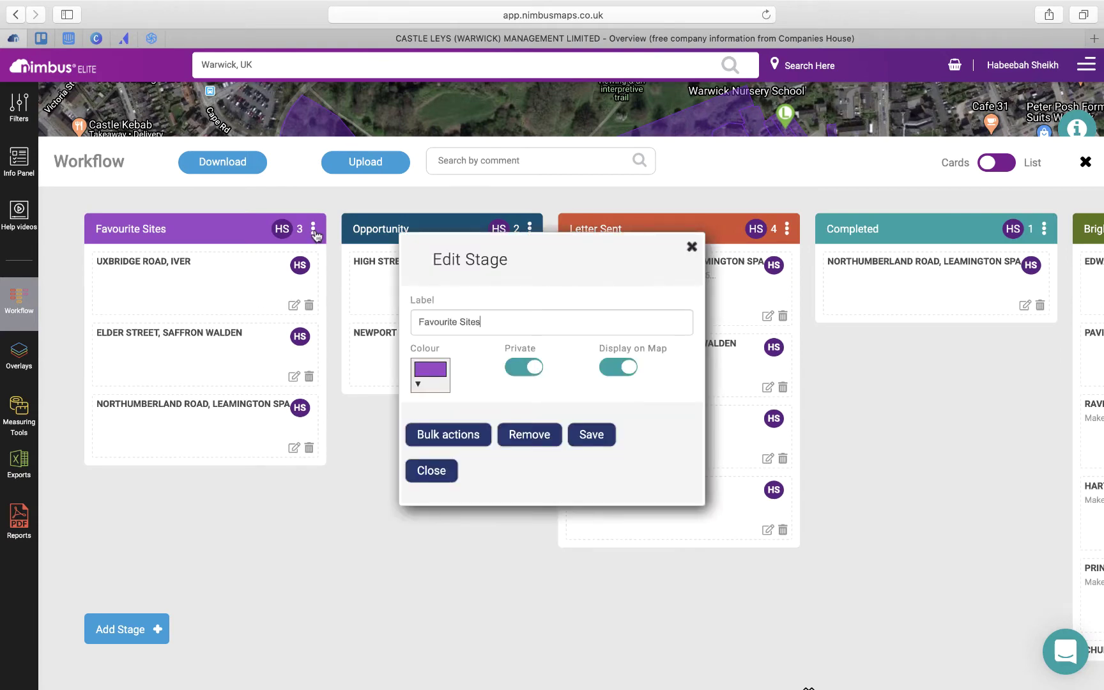
click(449, 470)
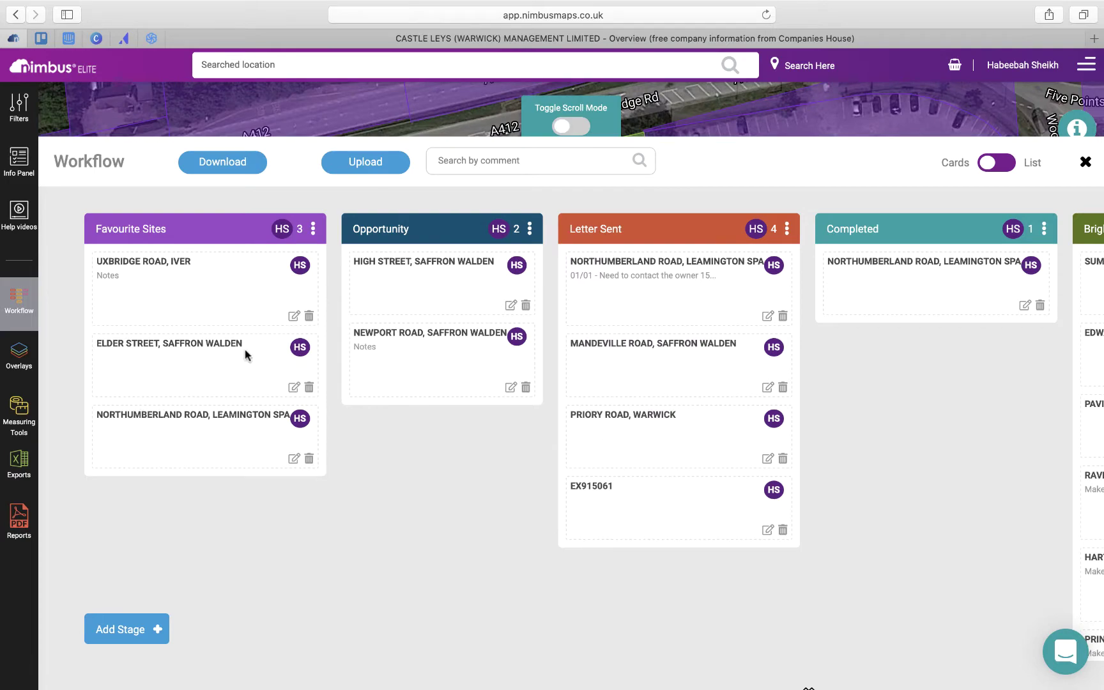
click(159, 260)
click(259, 212)
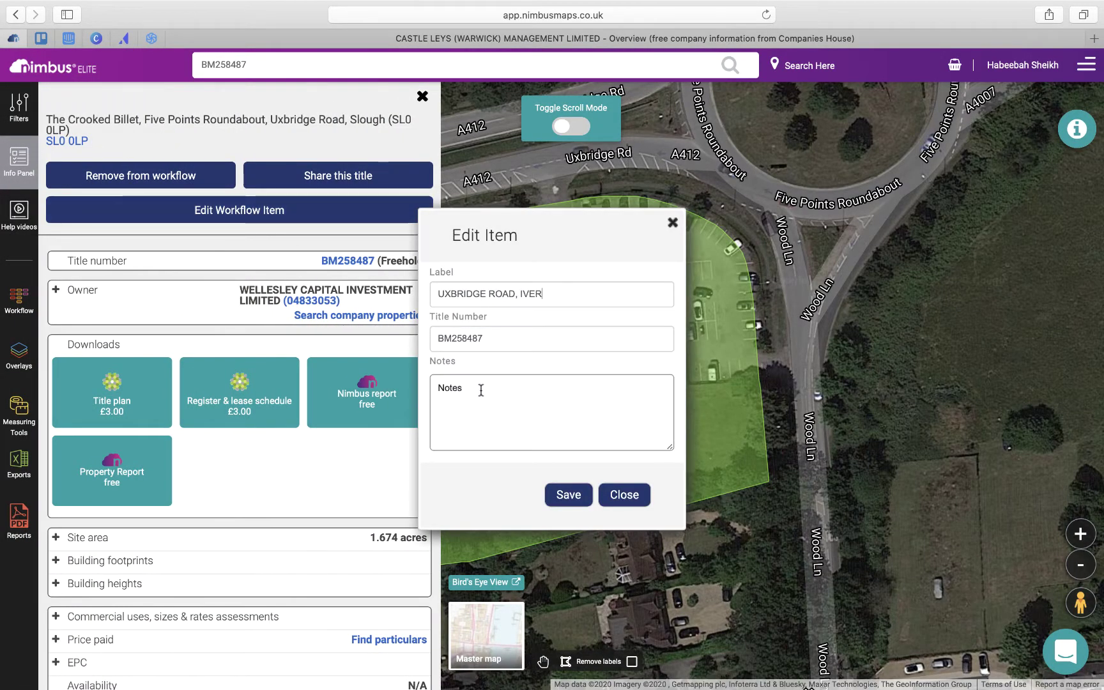
click(568, 495)
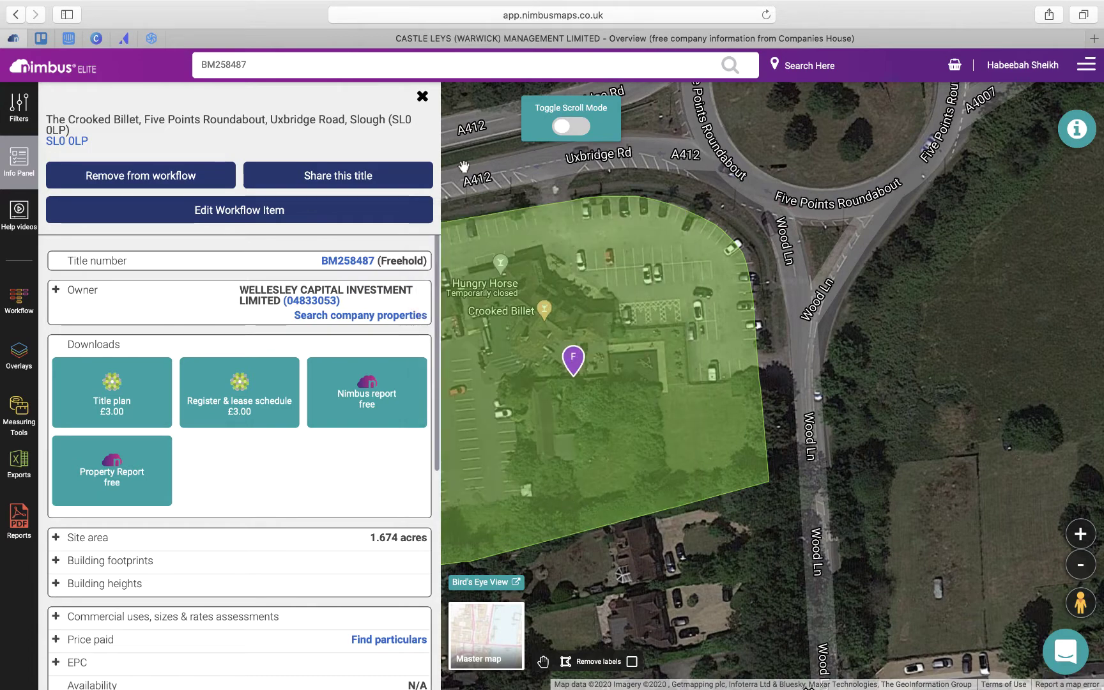
click(422, 96)
- Add the Wood Lane, Iver parcel to Favourite Sites and confirm it on the Workflow board
click(806, 73)
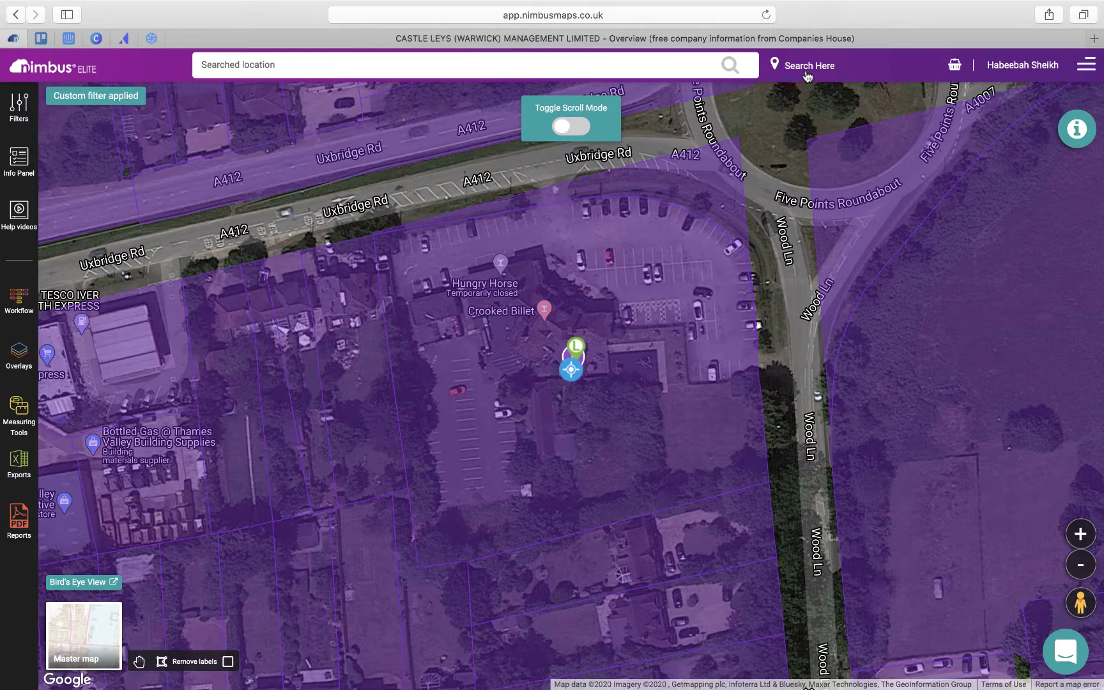
click(741, 530)
click(161, 174)
click(486, 290)
click(491, 304)
click(568, 502)
click(19, 299)
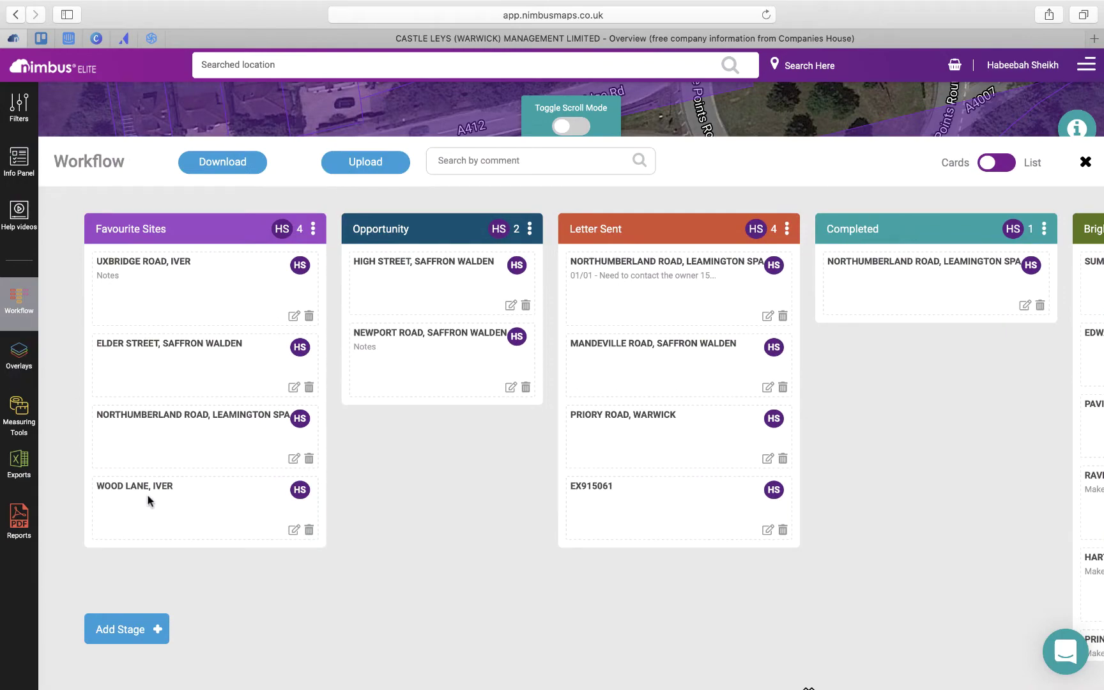
click(1085, 161)
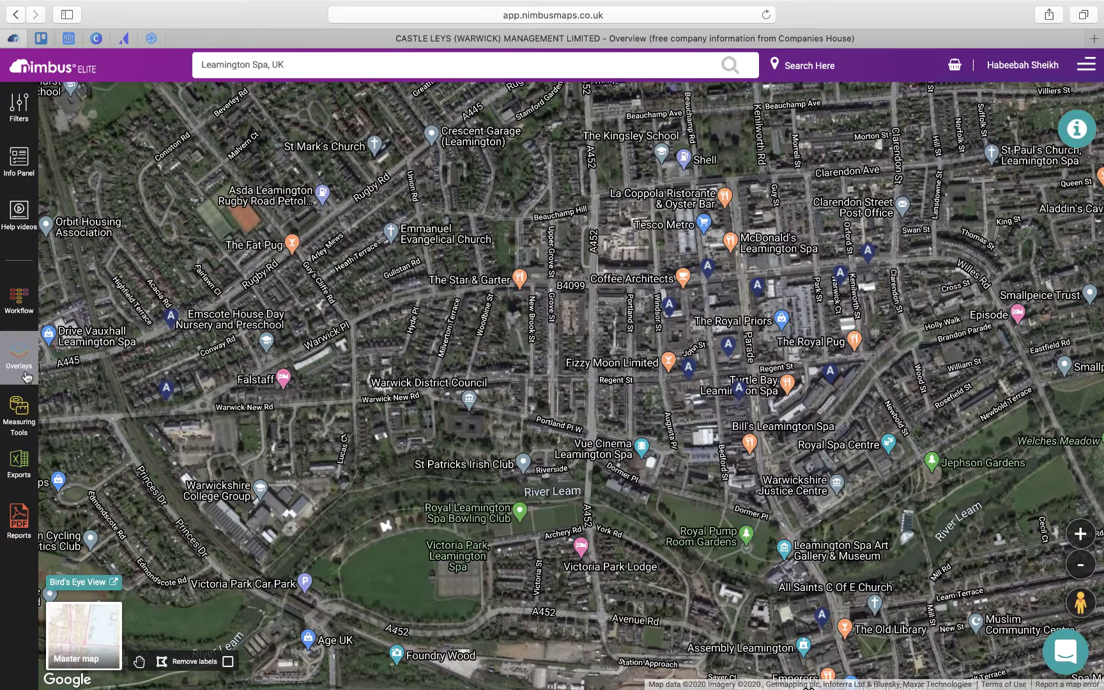
- Turn on the Planning, Average residential value, Residential Yield (%) and HMOs overlays
click(26, 374)
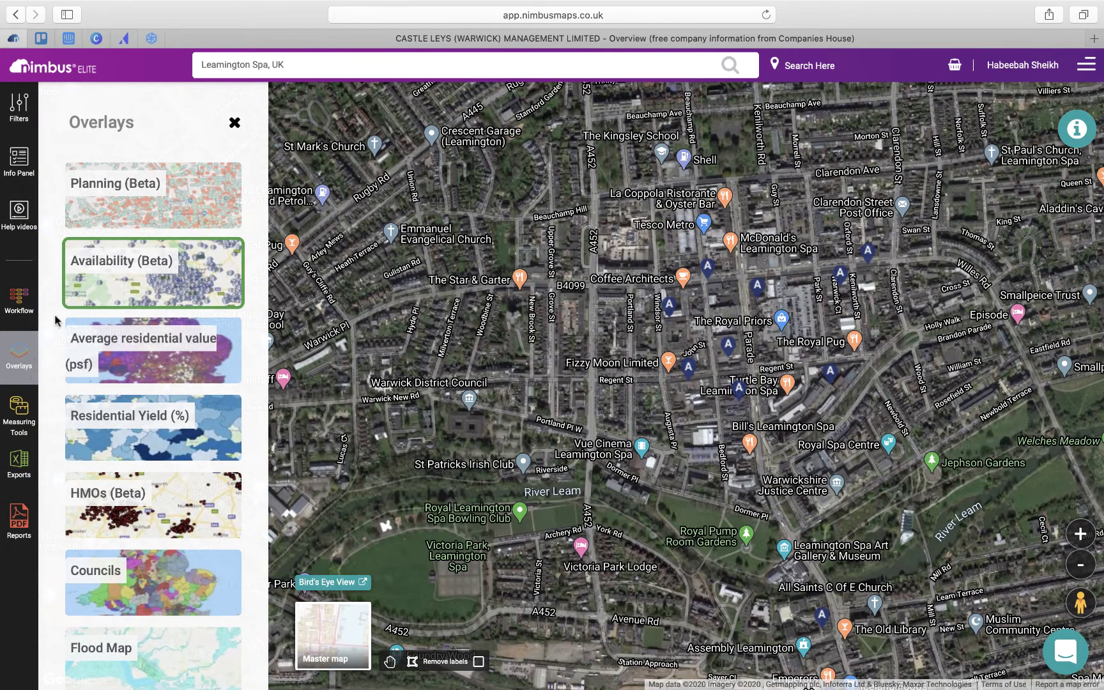
click(201, 216)
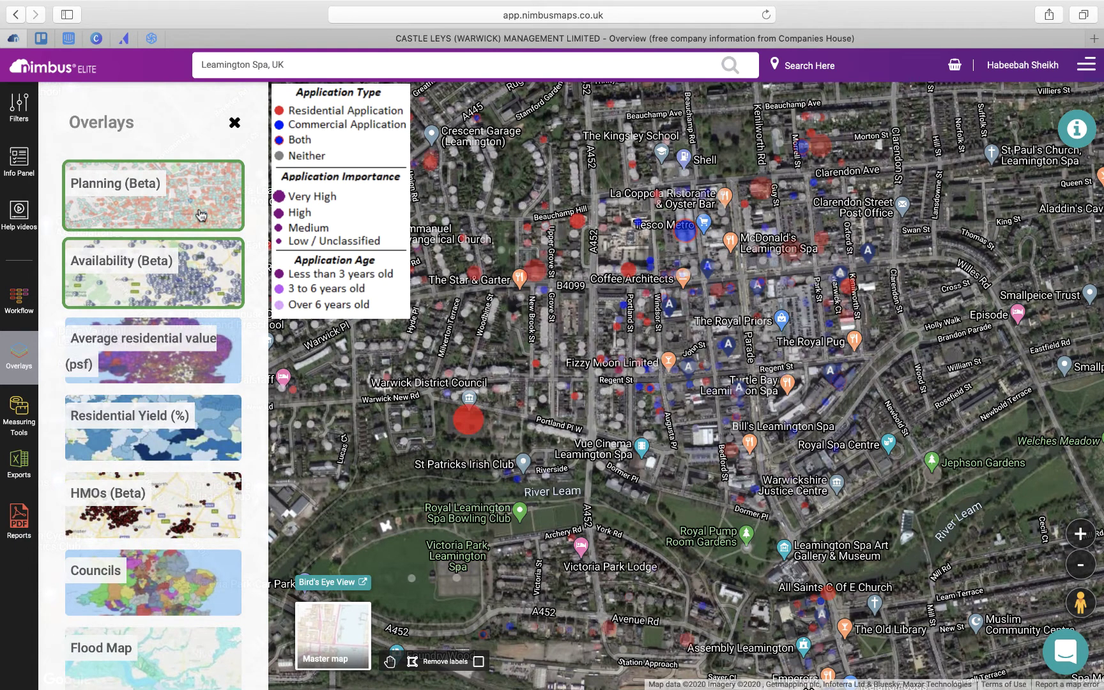
click(219, 372)
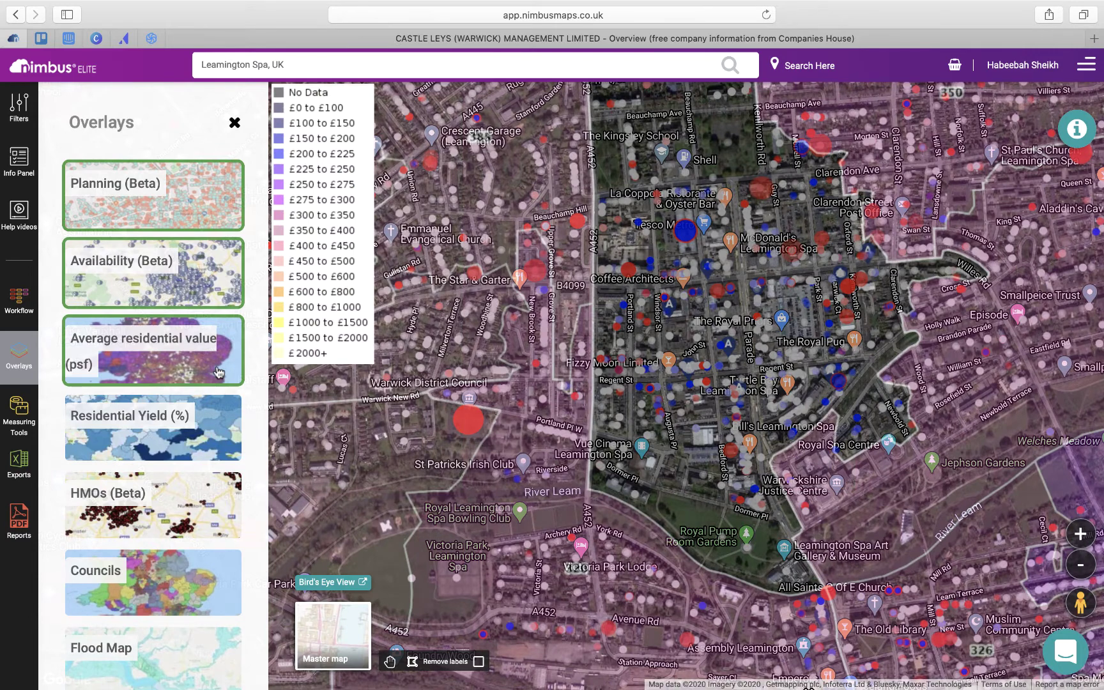
click(209, 442)
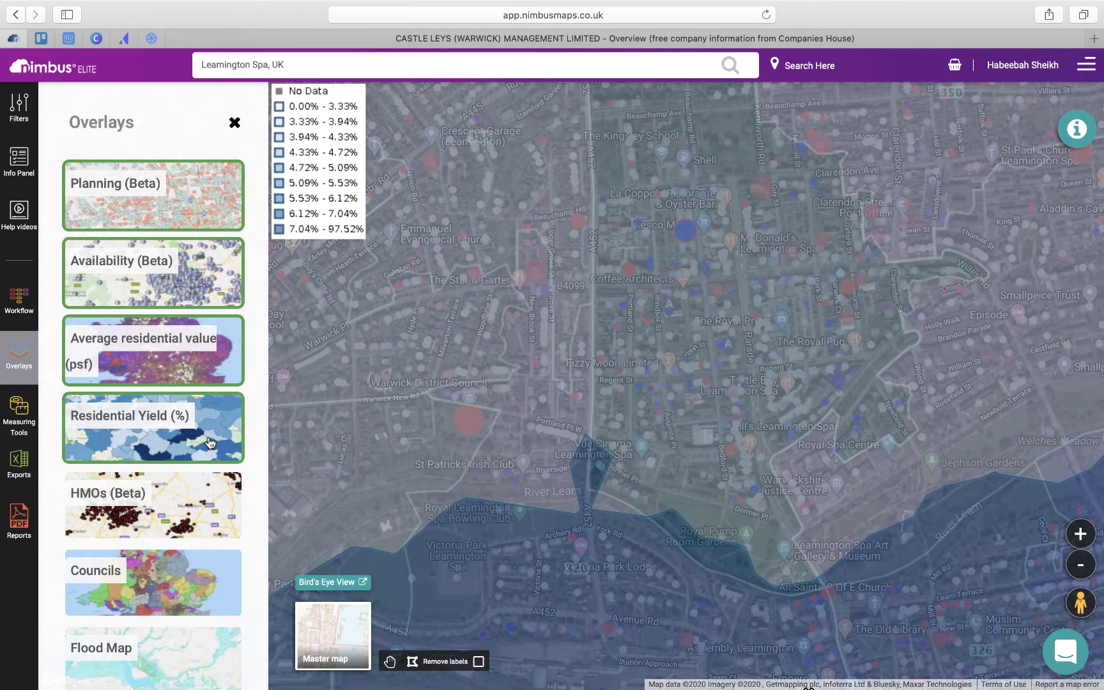
click(191, 511)
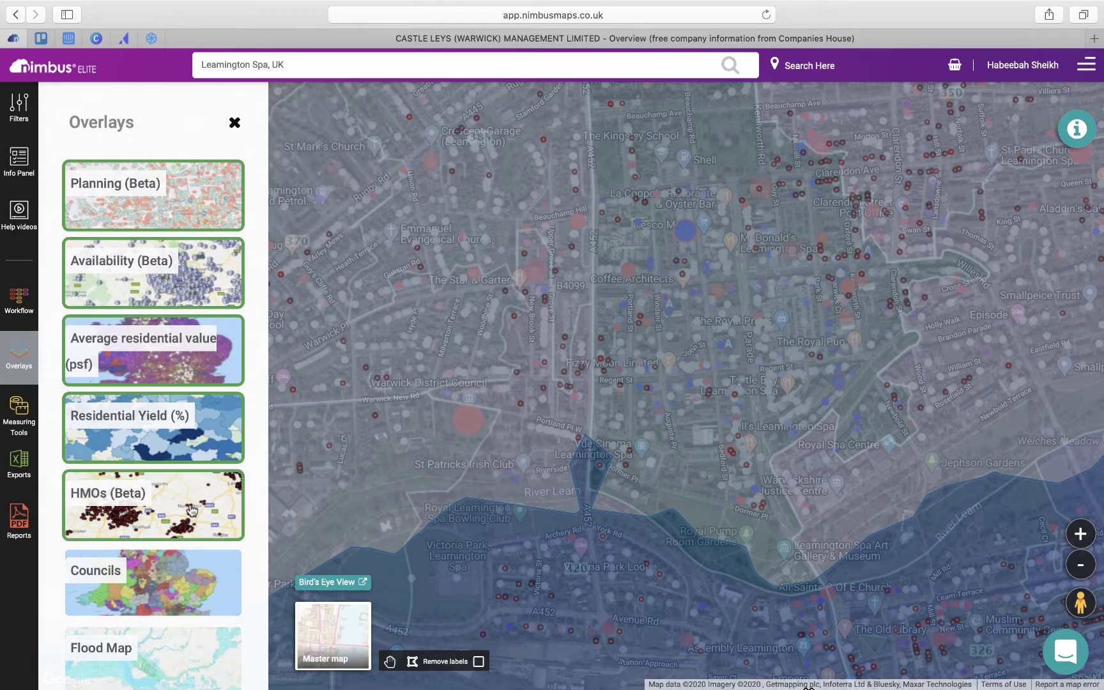
- Switch off the HMOs, Residential Yield, Average residential value, Availability and Planning overlays
click(198, 497)
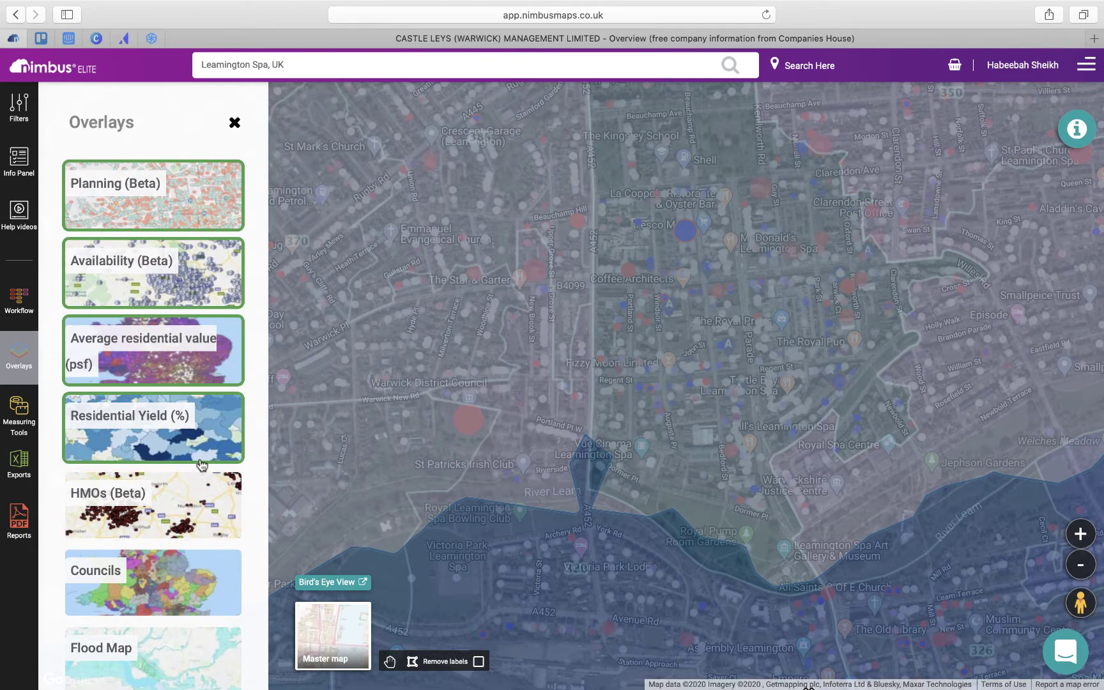
click(202, 465)
click(199, 369)
click(202, 289)
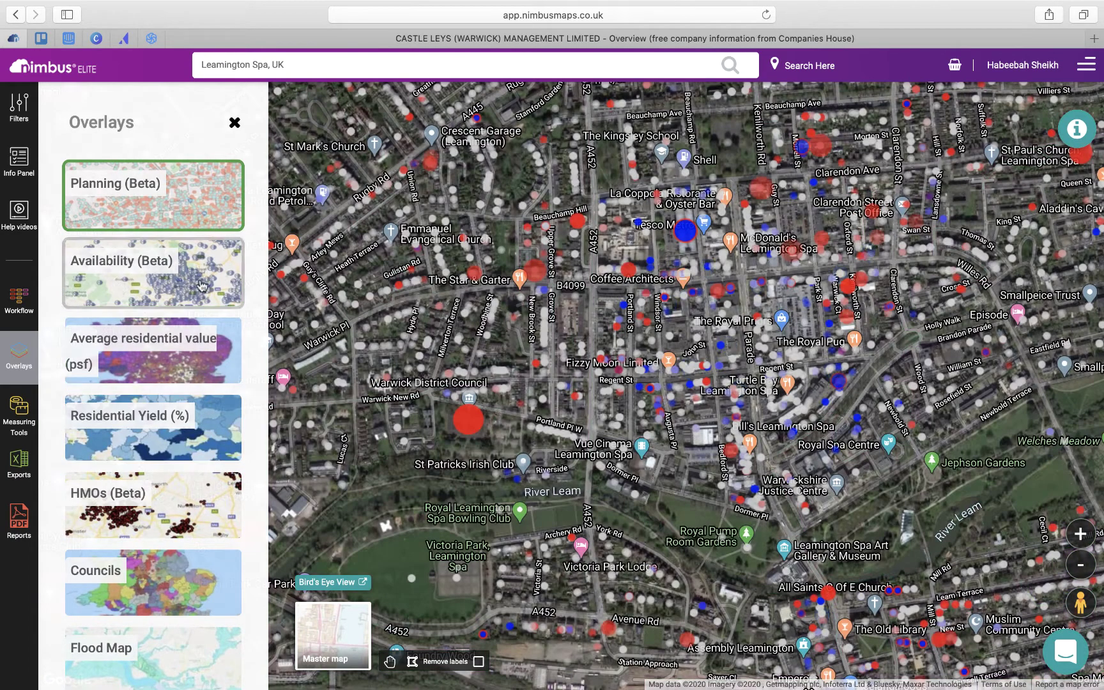
click(200, 235)
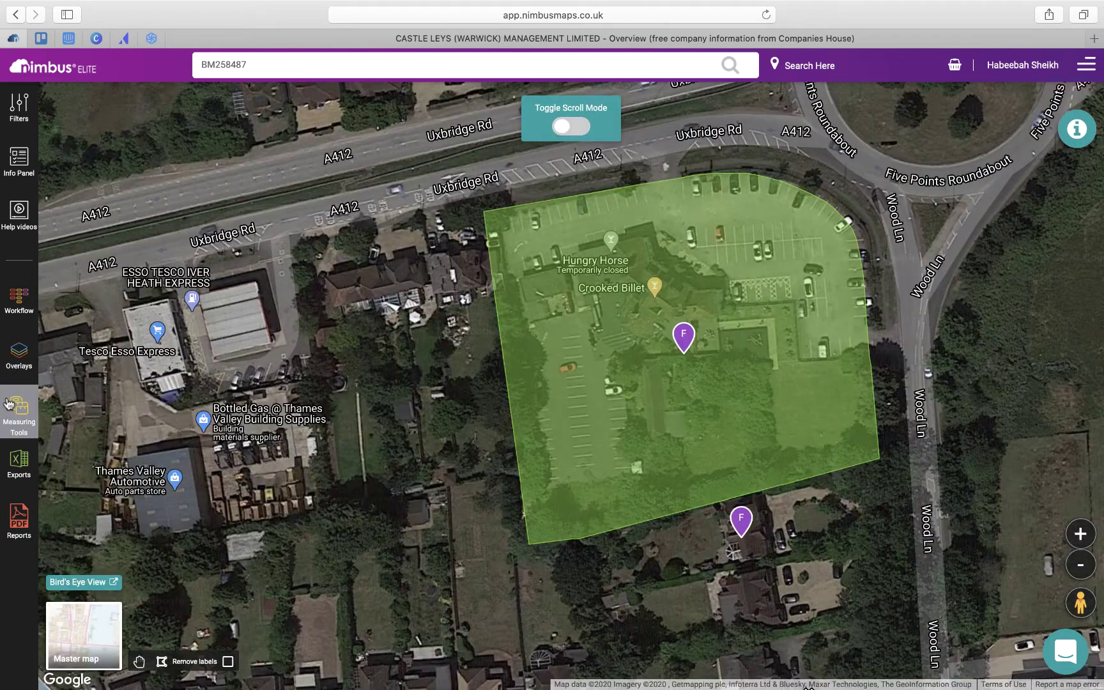
click(10, 404)
- Measure a four-corner area of 1,259.83 m² within the Crooked Billet site
click(183, 170)
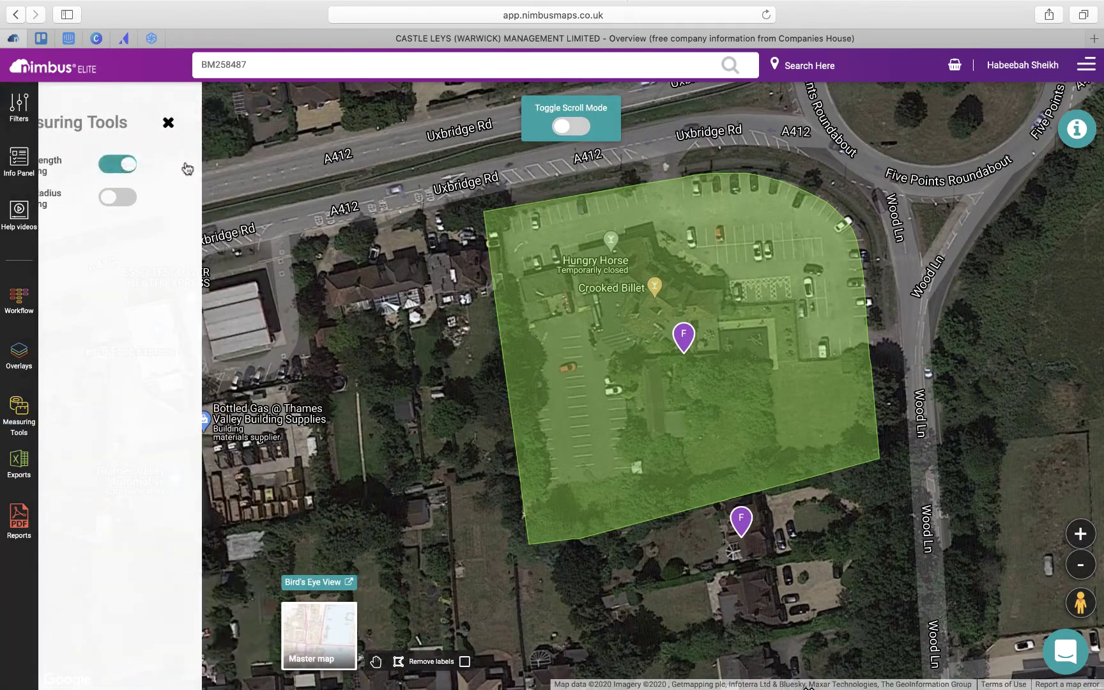
click(663, 362)
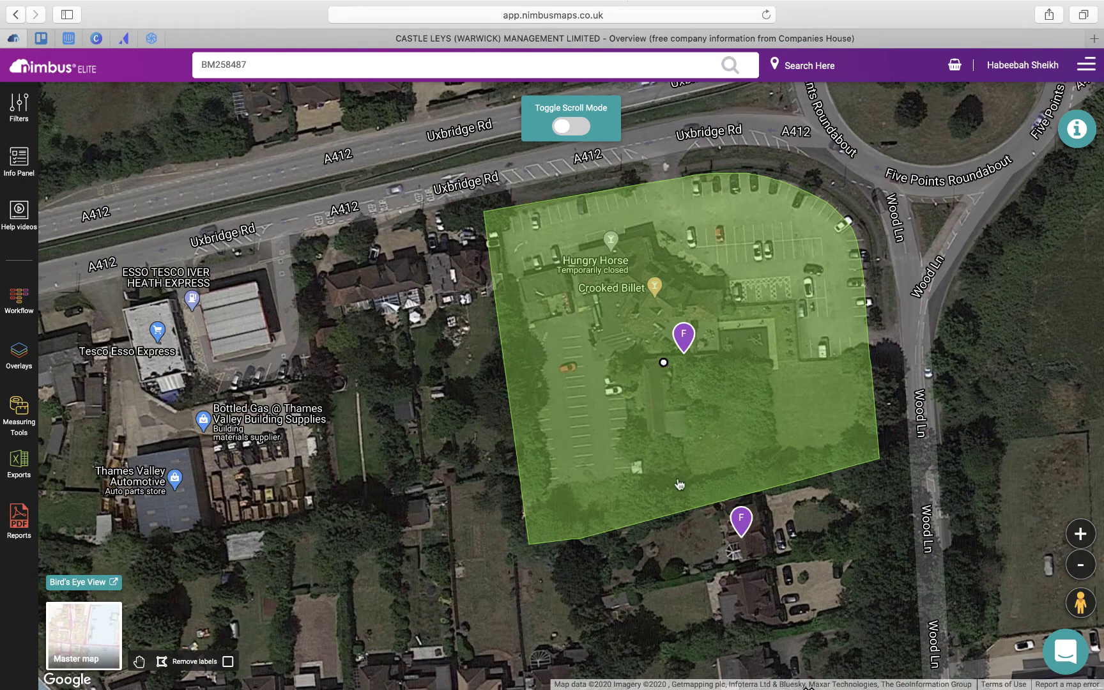
click(670, 479)
click(875, 454)
click(864, 361)
click(664, 362)
- Switch to radius measuring and draw a 63.53 m radius circle around the site
click(19, 412)
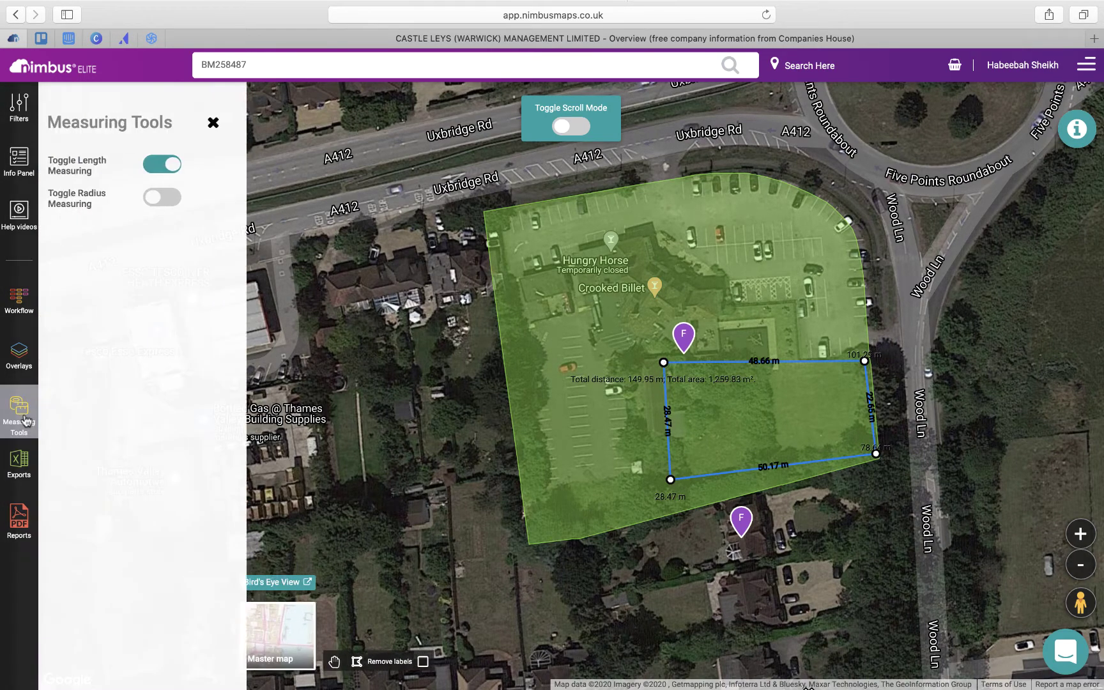
click(183, 166)
click(183, 197)
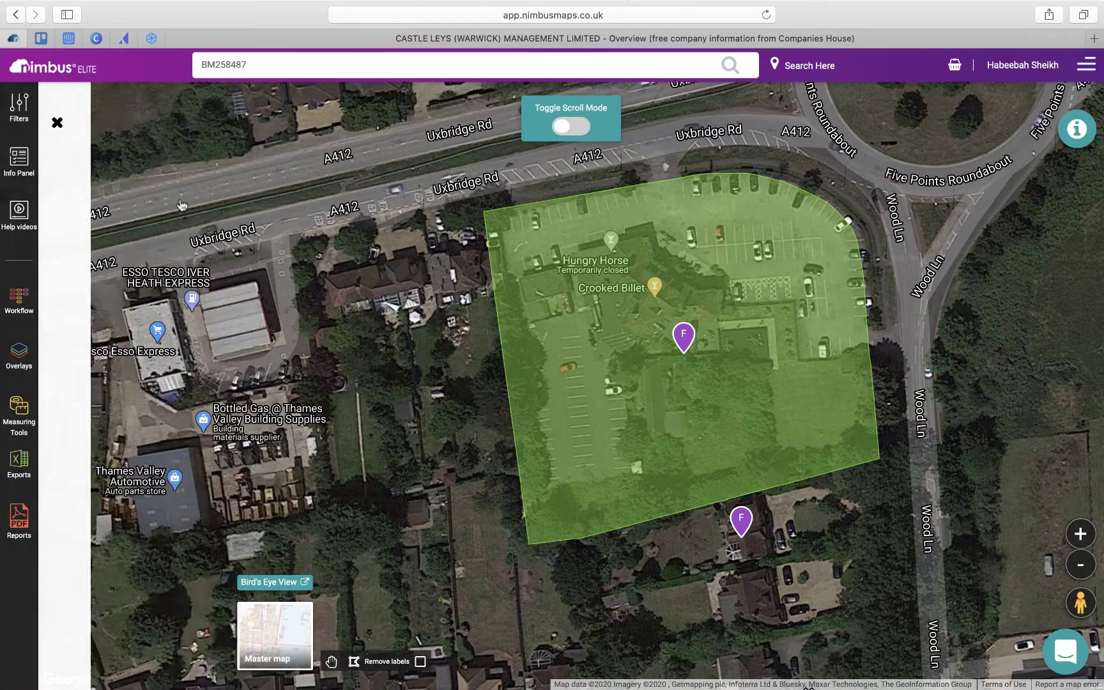
drag(707, 349, 456, 424)
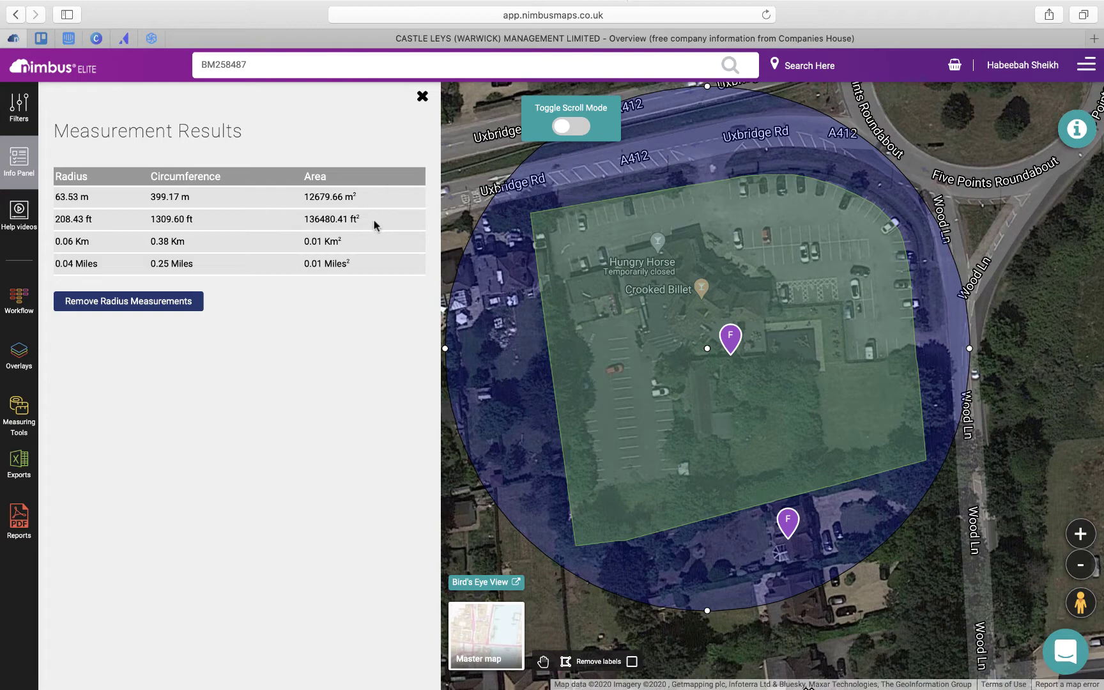
- Clear the radius measurement and search the map for Warwick
click(143, 309)
click(56, 72)
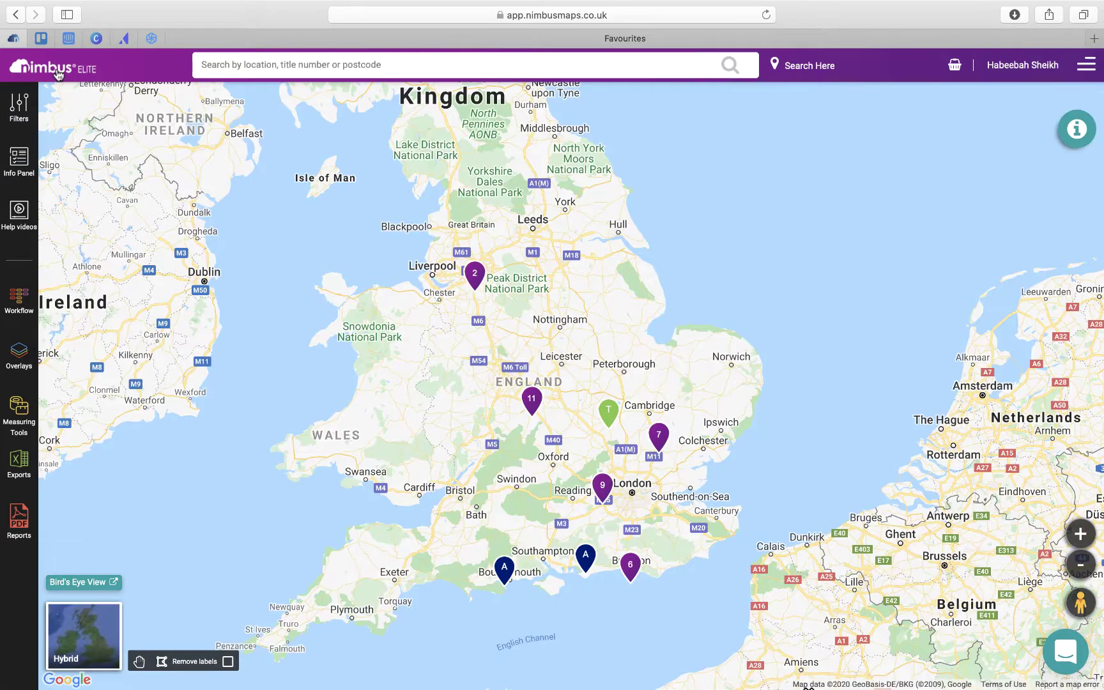
click(22, 481)
click(234, 118)
click(234, 69)
text(Warwick)
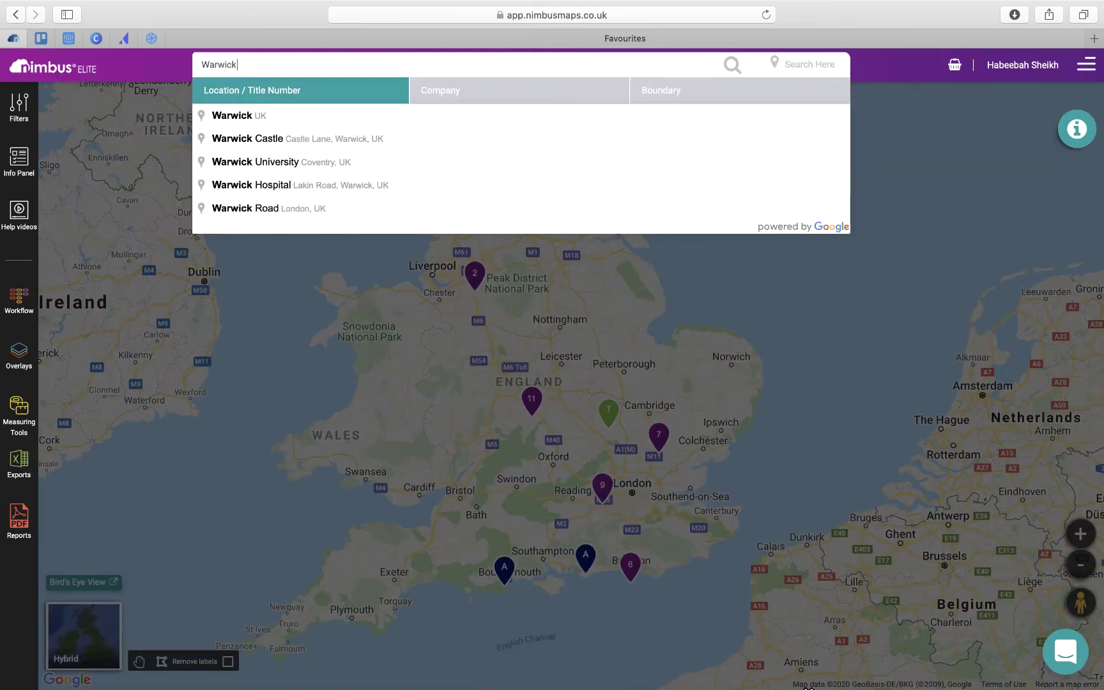
key(Return)
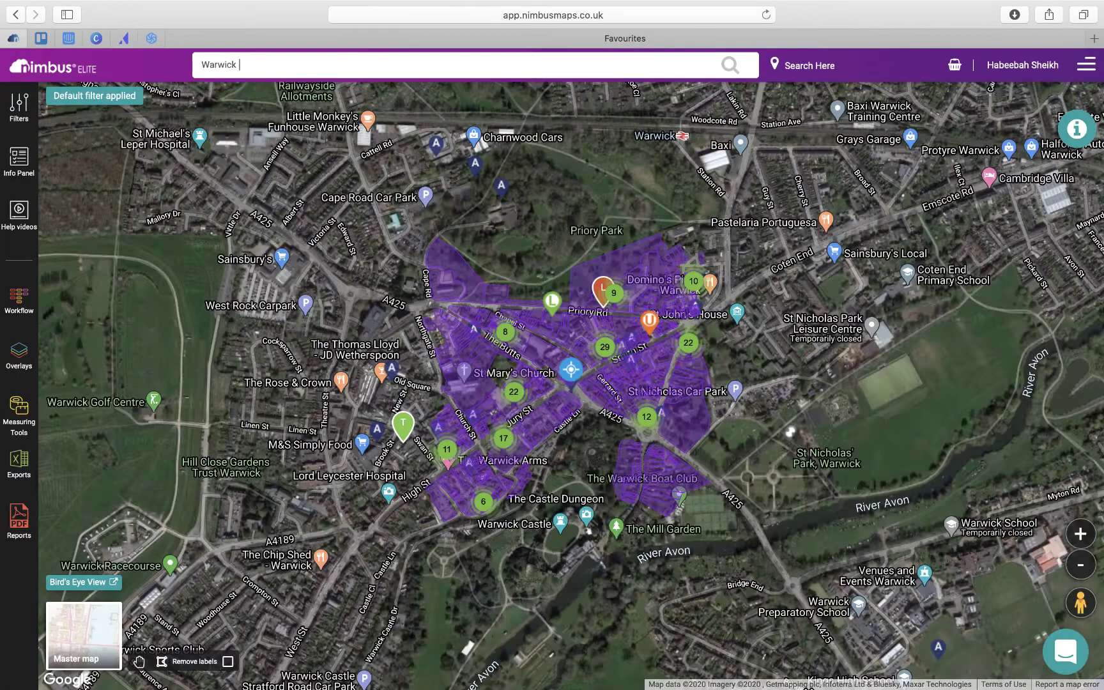
- Run a Residential Comps search and export the sale comparables to Excel
click(17, 106)
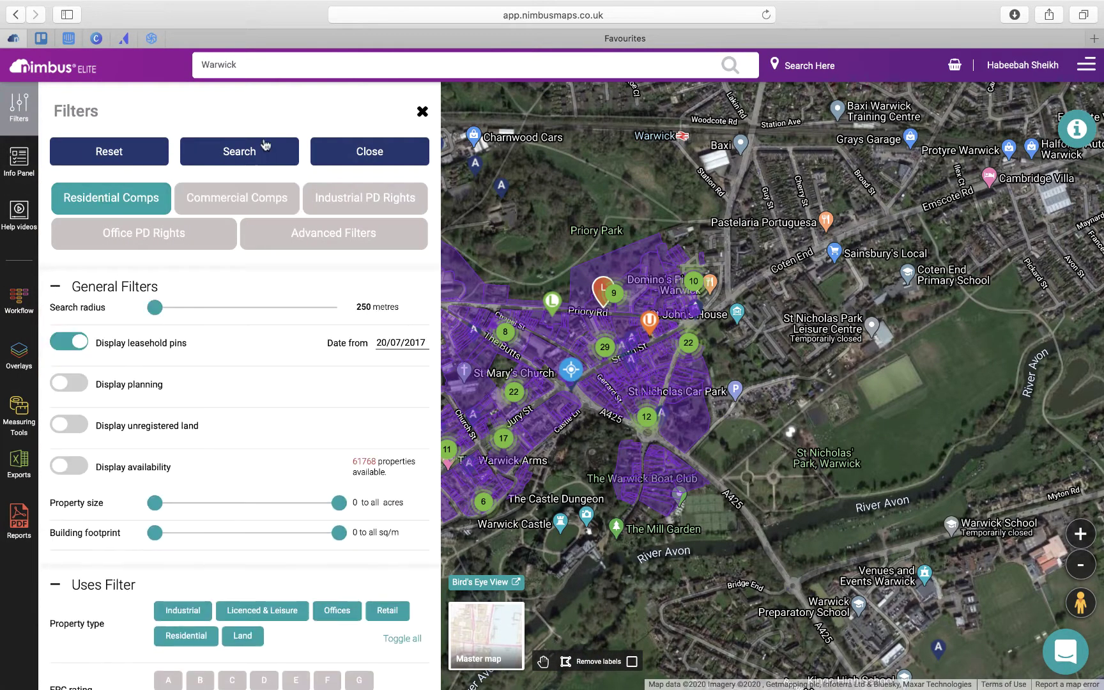
click(263, 144)
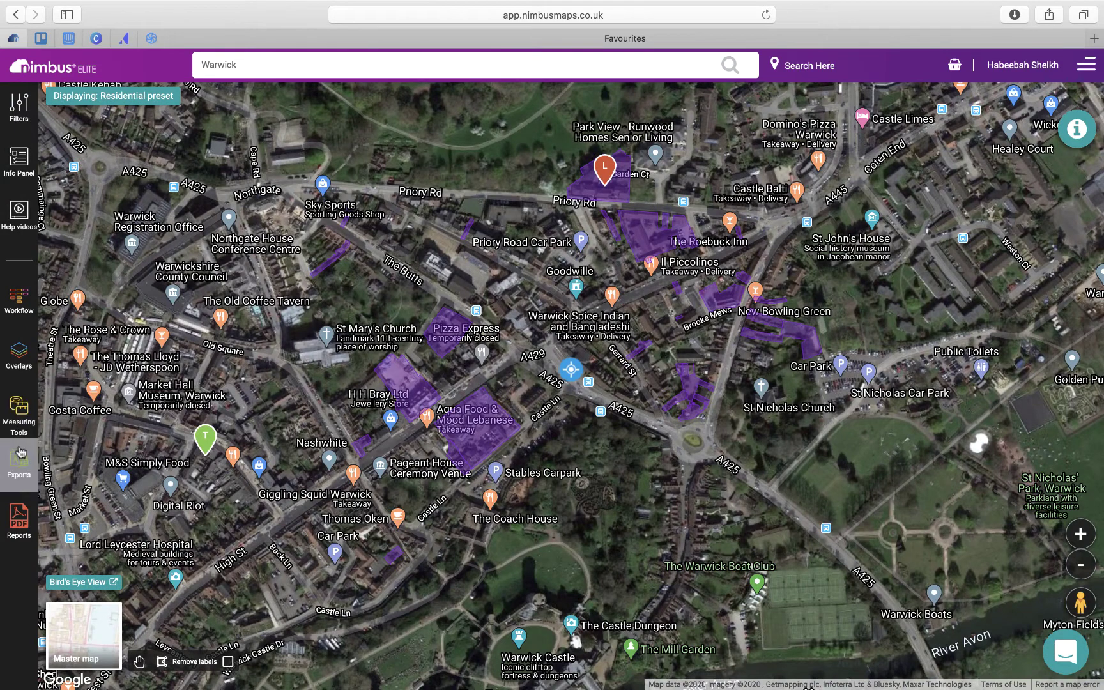
click(21, 458)
click(114, 218)
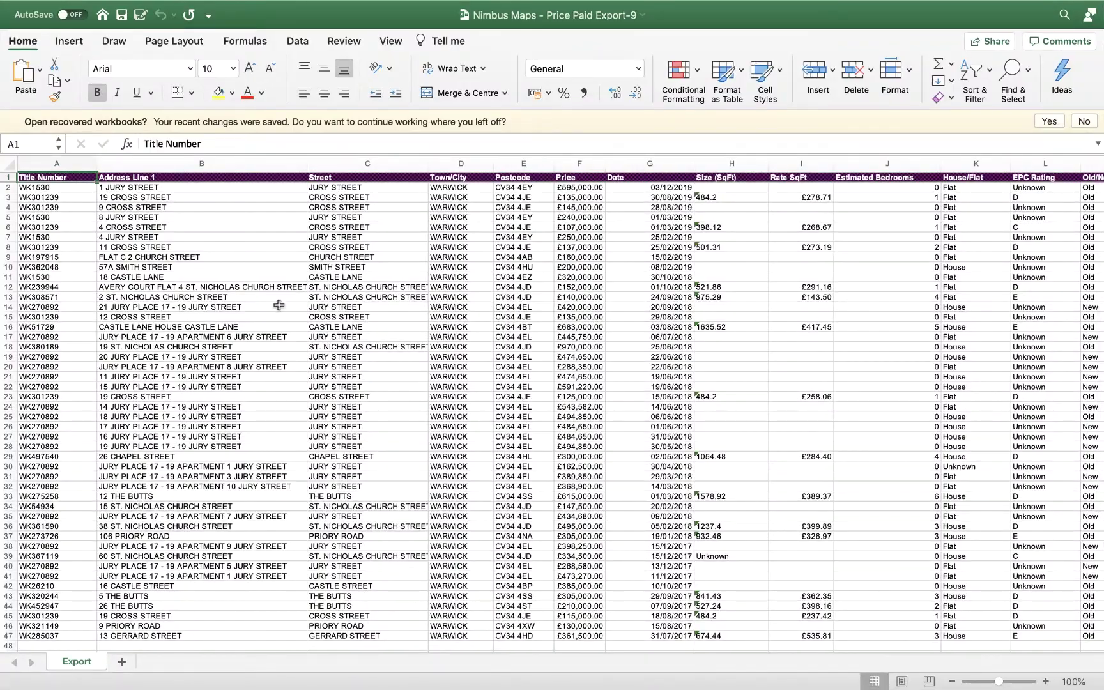
- Scroll the Price Paid Export sheet across to the SAON, PAON and SUB SAON columns
scroll(799, 281, right, 10)
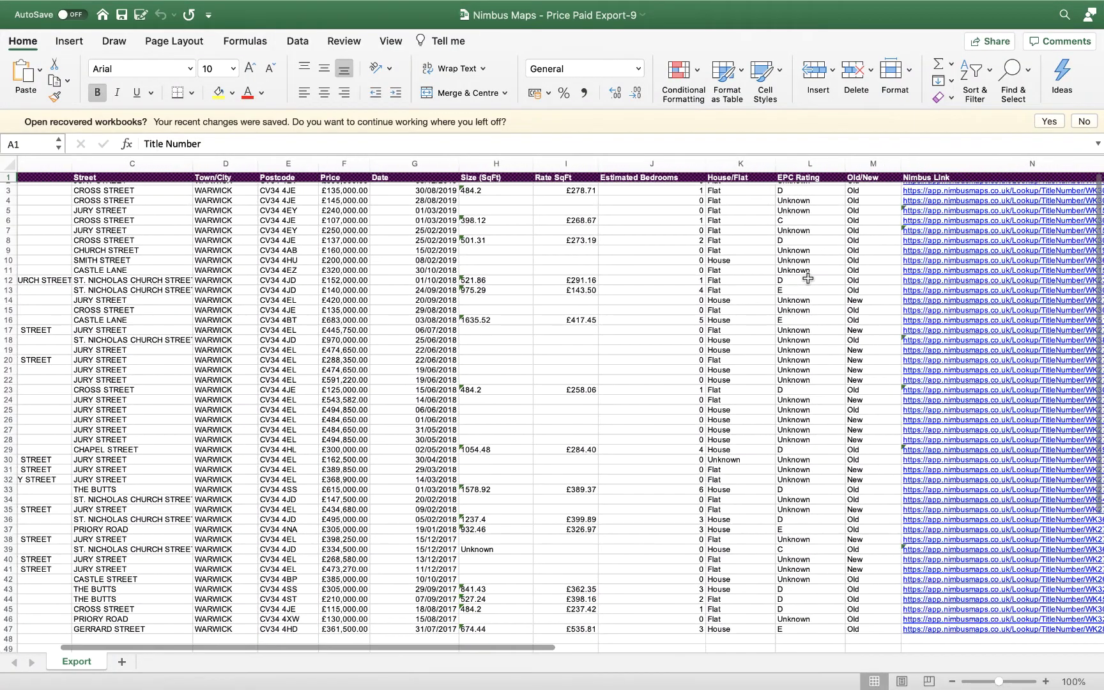
scroll(809, 279, right, 10)
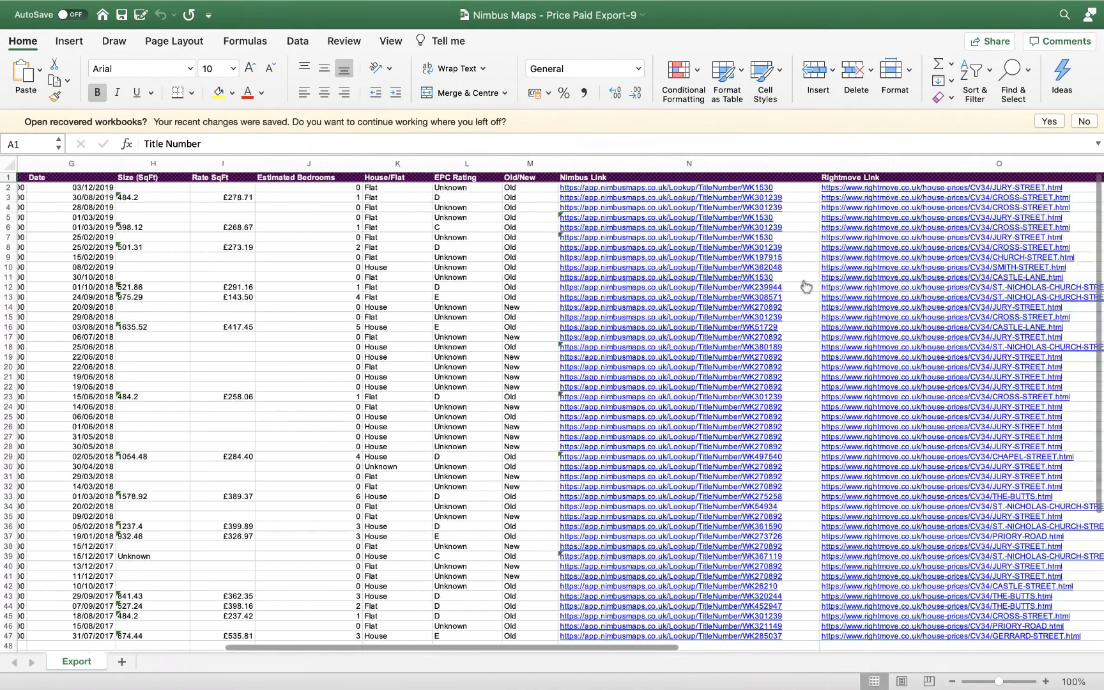
scroll(806, 287, right, 15)
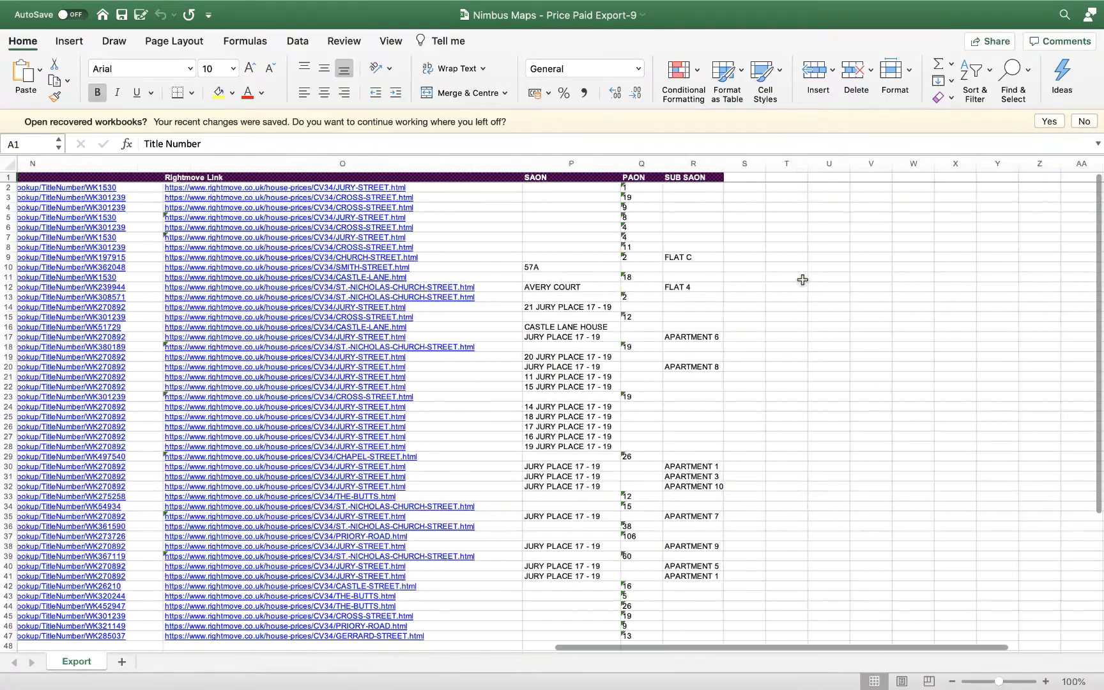
key(super+Tab)
- Search companies for Tesco and open the TESCO JADE (GP) LIMITED corporate group
click(238, 66)
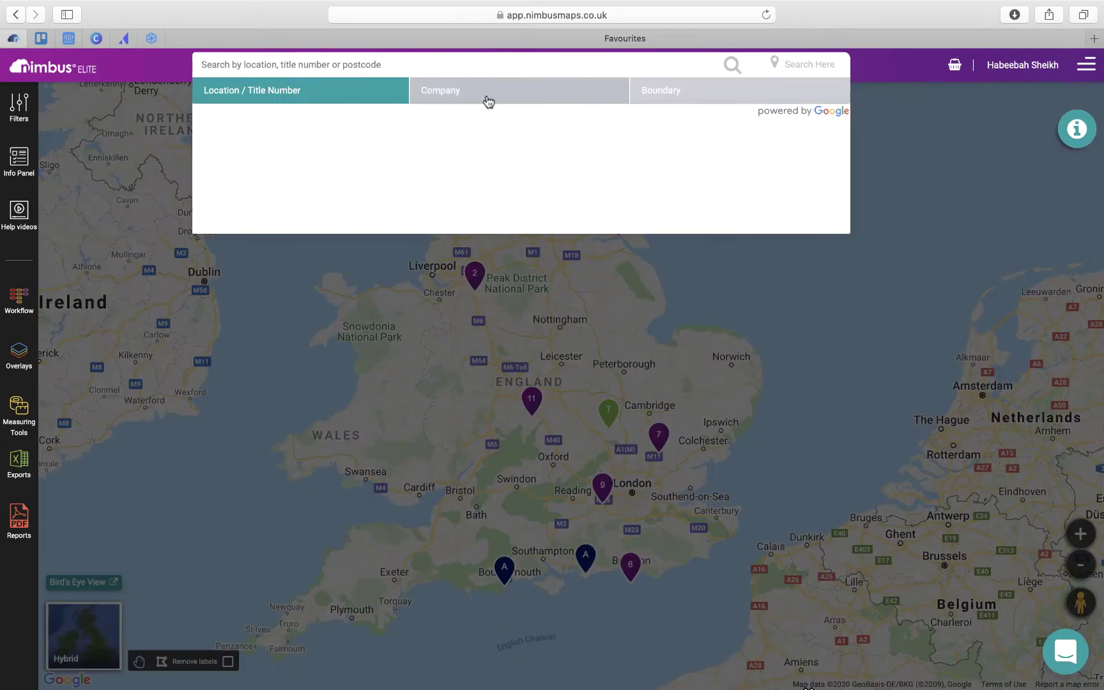
click(487, 100)
text(Tesco)
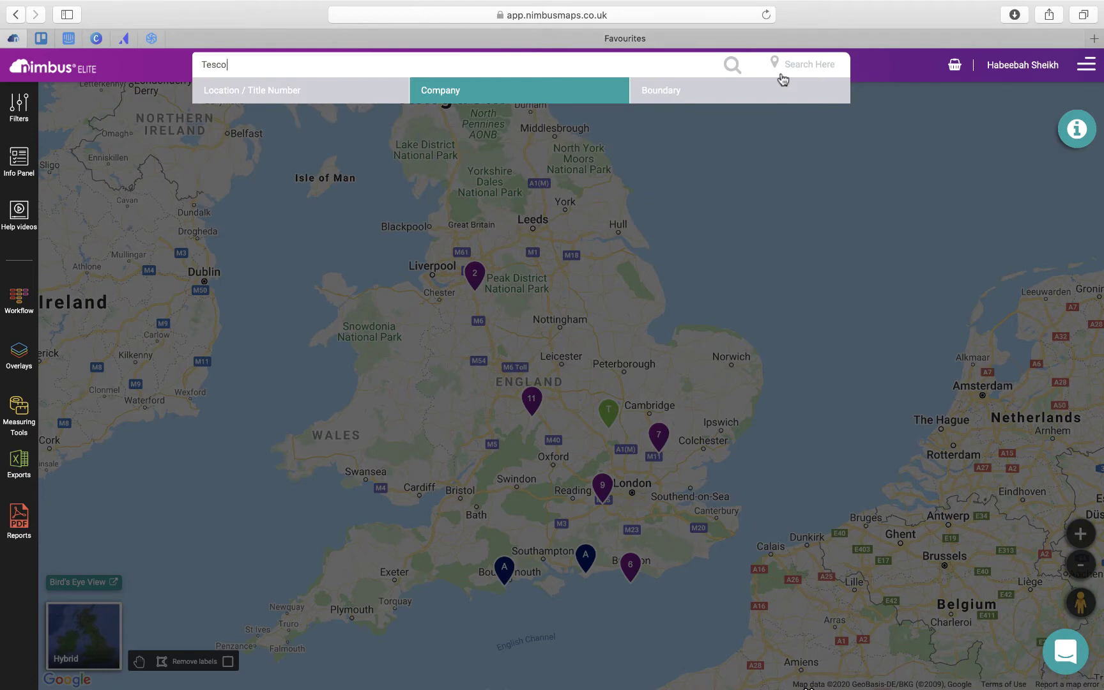
click(728, 64)
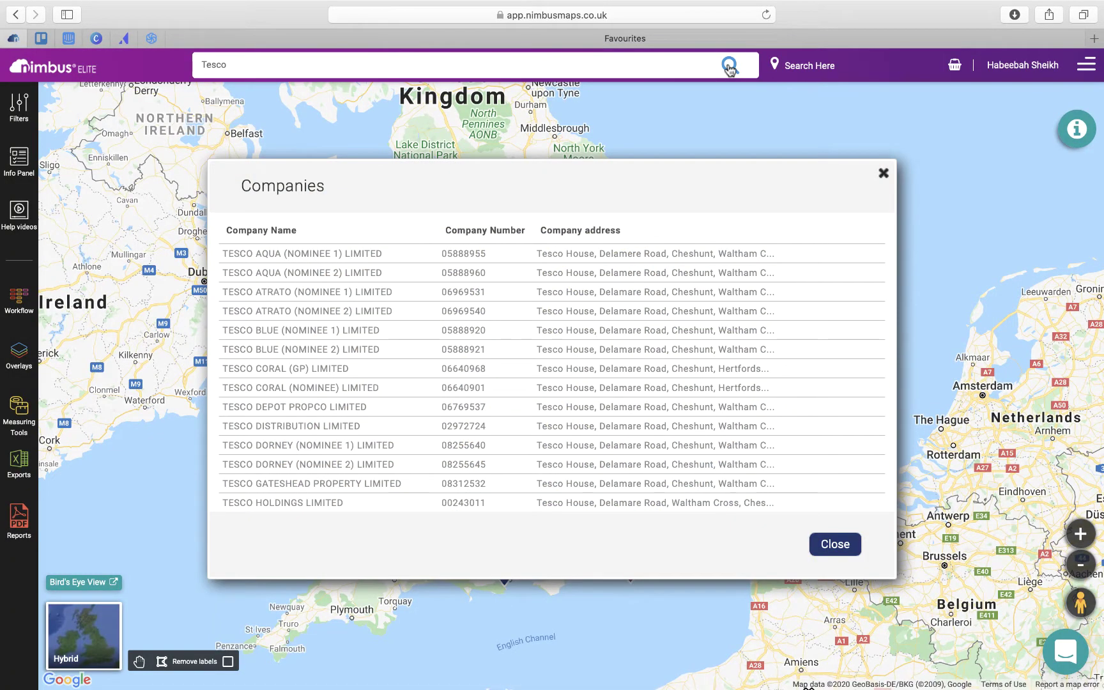
scroll(406, 423, down, 5)
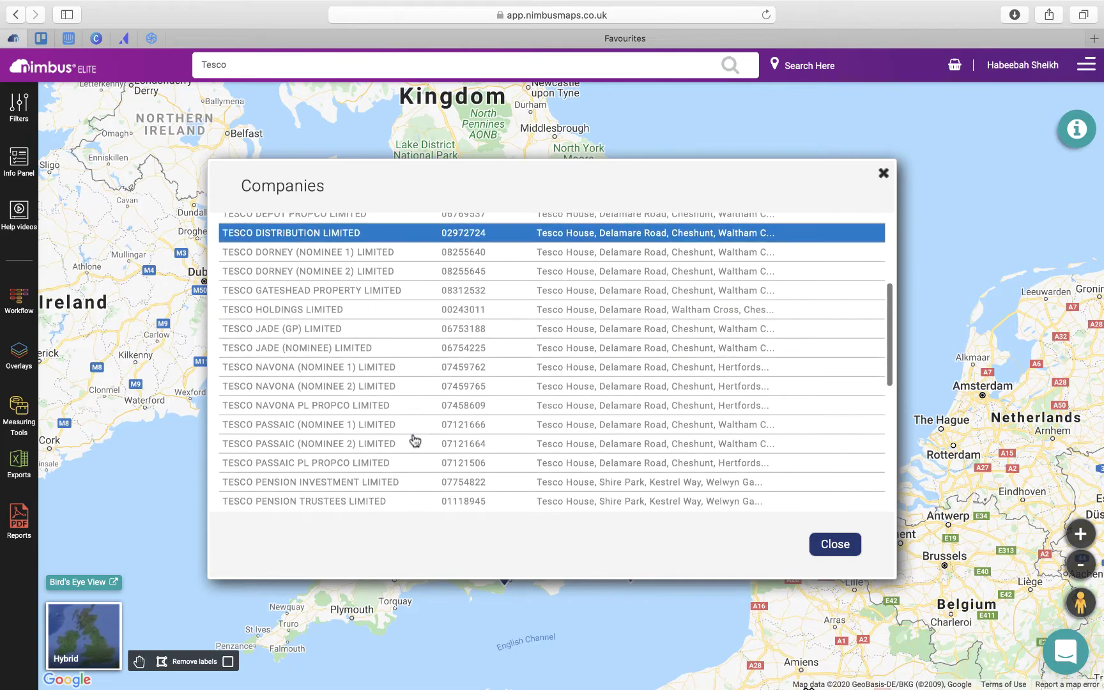
click(392, 311)
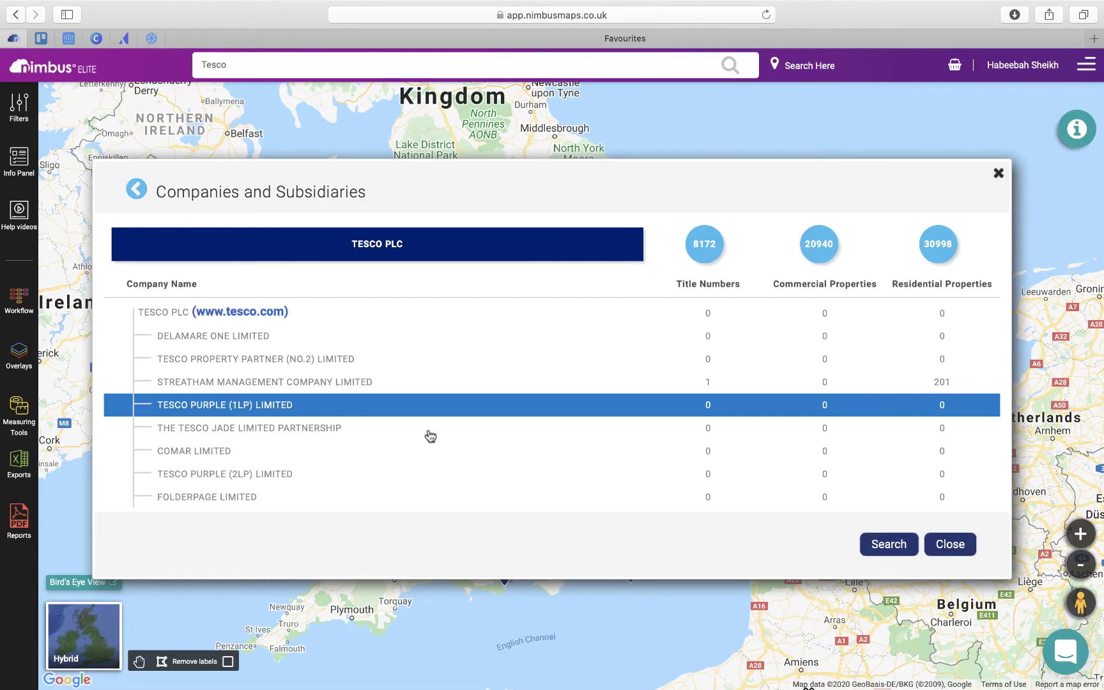
- Map all the group's properties, zoom into southern England and export company ownership
scroll(428, 466, down, 10)
scroll(433, 493, up, 8)
scroll(441, 486, up, 3)
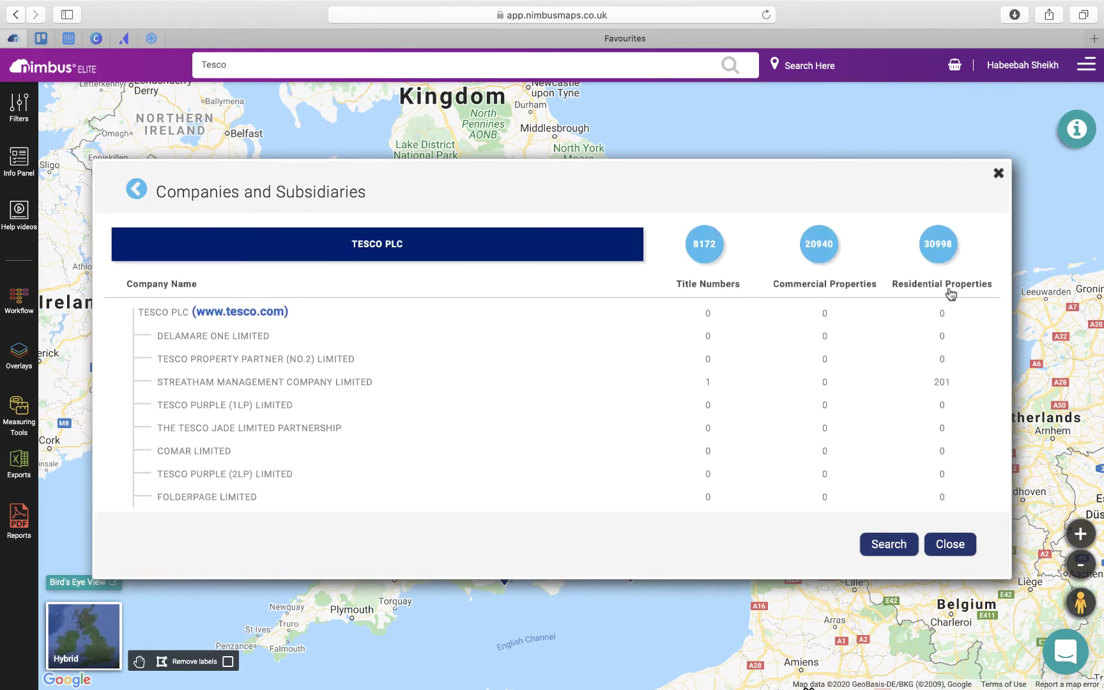
click(880, 545)
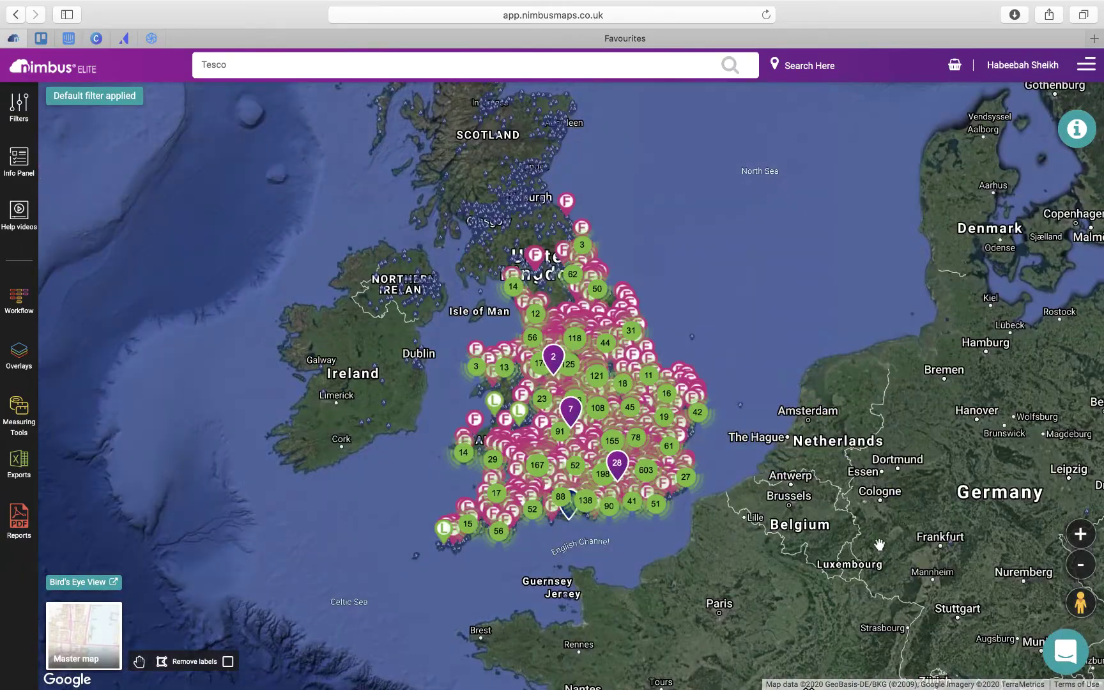
click(1080, 534)
click(1080, 534)
click(13, 466)
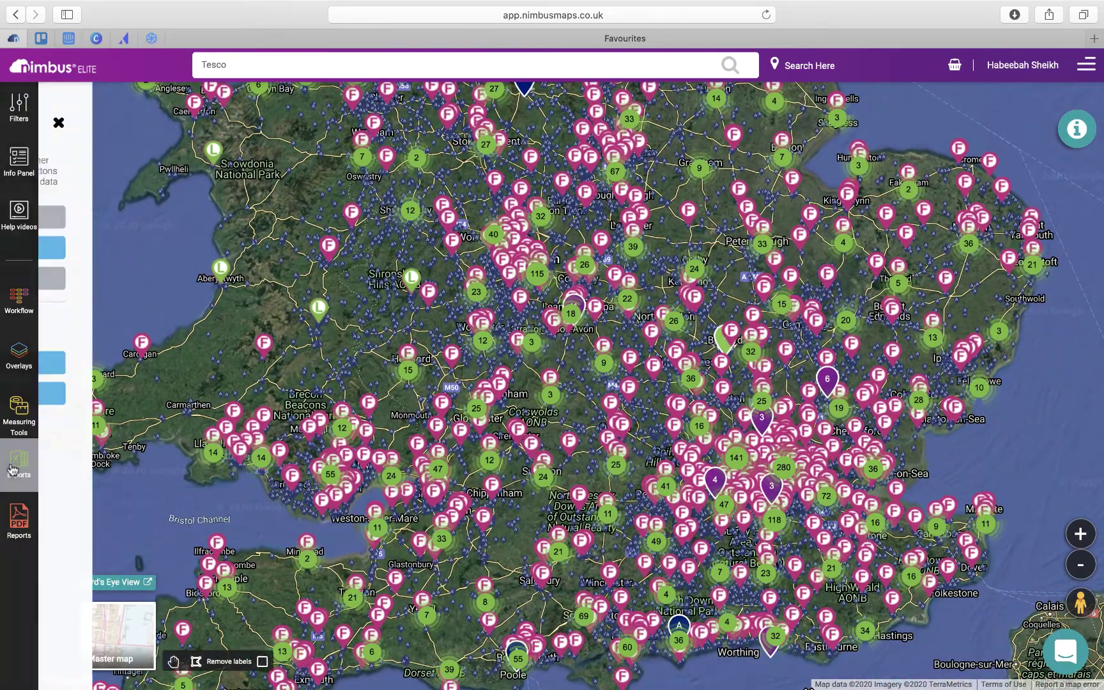
click(192, 248)
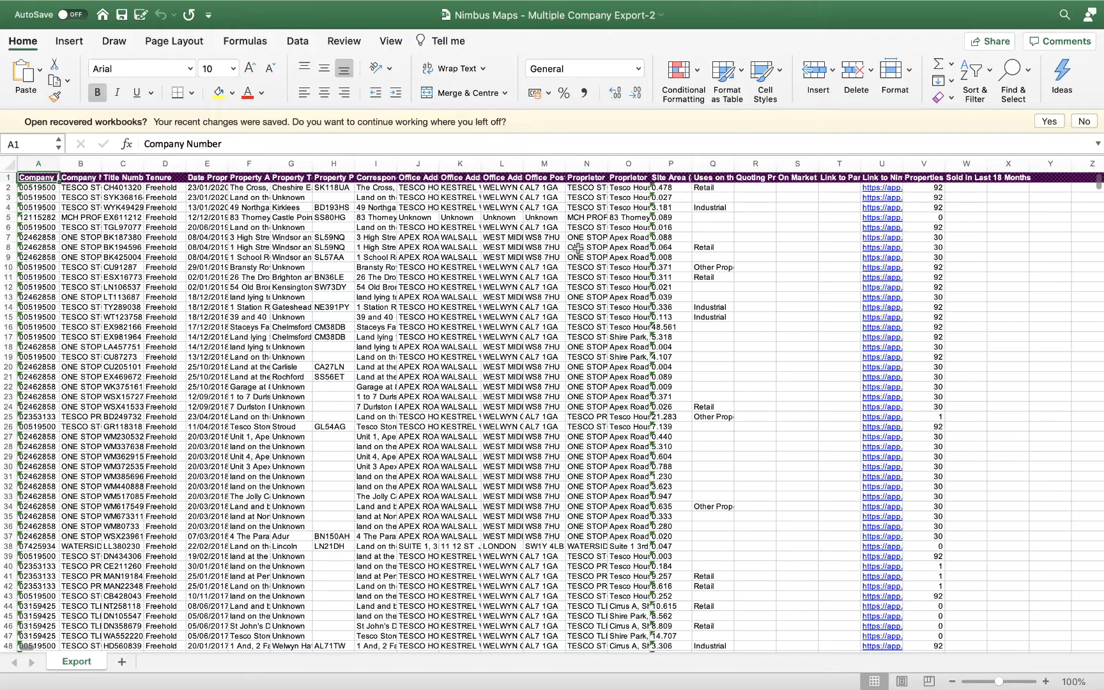
- Autofit all columns of the company ownership sheet and scroll through them
click(8, 164)
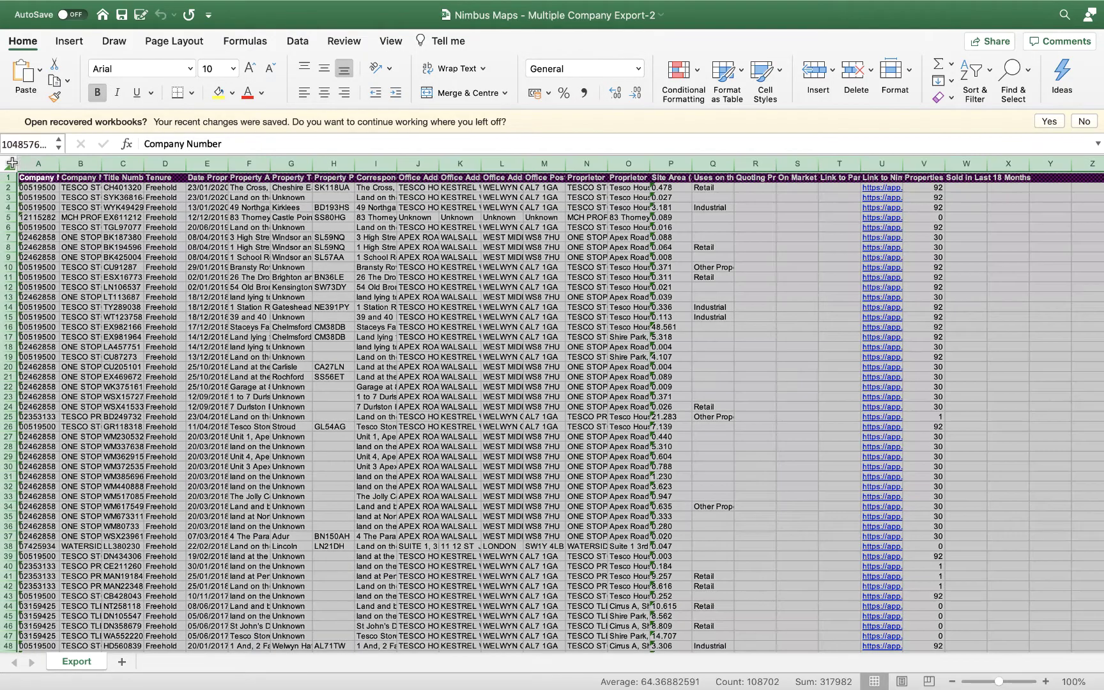
double_click(58, 163)
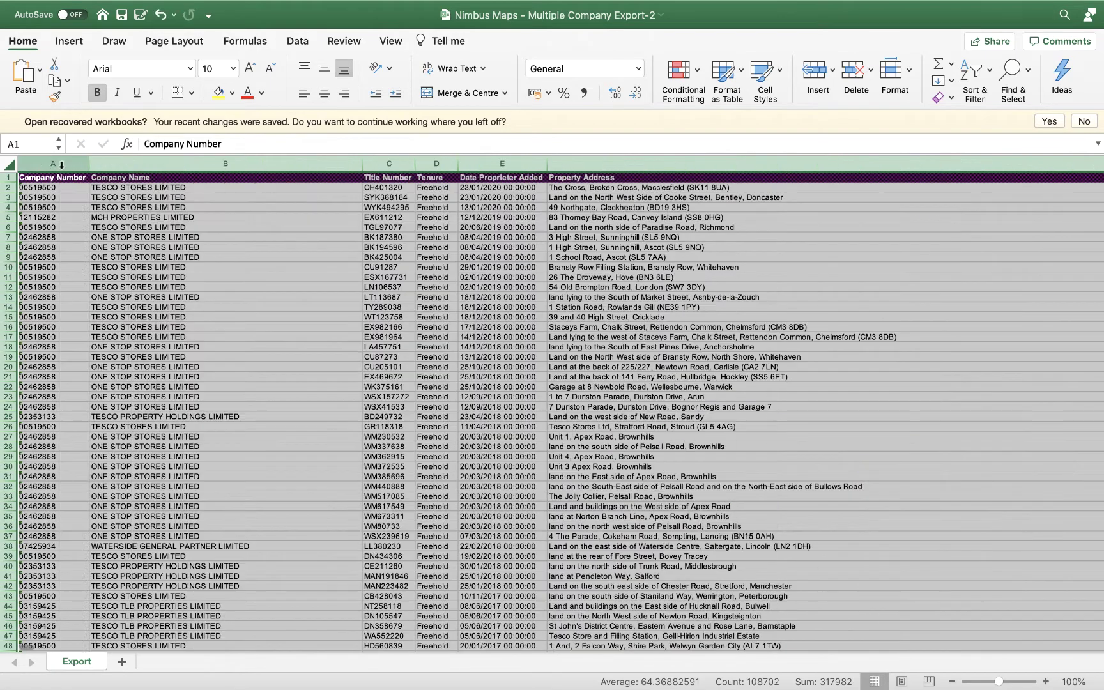
click(65, 254)
scroll(397, 211, right, 5)
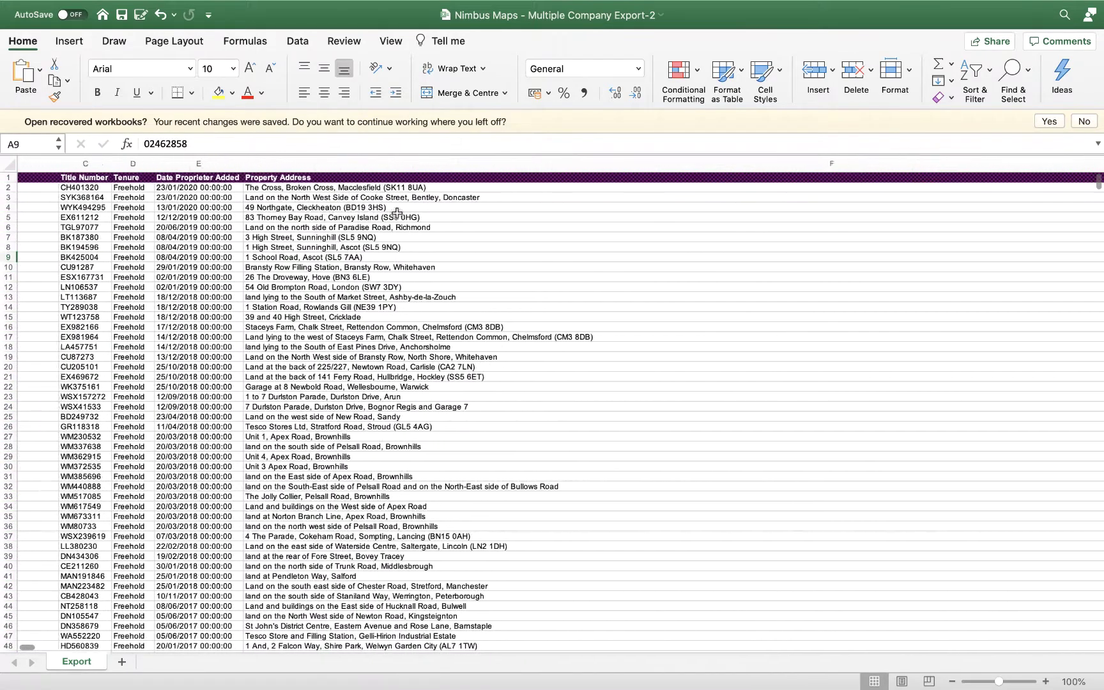
scroll(397, 213, right, 10)
scroll(397, 213, right, 10)
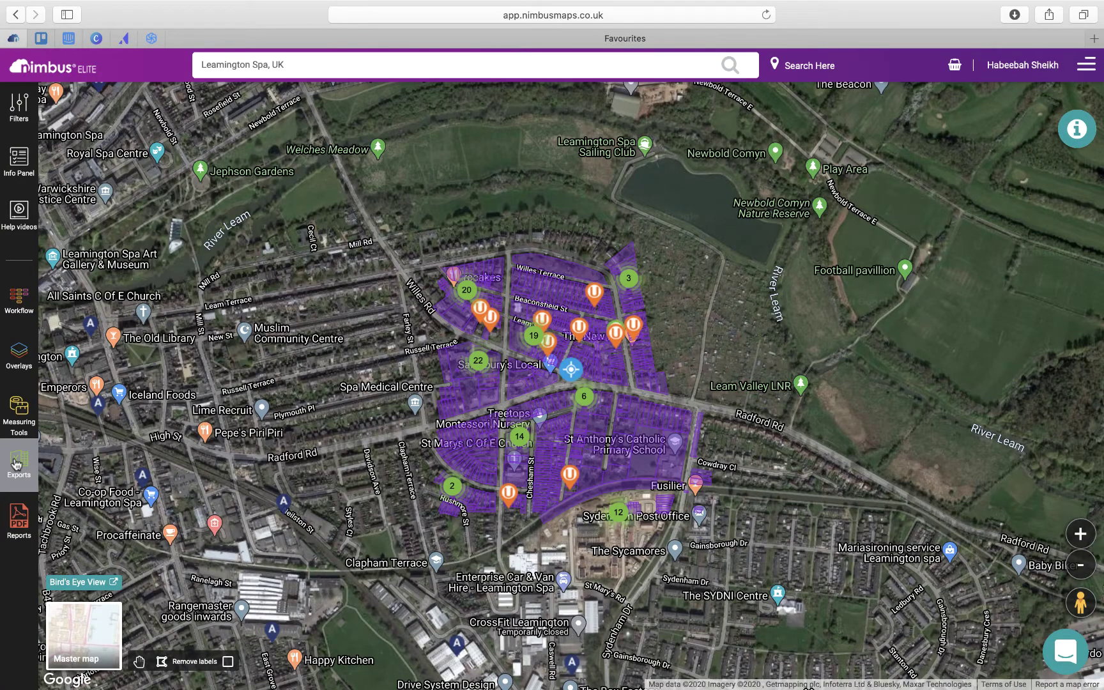
click(18, 465)
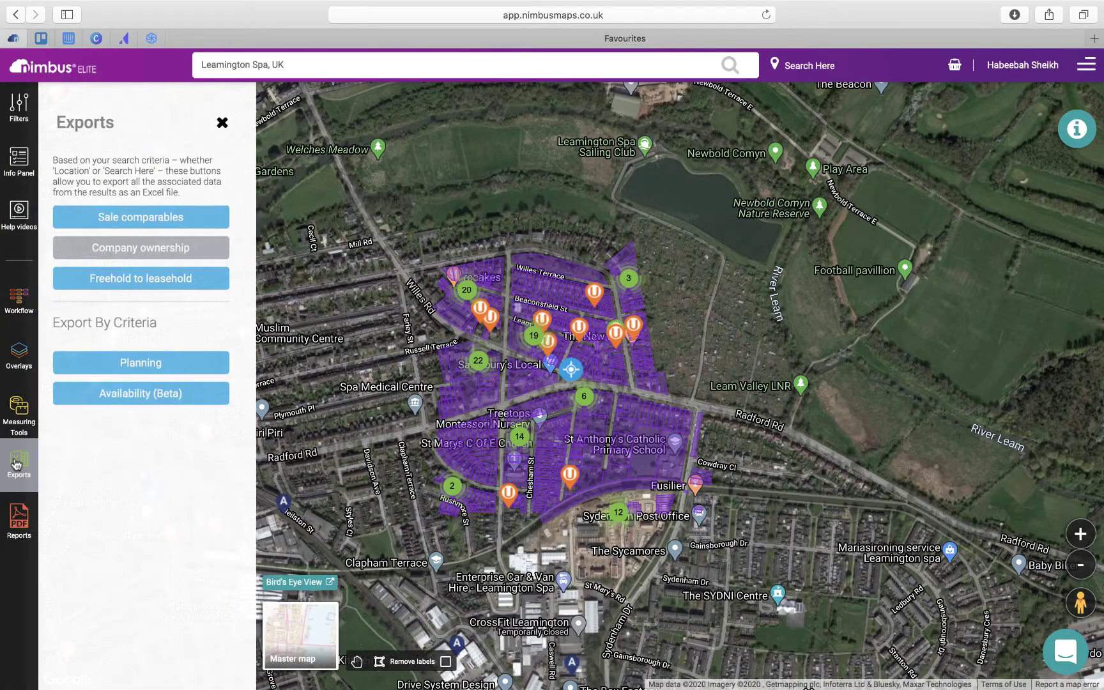
- Export Leamington Spa freehold-to-leasehold data and review its Freehold and Leasehold sheets
click(164, 281)
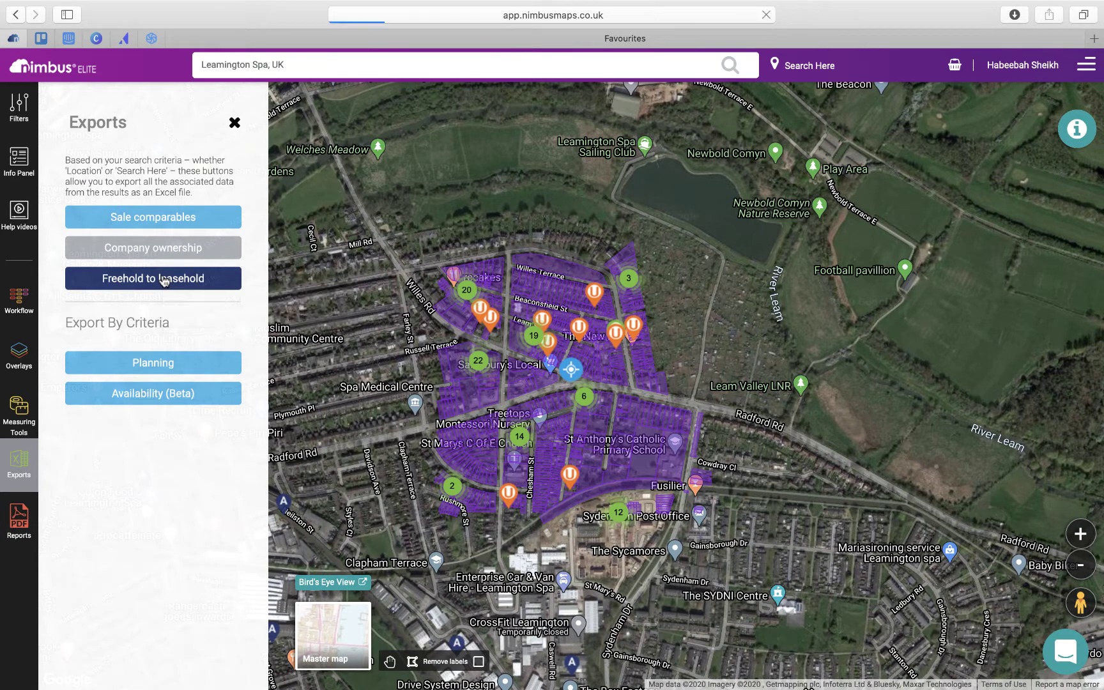
scroll(111, 319, down, 6)
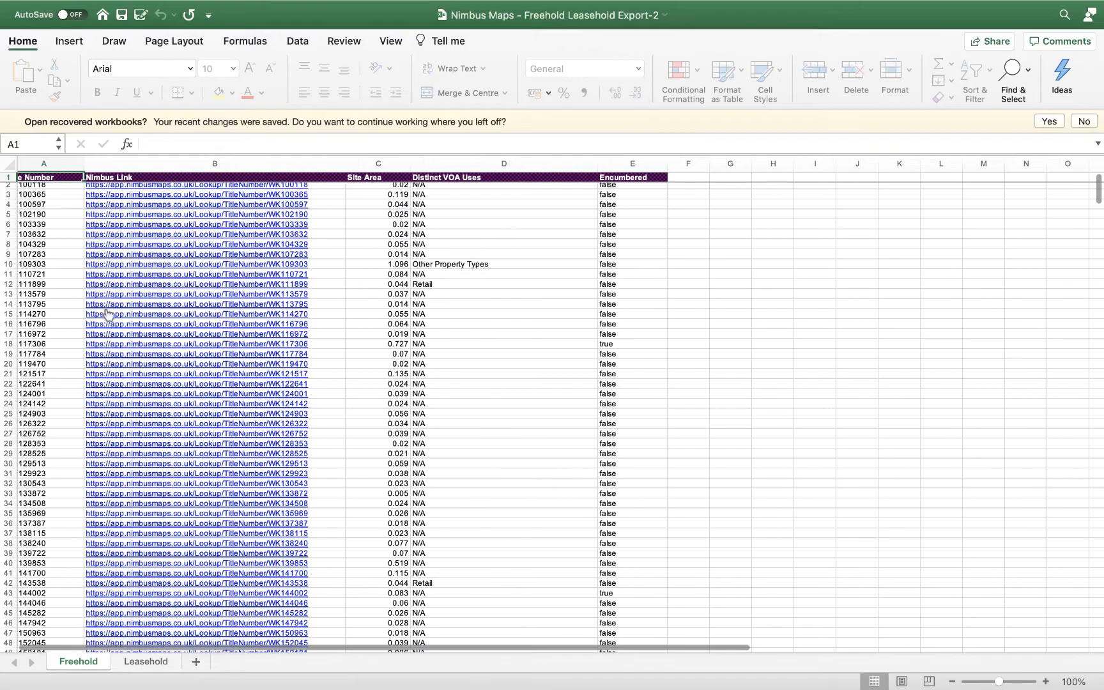
scroll(110, 320, down, 10)
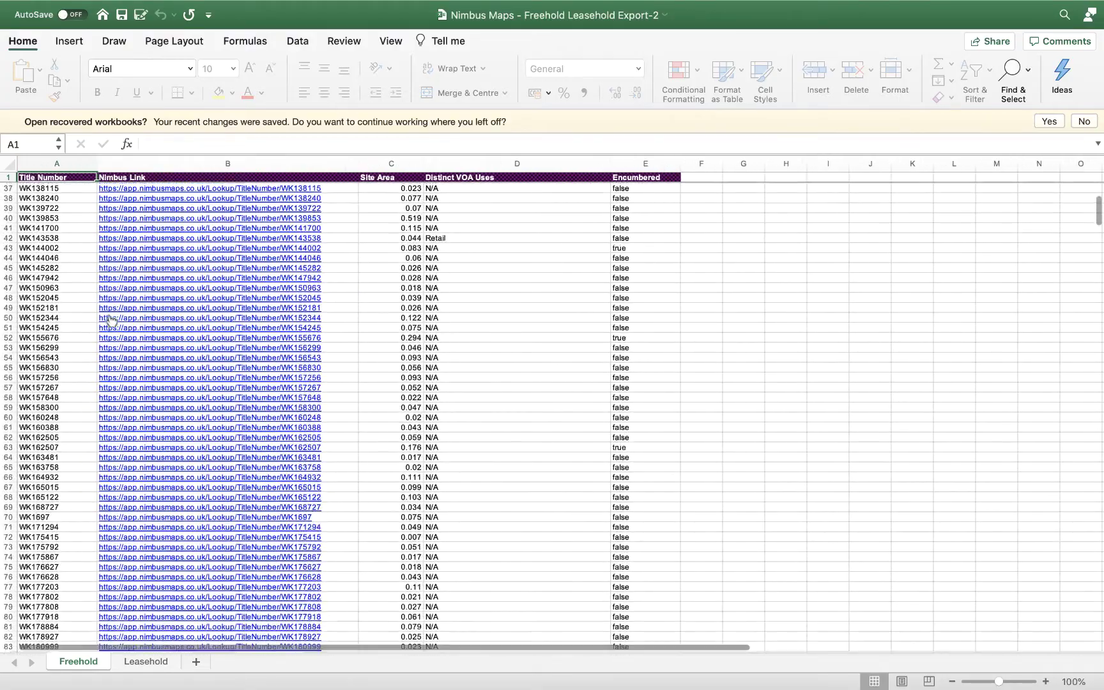
click(147, 662)
scroll(550, 409, down, 5)
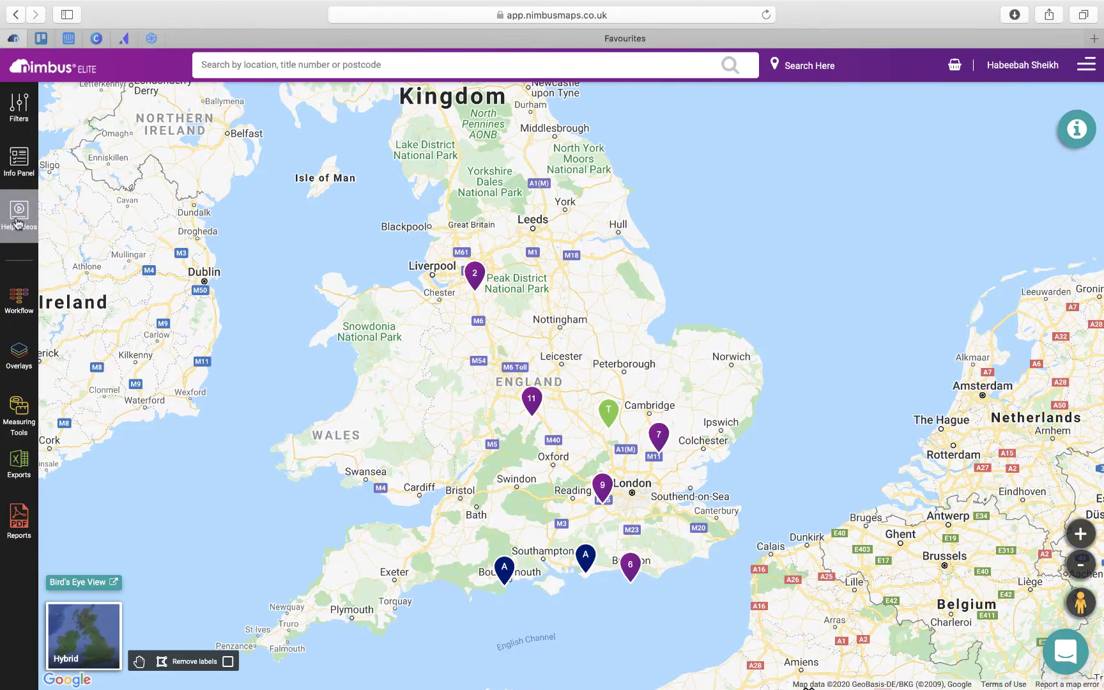
- Set up a Planning export for Warwick District with Residential opportunities and HMO keywords
click(19, 472)
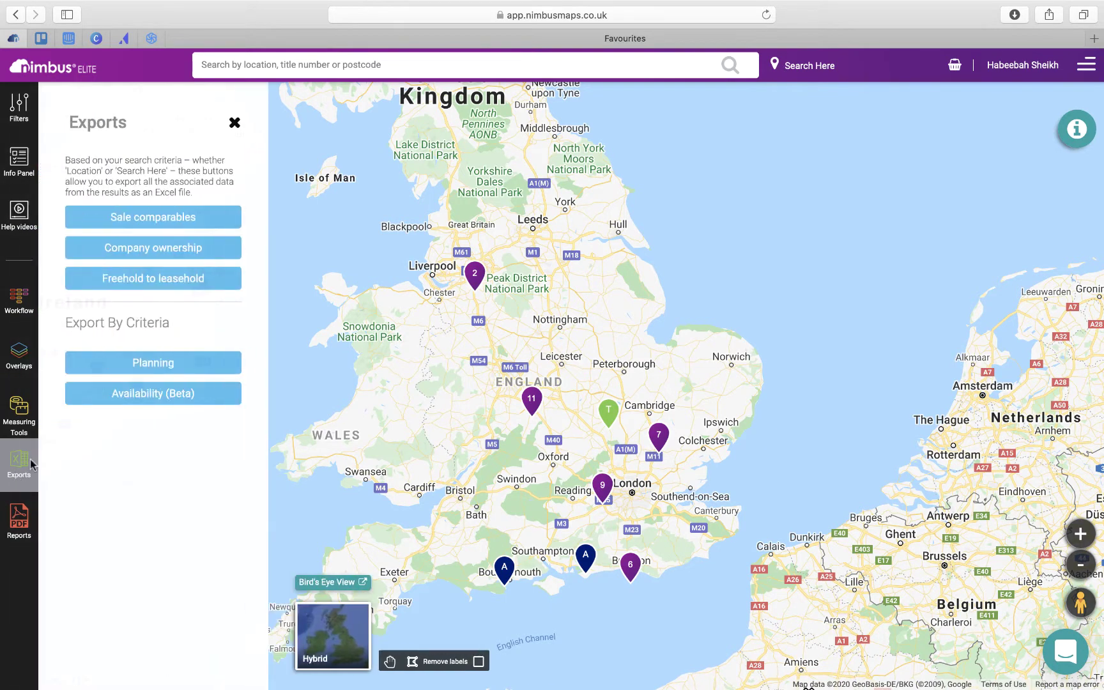
click(146, 364)
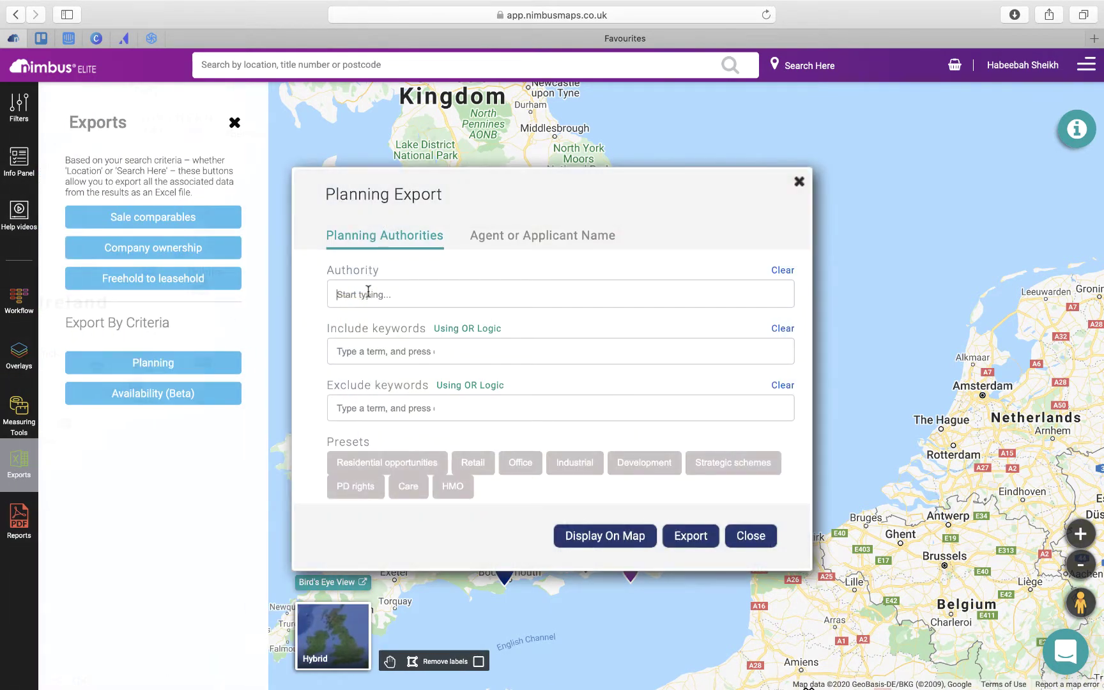
text(War)
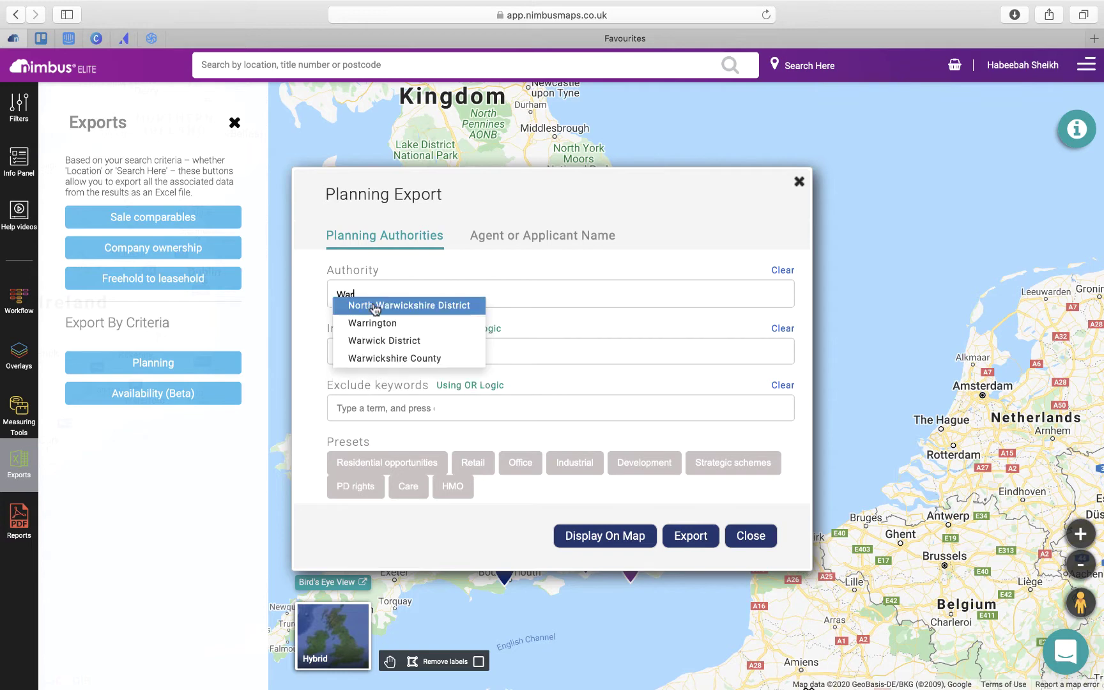
click(378, 340)
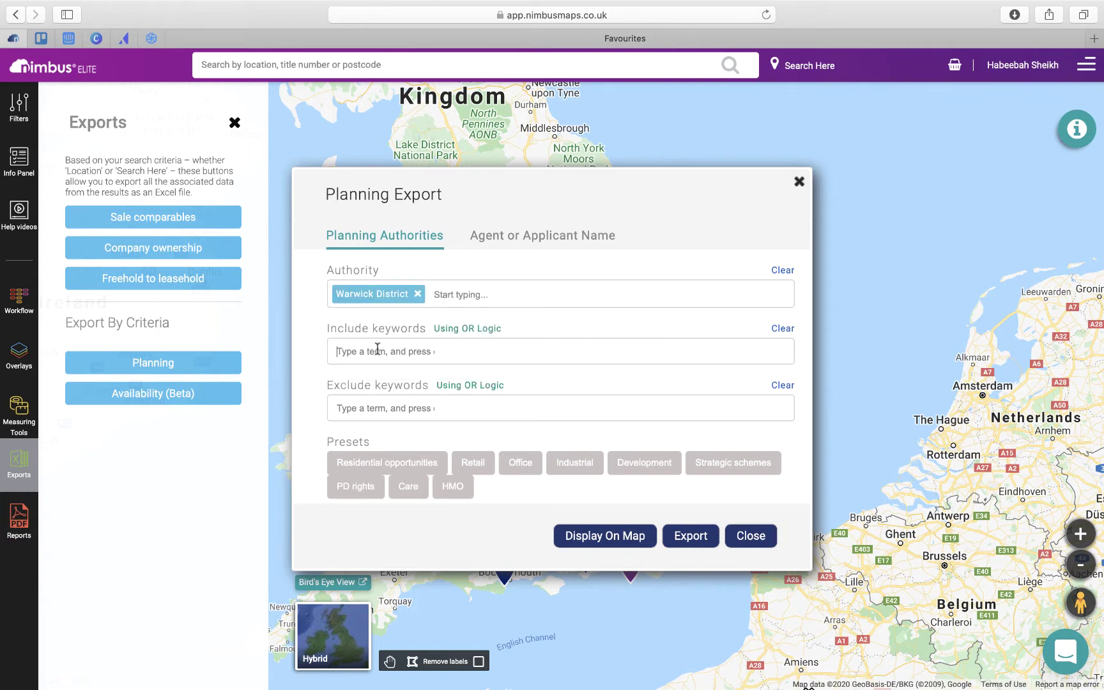
click(404, 467)
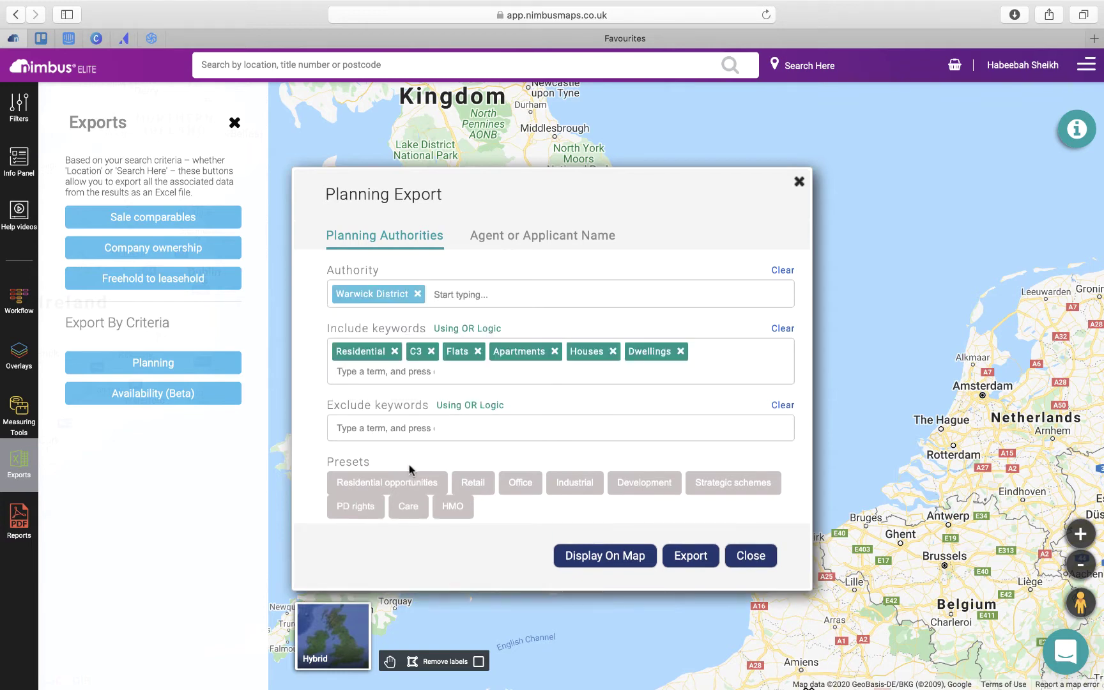
click(452, 506)
- Exclude Shops, plot the matching applications on the map, then reload a clean map
click(564, 449)
text(Sho)
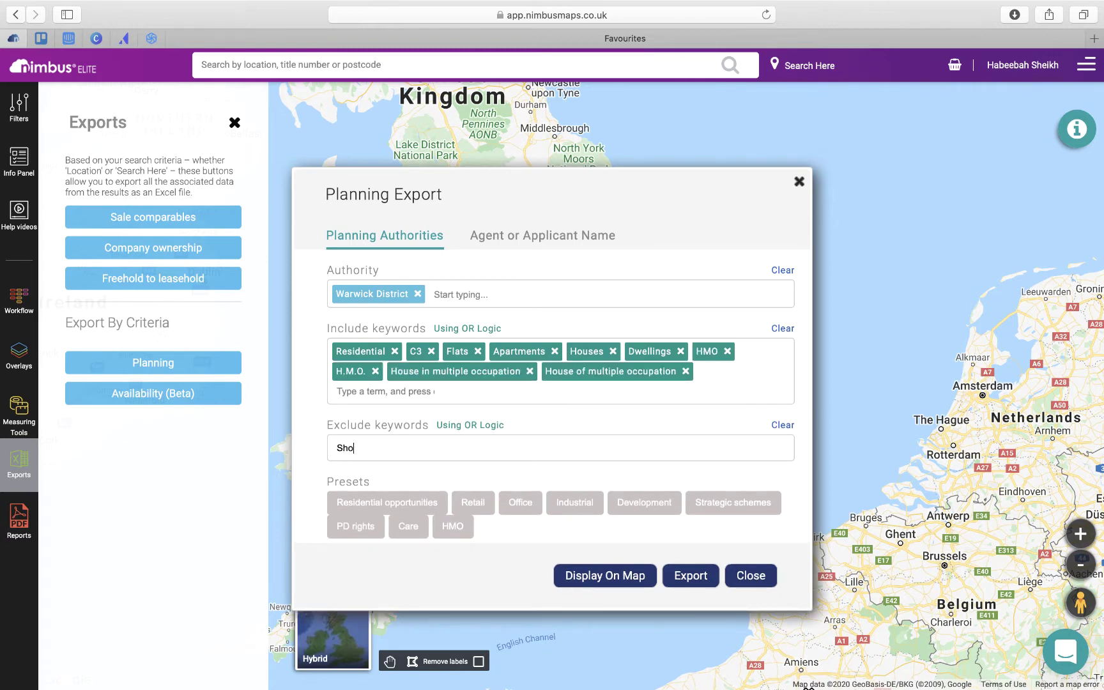
text(ps)
key(Return)
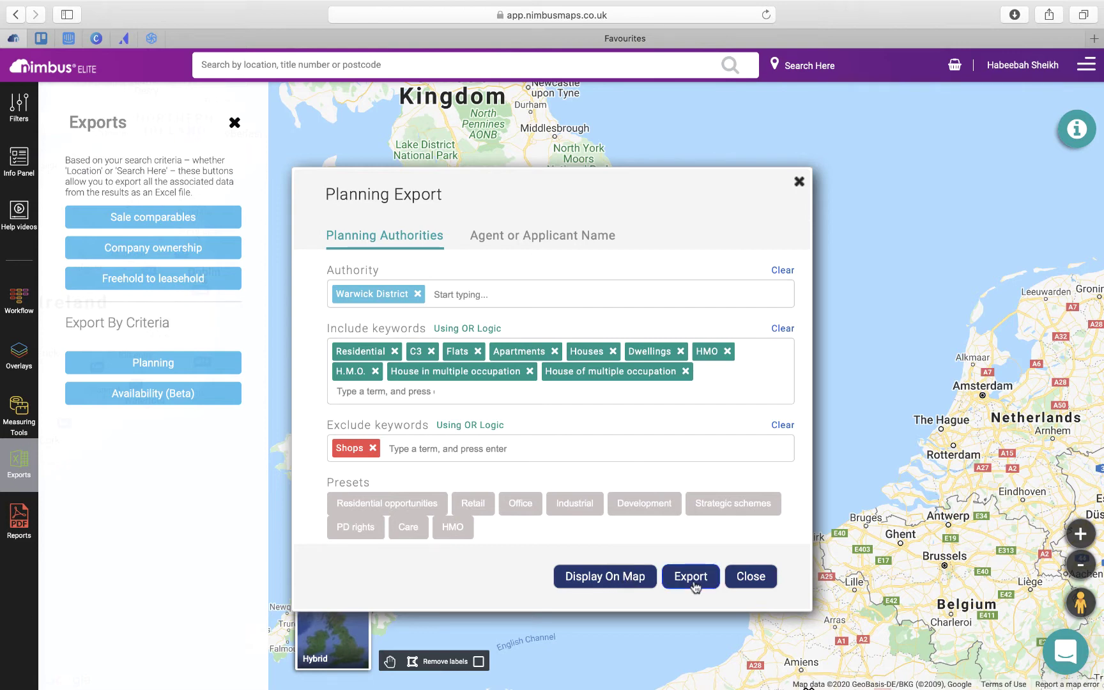
click(563, 239)
click(624, 582)
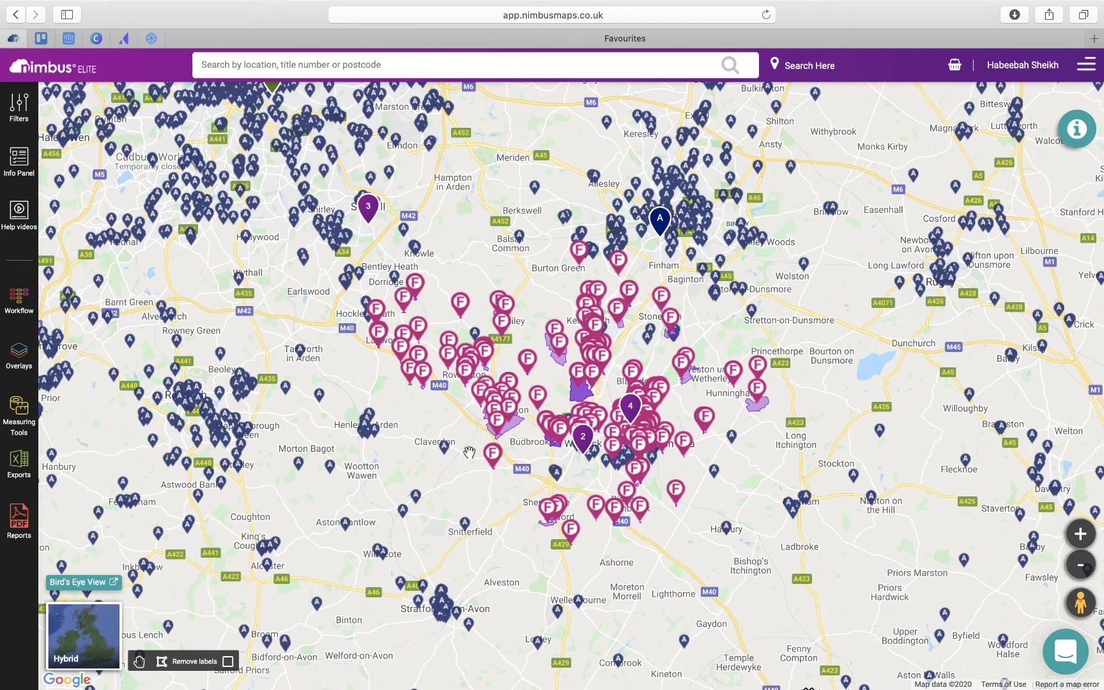
click(43, 75)
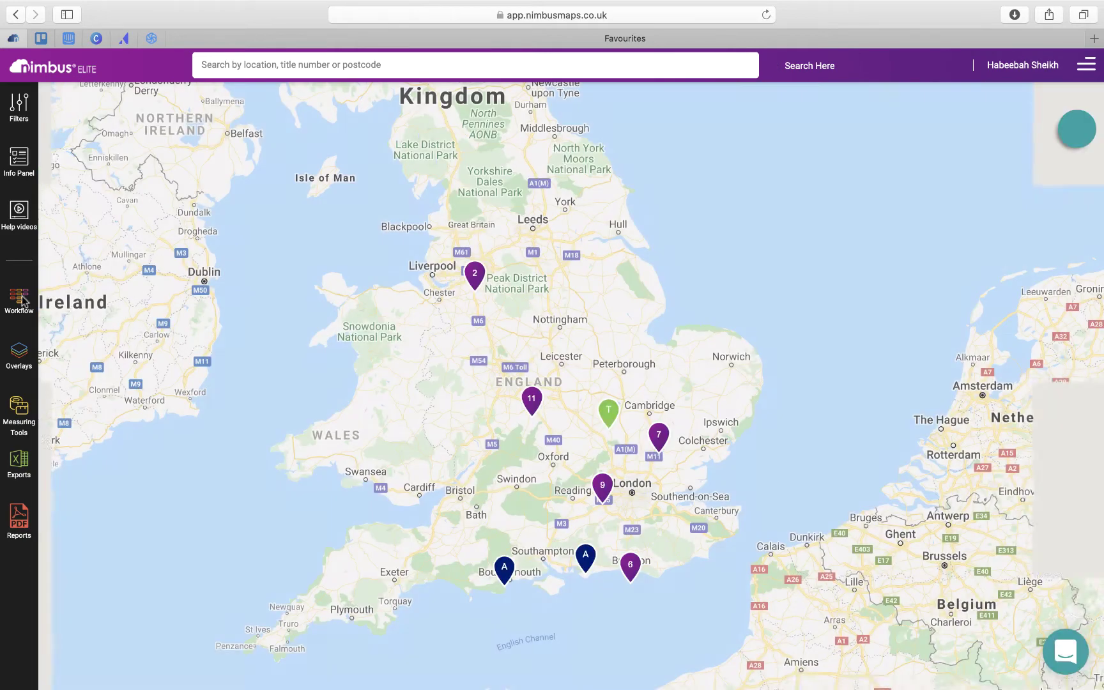
click(29, 457)
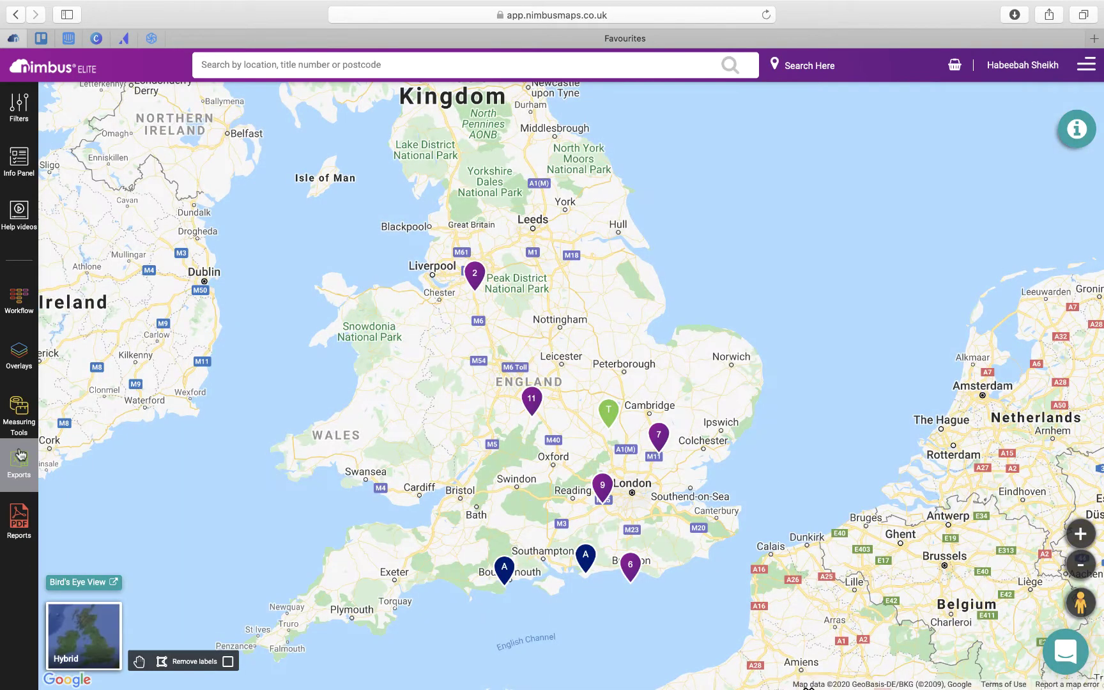
- Export Availability (Beta) listings for a postcode in the cv34 area
click(120, 391)
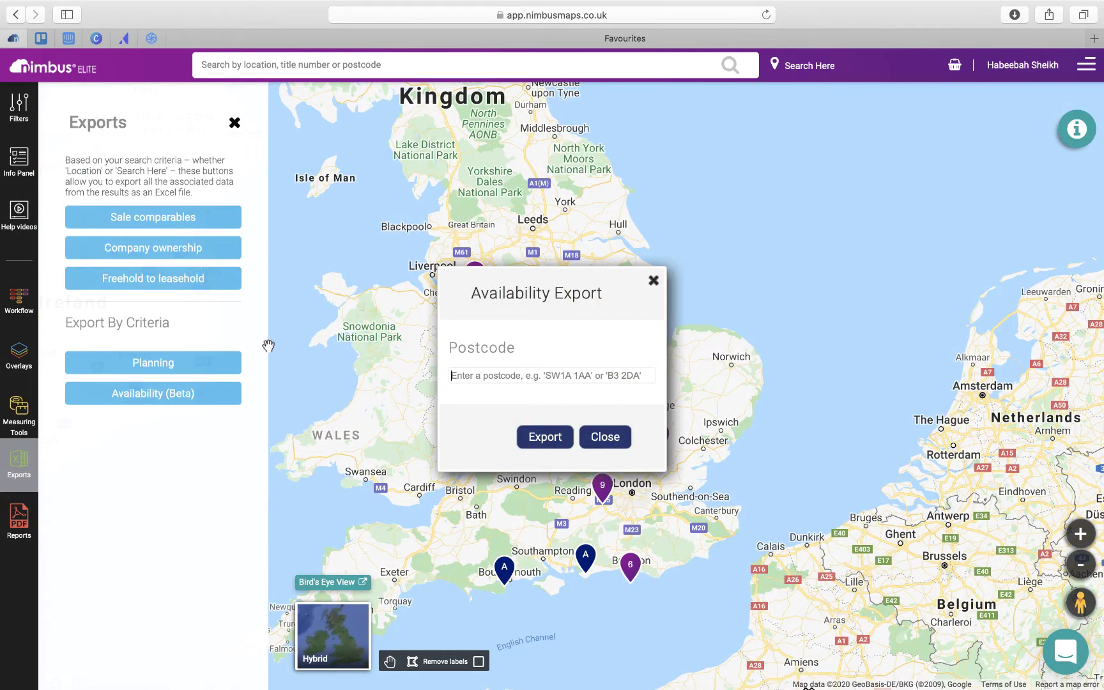
click(522, 371)
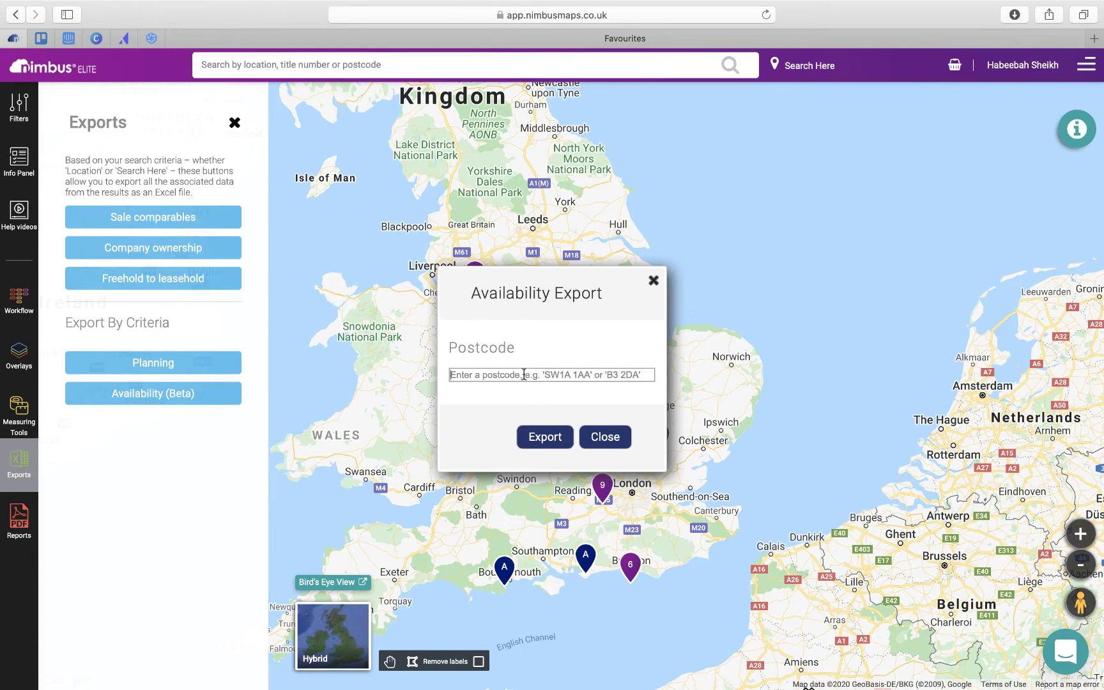
text(cv34 5rl)
click(544, 438)
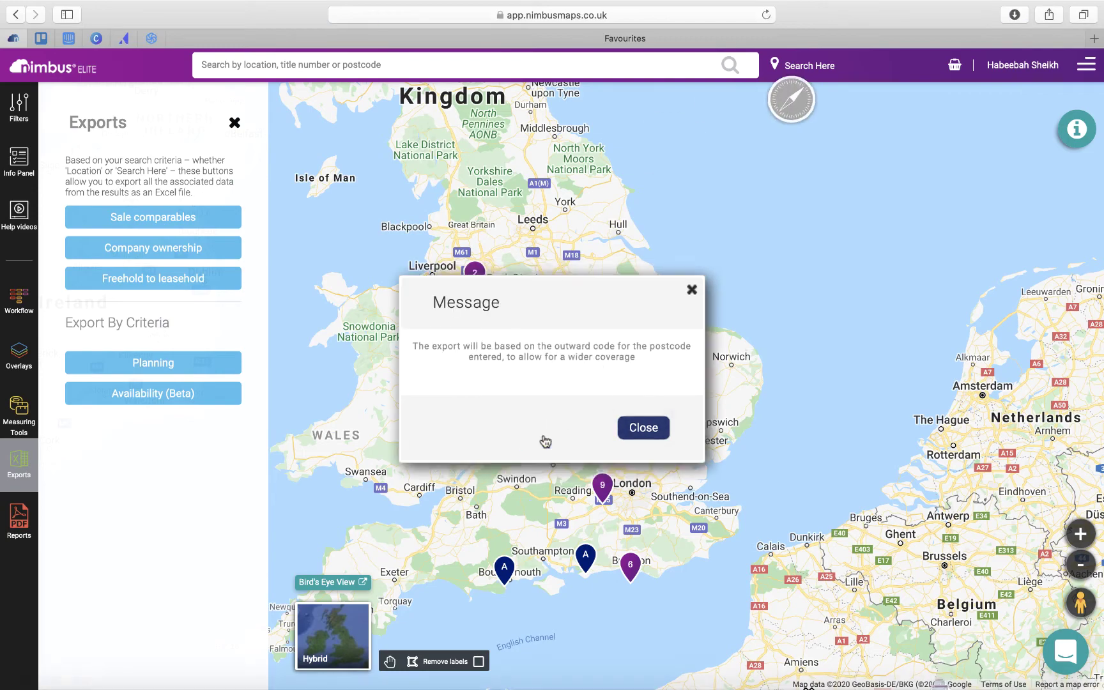